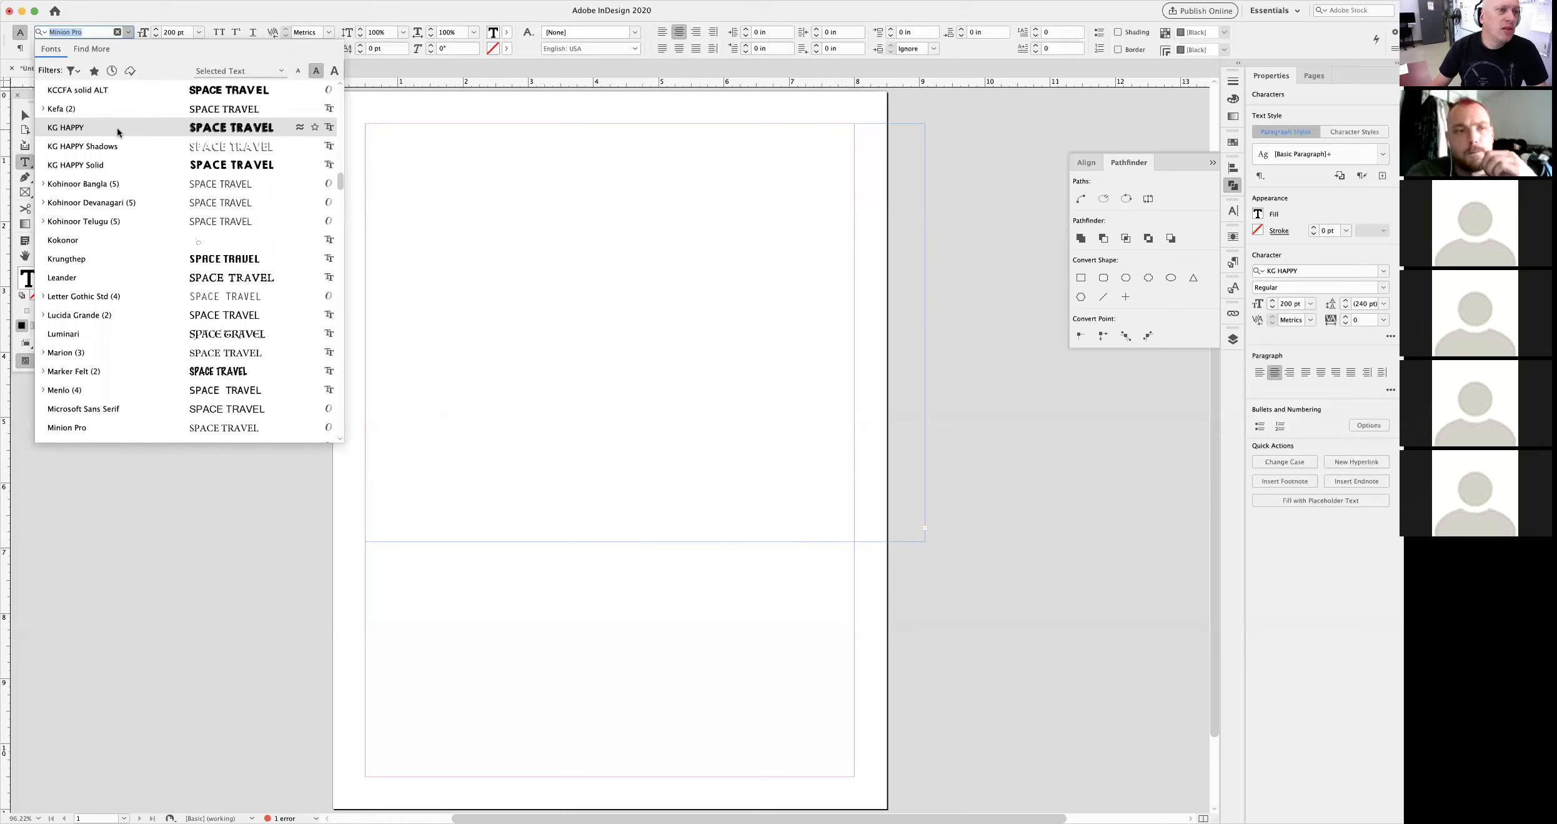
- Set the SPACE TRAVEL text in the KG HAPPY font and enlarge its text frame to fit the lettering
{"action": "left_click", "coordinate": [117, 127]}
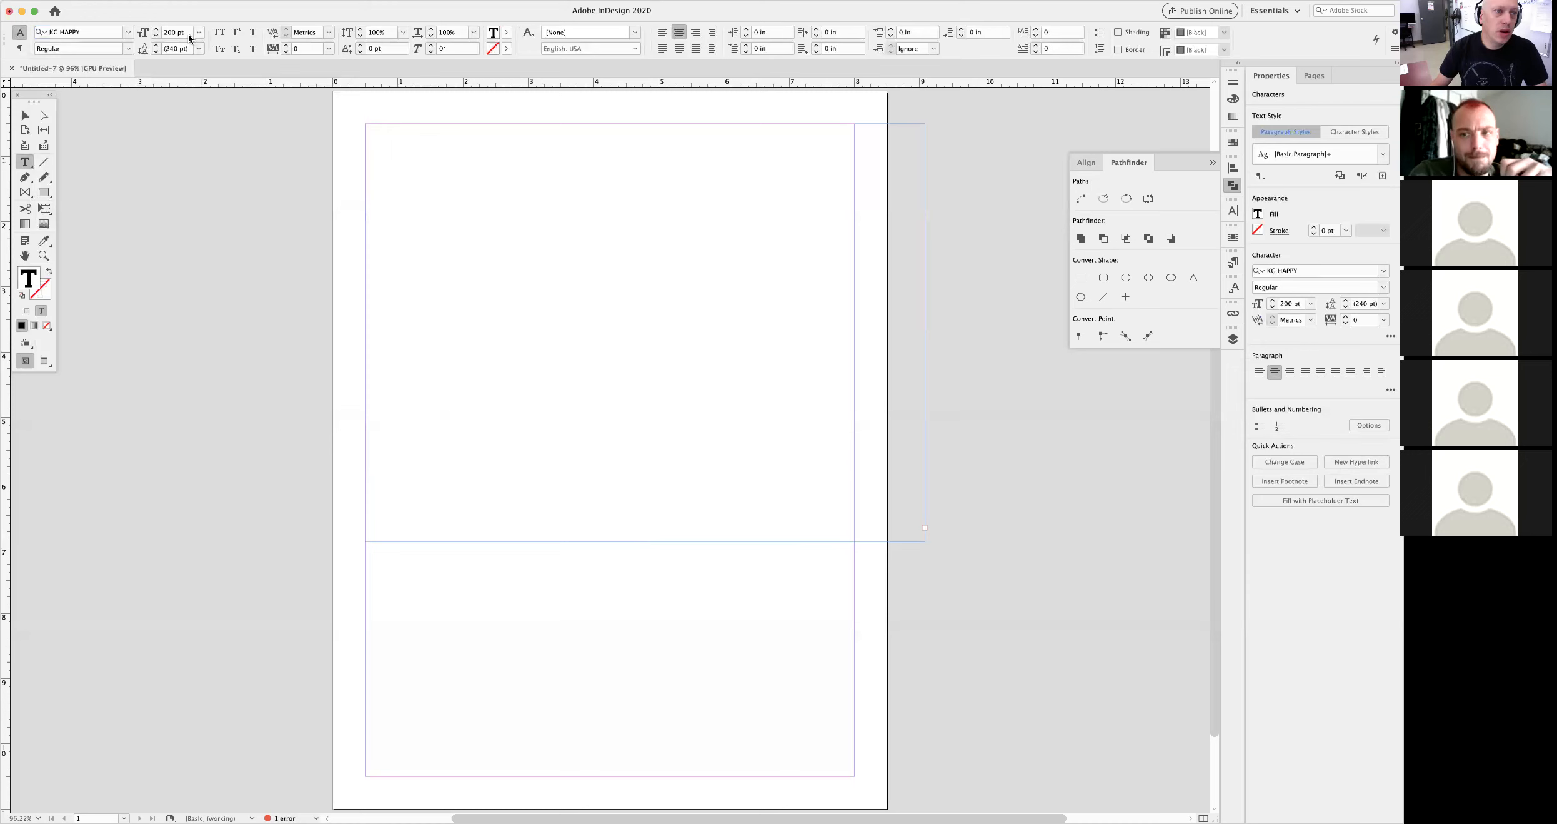
{"action": "left_click", "coordinate": [25, 115]}
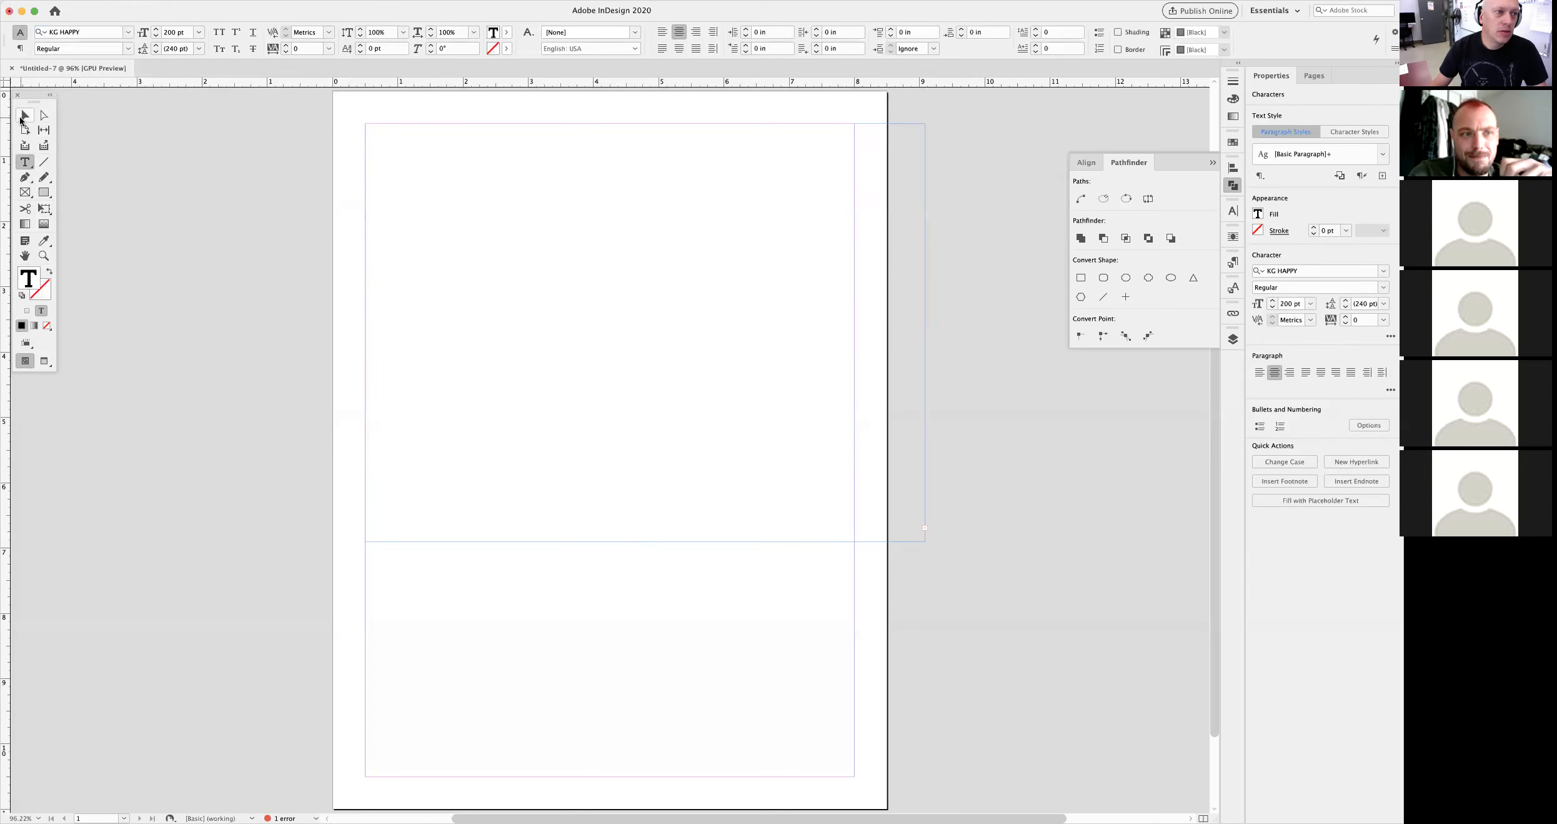
{"action": "left_click_drag", "start_coordinate": [925, 542], "coordinate": [1104, 669]}
- Set all the SPACE TRAVEL text to 150 pt and move its frame left to about X -1.415 in, Y 0.8 in
{"action": "double_click", "coordinate": [877, 493]}
{"action": "key", "text": "super+a"}
{"action": "left_click", "coordinate": [185, 34]}
{"action": "key", "text": "shift+Down"}
{"action": "key", "text": "shift+Down"}
{"action": "key", "text": "shift+Down"}
{"action": "key", "text": "shift+Down"}
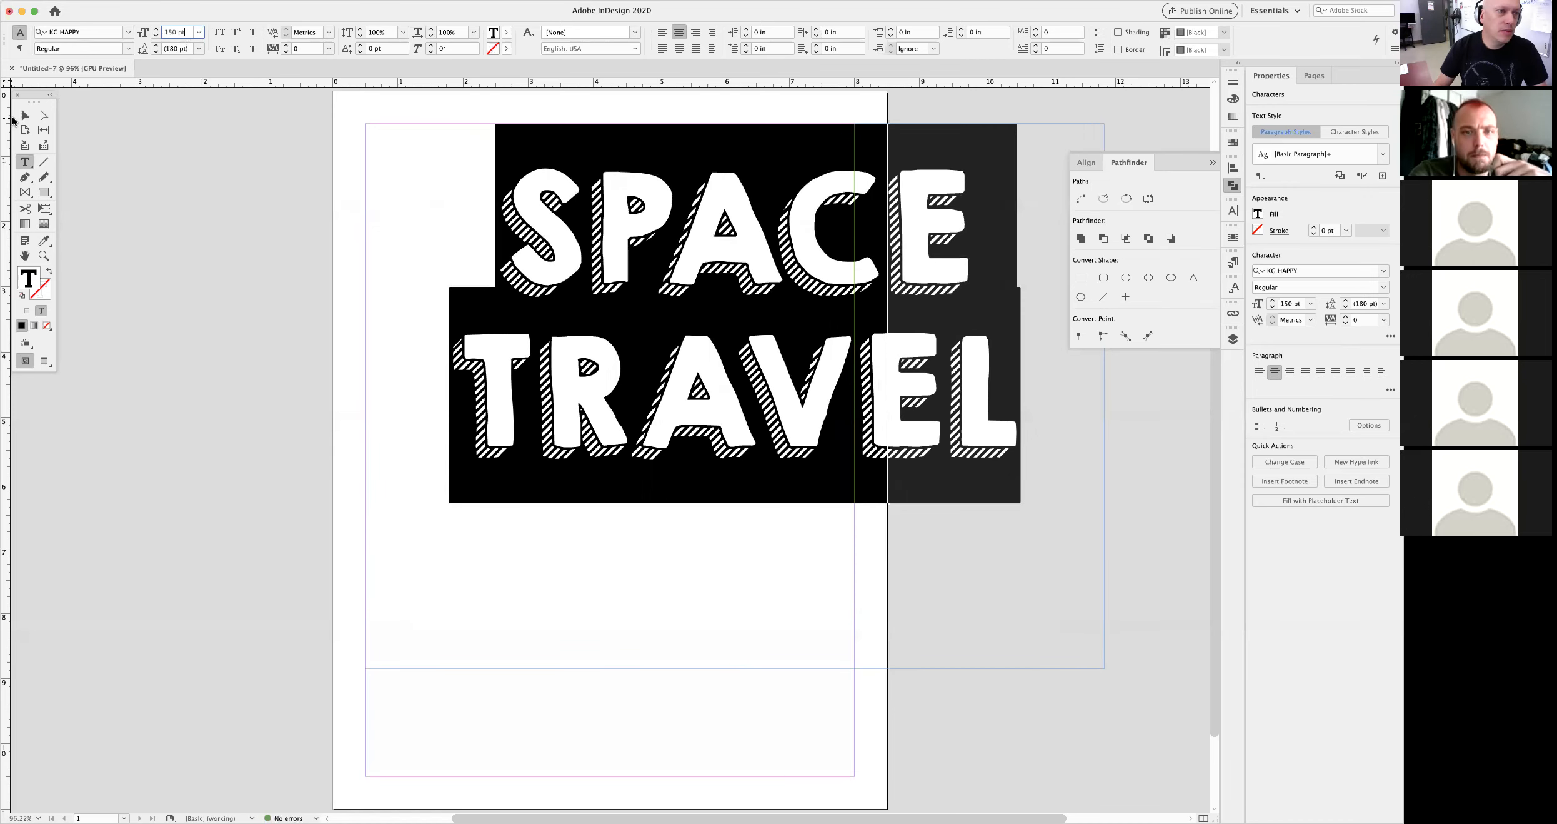
{"action": "left_click", "coordinate": [25, 114]}
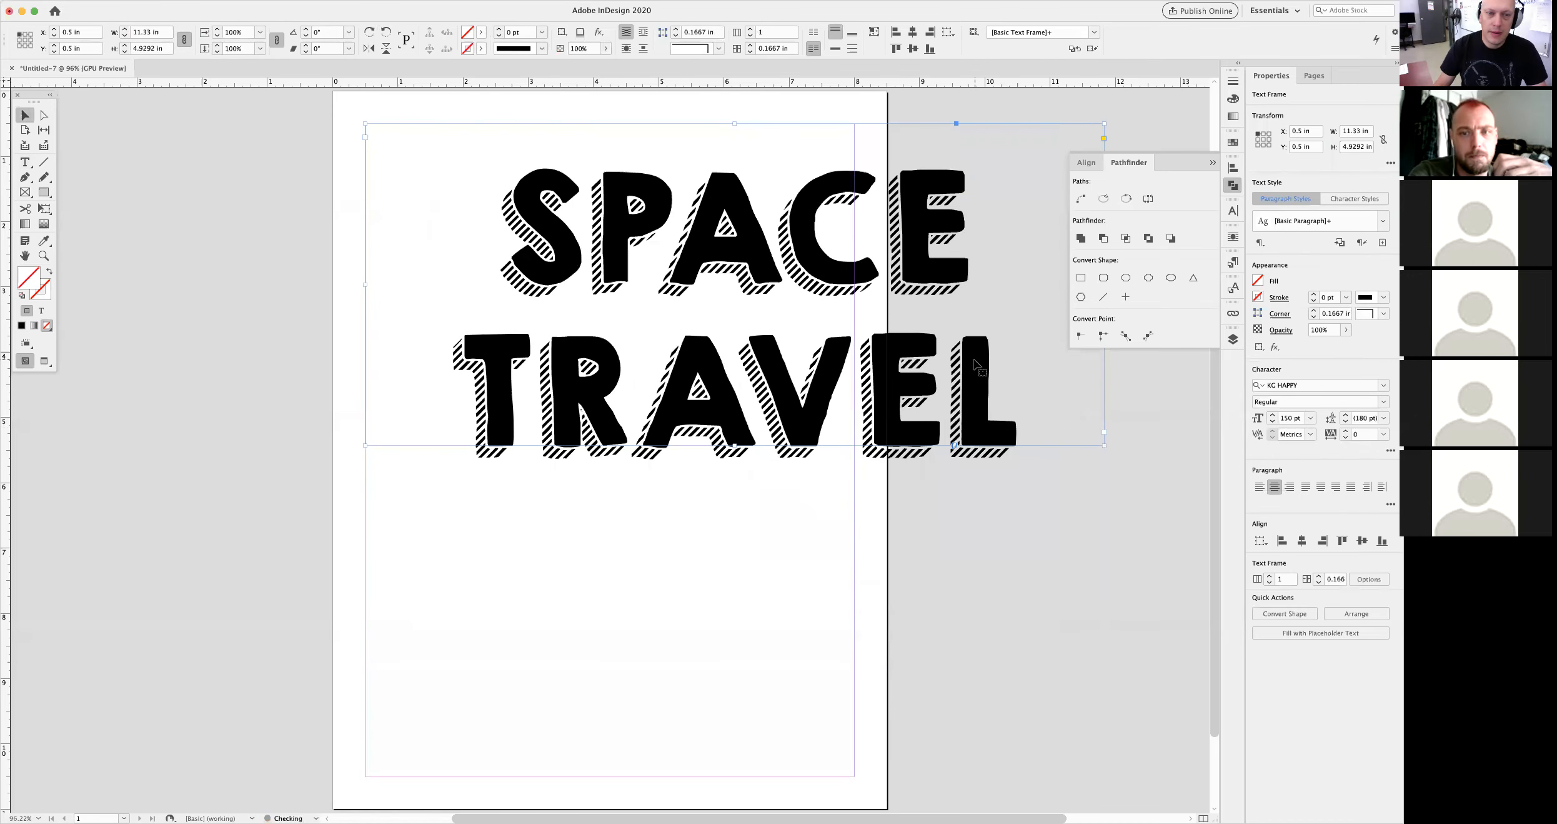
{"action": "left_click_drag", "start_coordinate": [974, 363], "coordinate": [849, 382]}
- Set the tracking of all the text to -110 and move the frame up to about Y 0.7 in
{"action": "triple_click", "coordinate": [849, 382]}
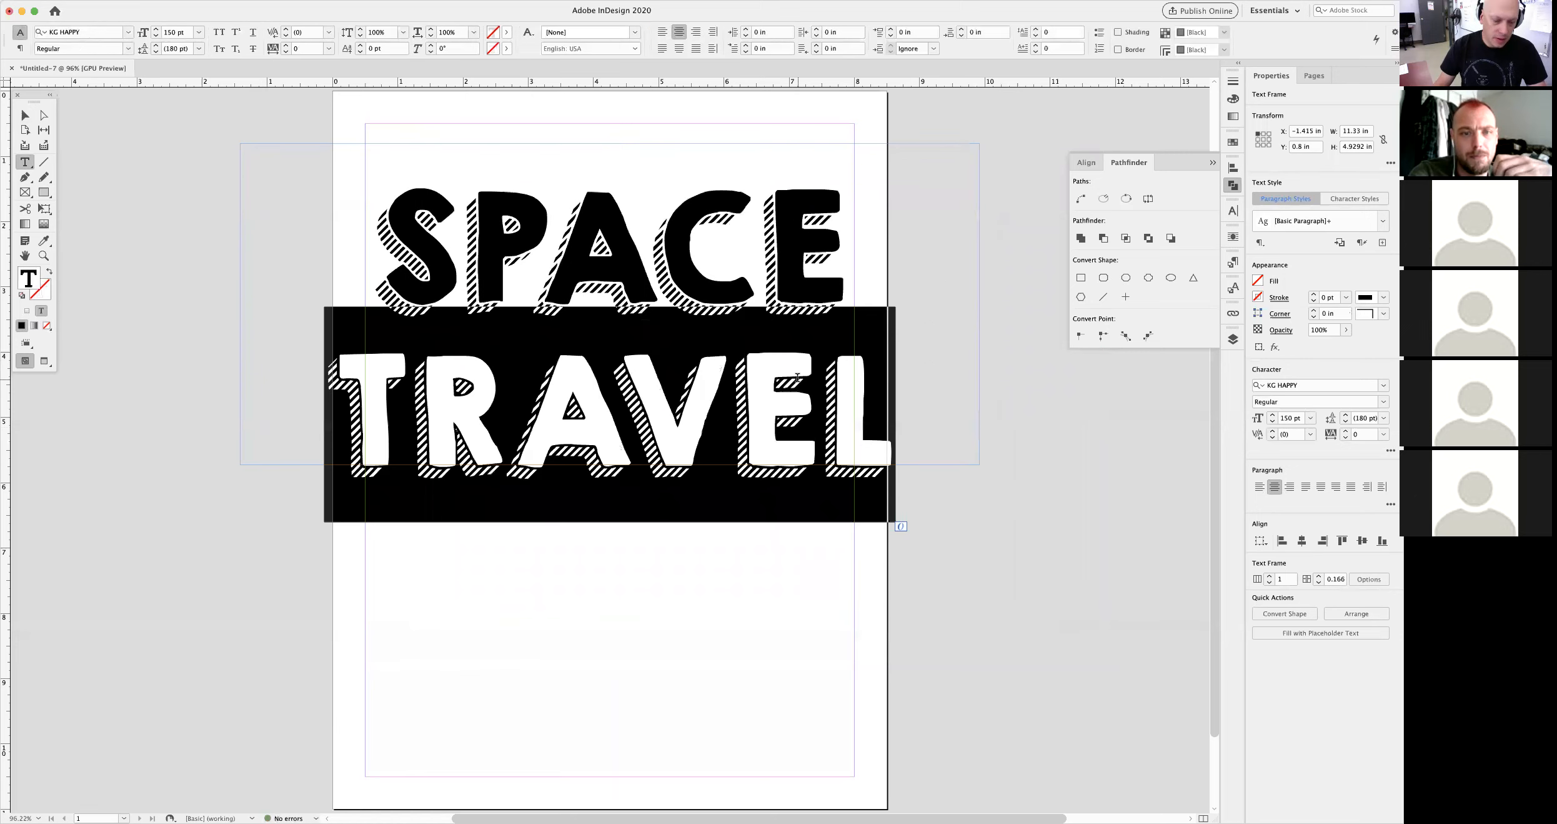
{"action": "key", "text": "super+a"}
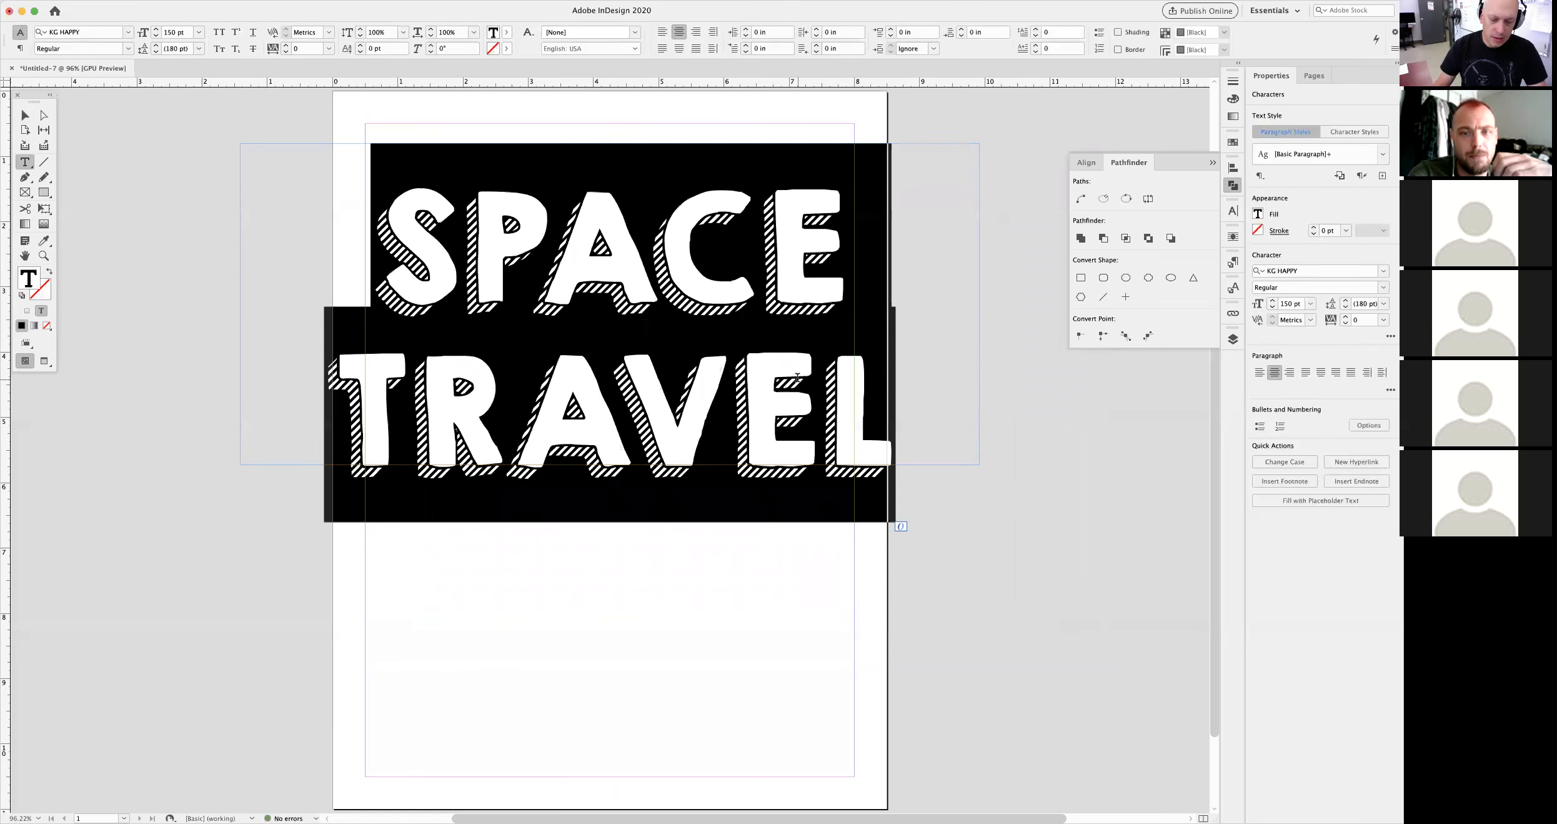
{"action": "left_click", "coordinate": [285, 51]}
{"action": "left_click", "coordinate": [285, 51]}
{"action": "left_click", "coordinate": [286, 51]}
{"action": "left_click", "coordinate": [285, 51]}
{"action": "left_click", "coordinate": [286, 51]}
{"action": "left_click", "coordinate": [285, 51]}
{"action": "left_click", "coordinate": [286, 50]}
{"action": "left_click", "coordinate": [286, 50]}
{"action": "left_click", "coordinate": [25, 115]}
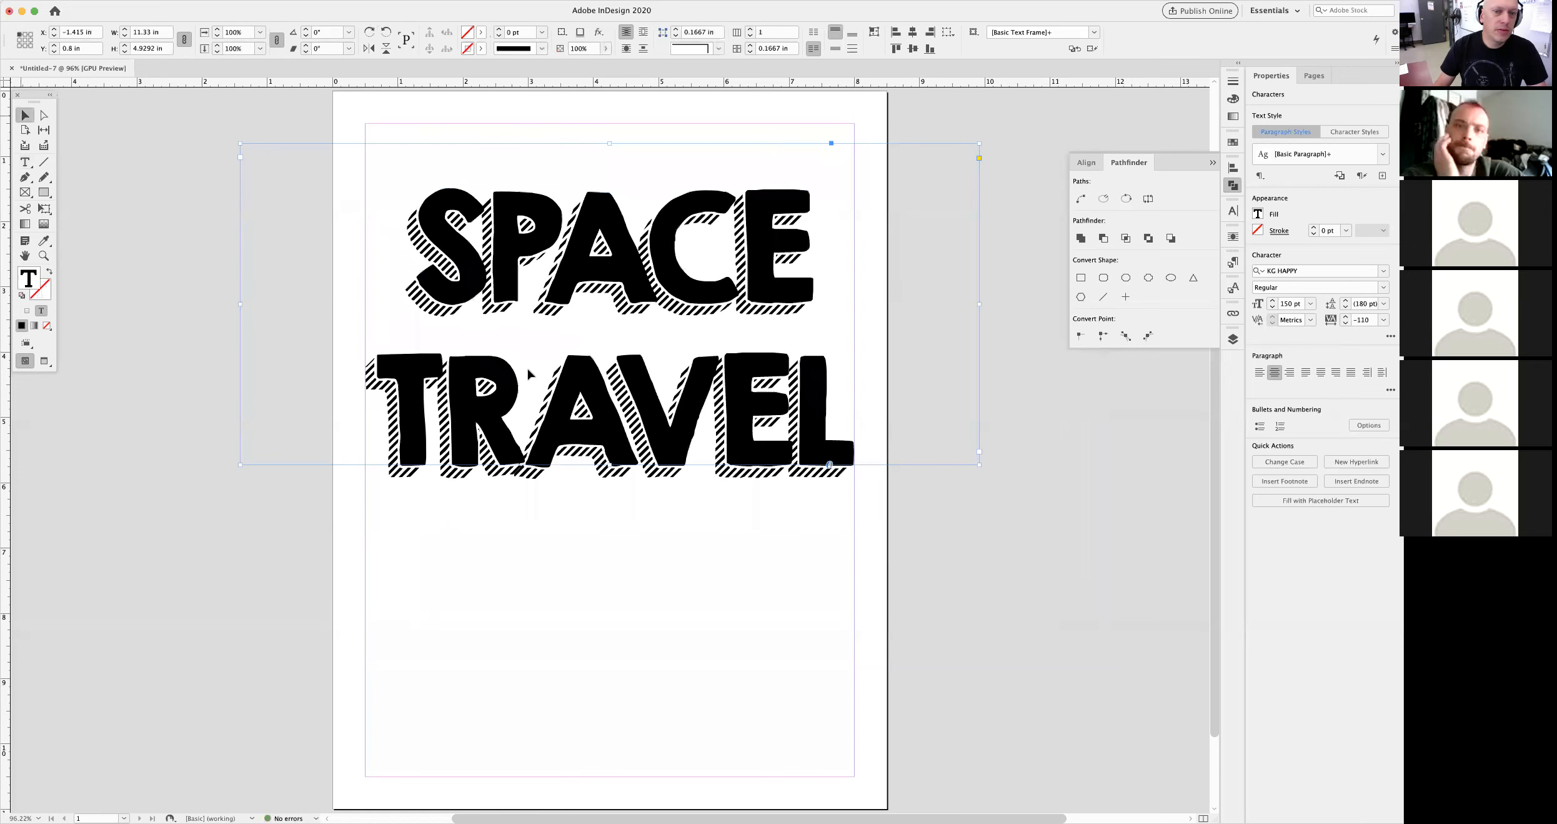
{"action": "left_click_drag", "start_coordinate": [786, 451], "coordinate": [785, 444]}
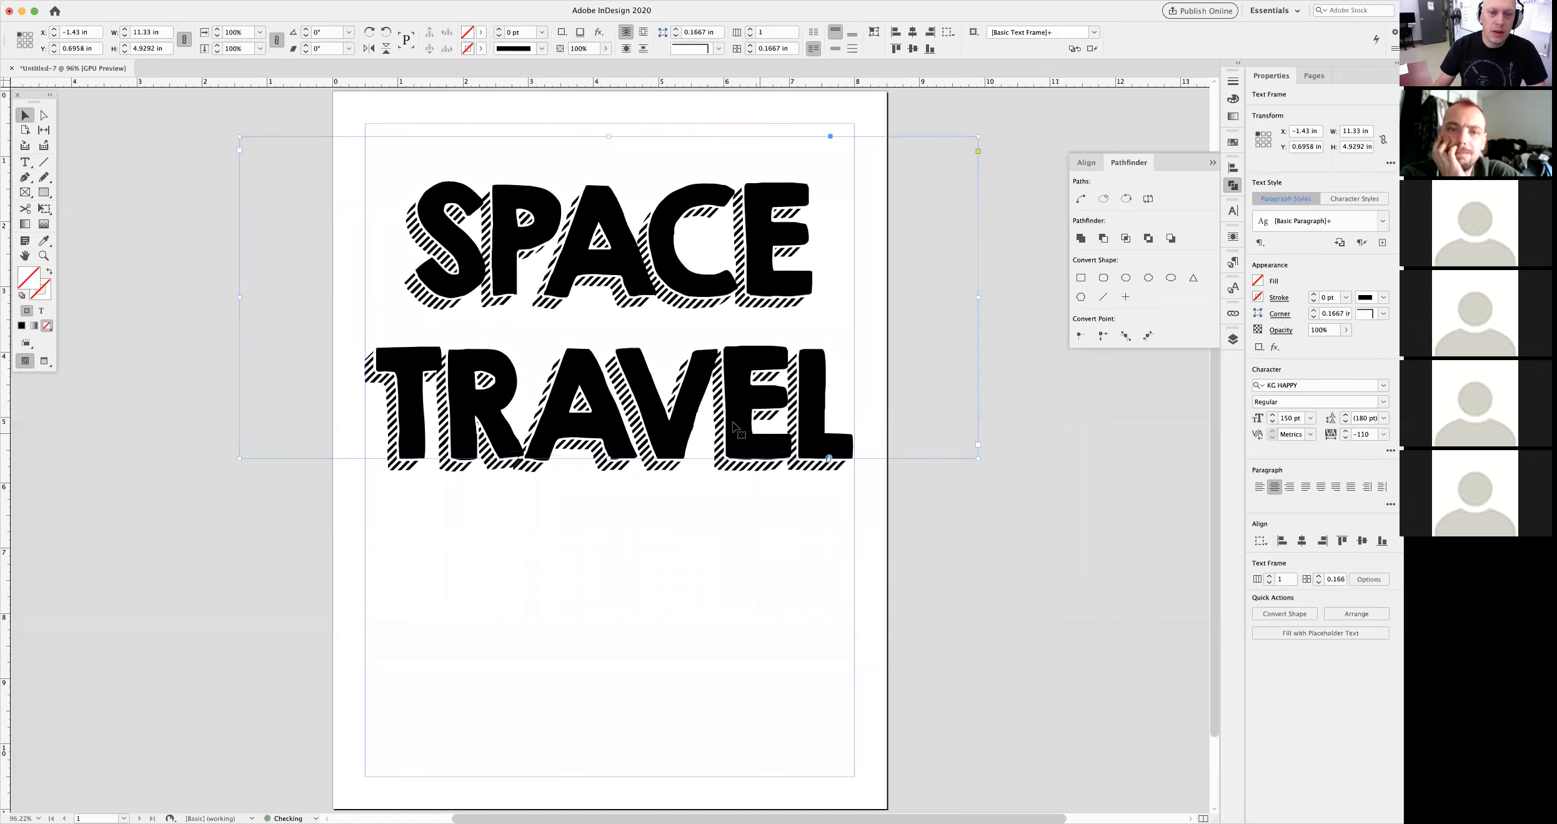
{"action": "triple_click", "coordinate": [733, 422]}
{"action": "left_click", "coordinate": [716, 260]}
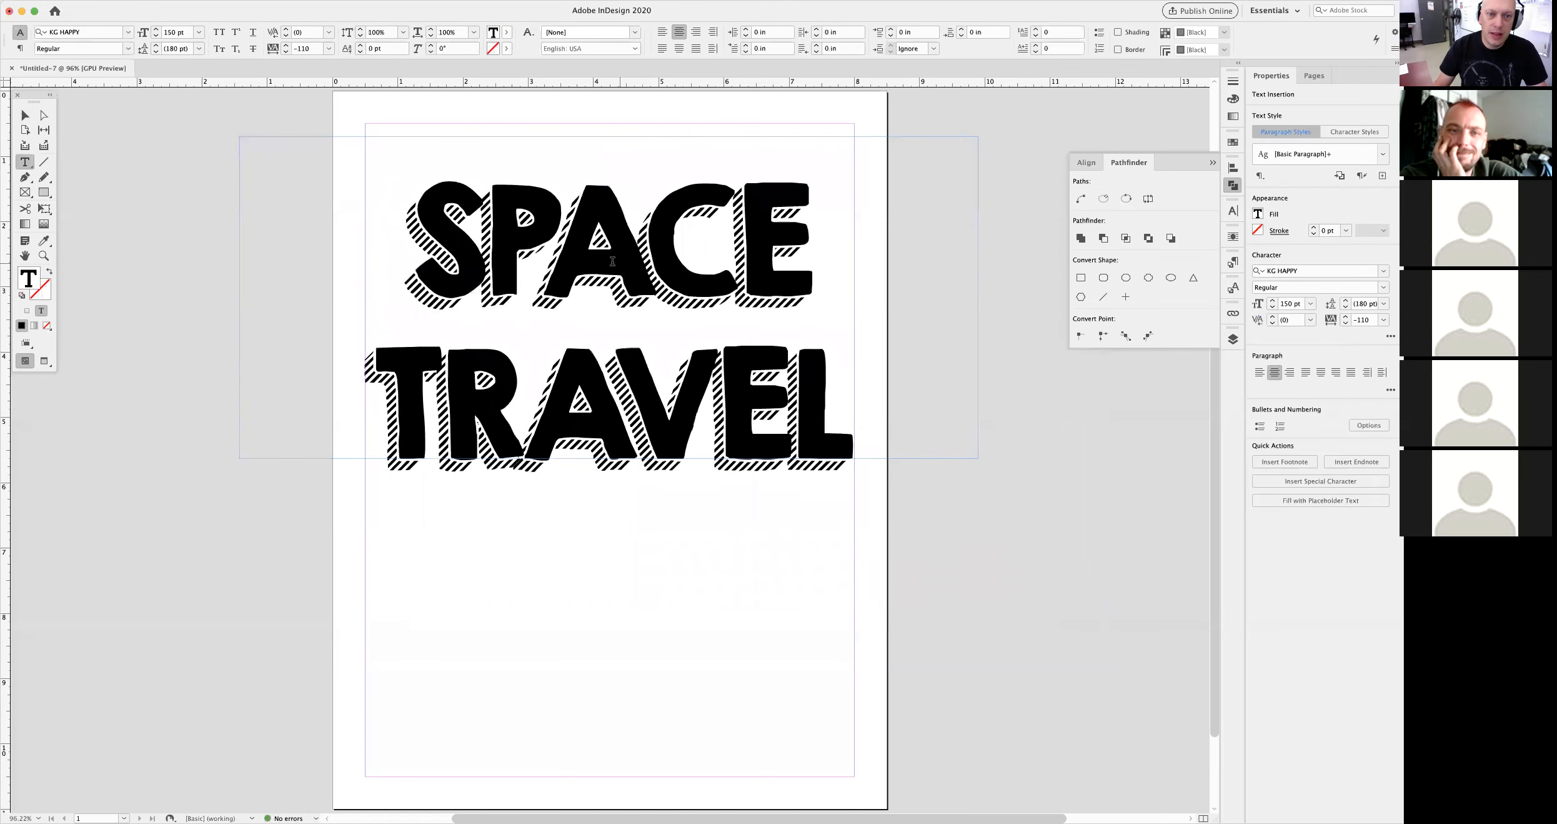
{"action": "left_click_drag", "start_coordinate": [612, 261], "coordinate": [751, 261]}
- Convert the SPACE TRAVEL text frame to outlines
{"action": "left_click", "coordinate": [25, 117]}
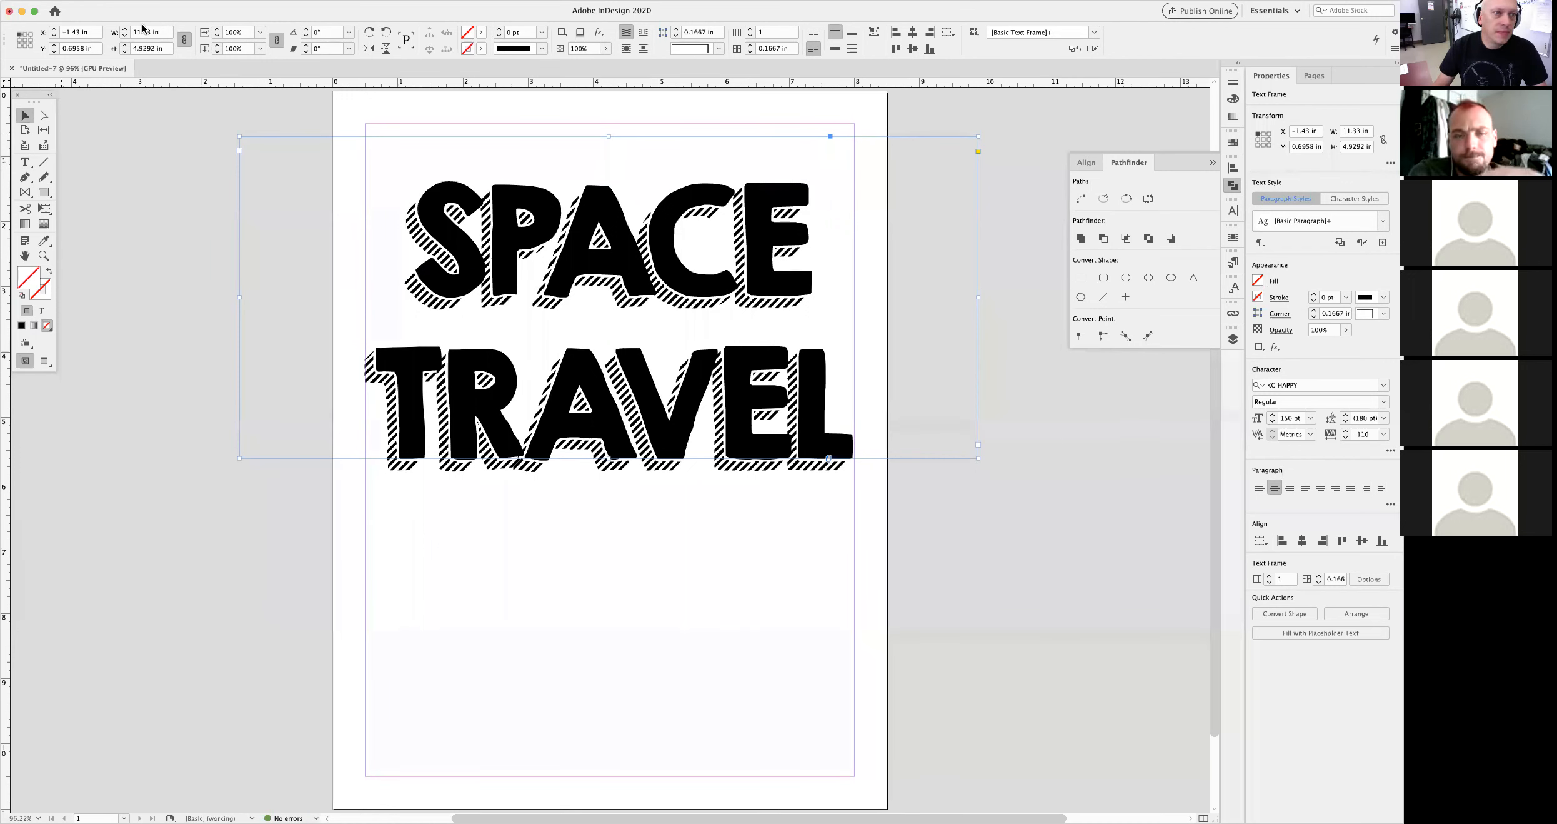
{"action": "left_click", "coordinate": [180, 1]}
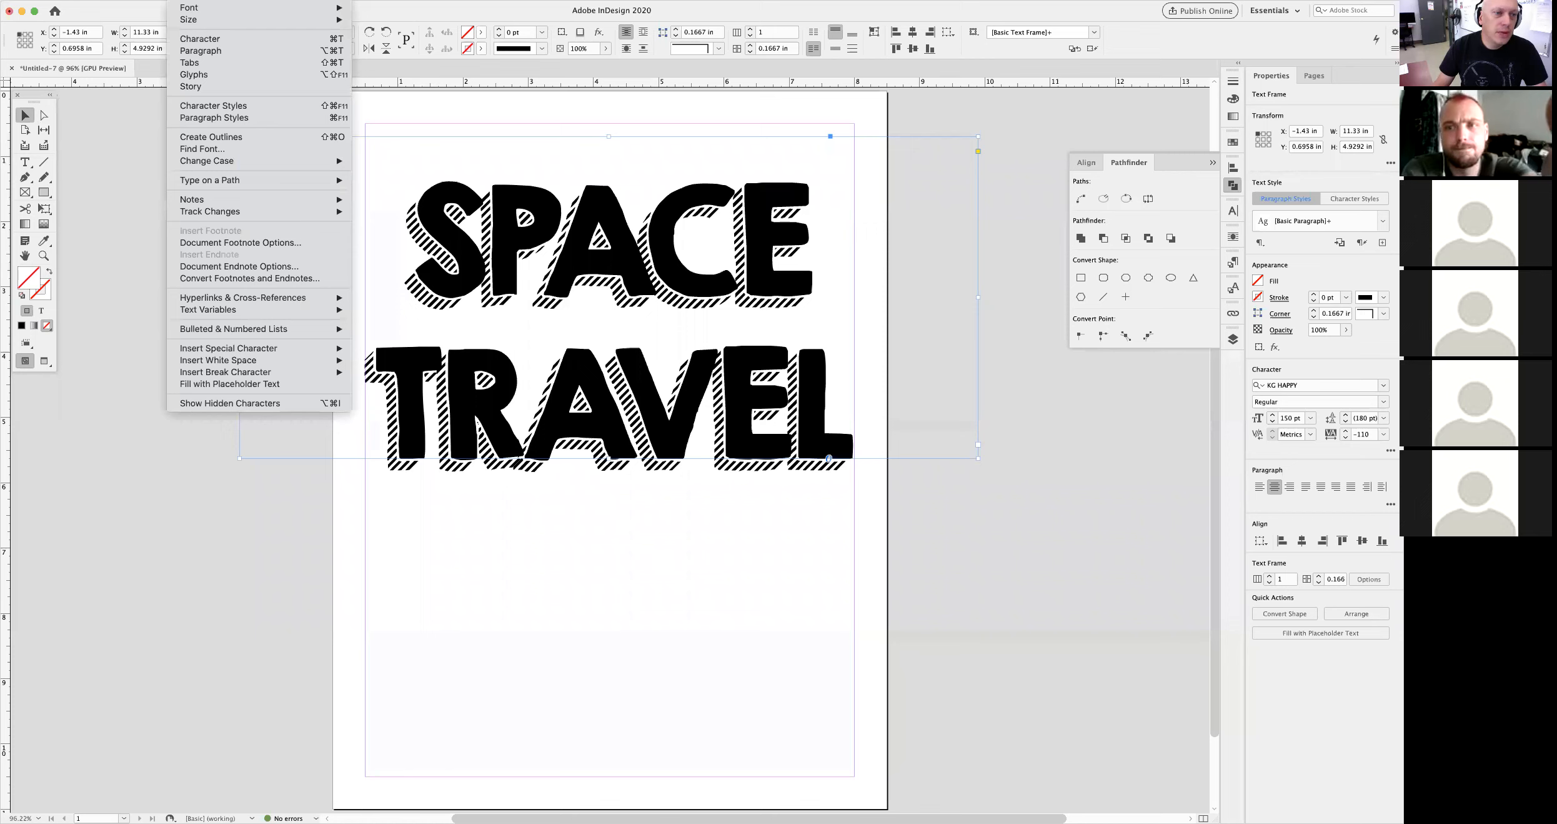
{"action": "left_click", "coordinate": [234, 137]}
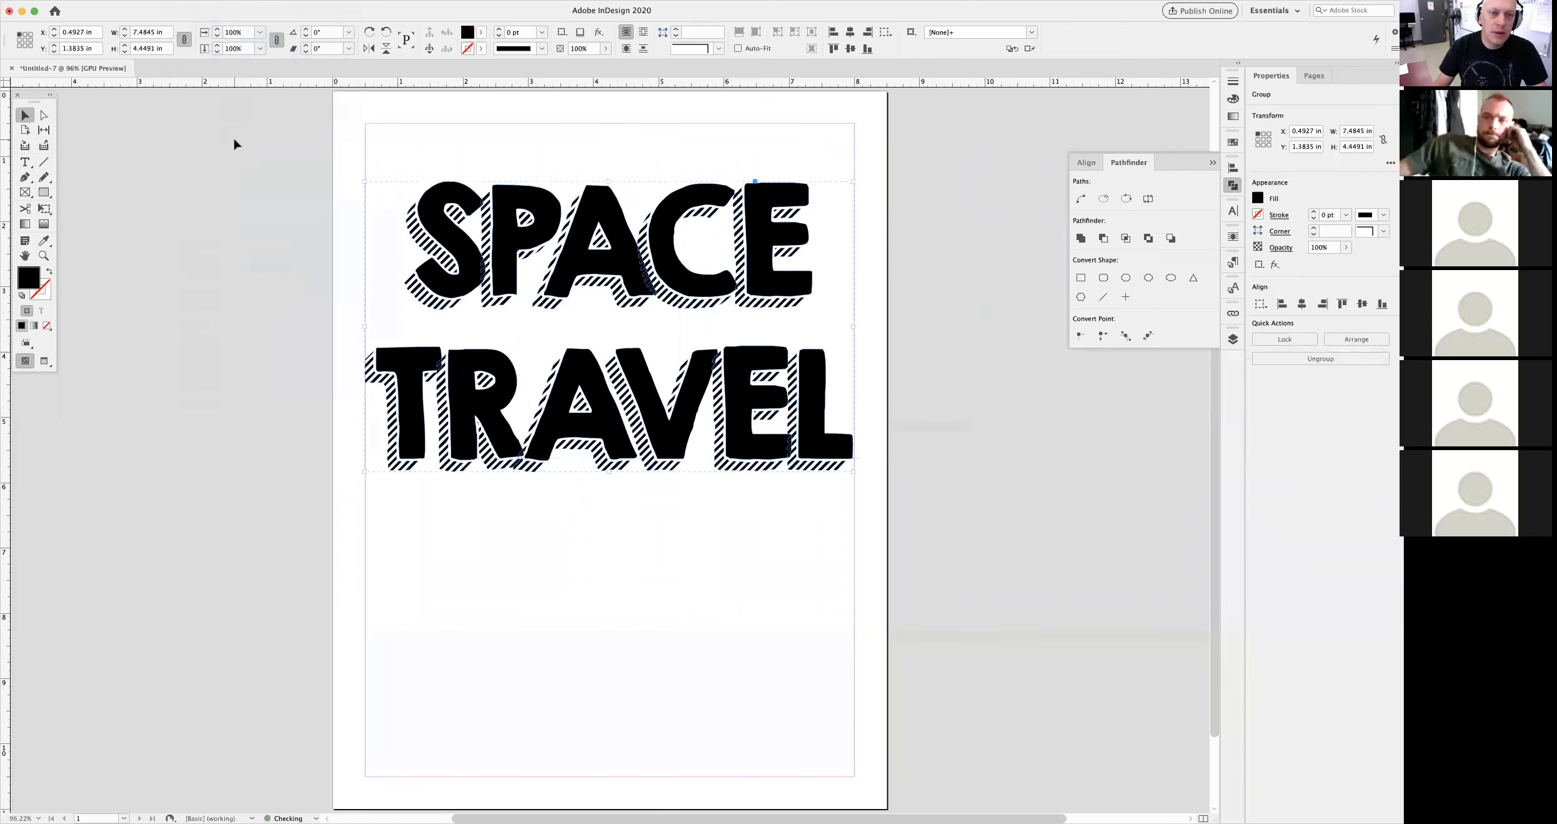
- Select only the outlined word SPACE inside the group with Direct Selection and move it slightly left
{"action": "left_click", "coordinate": [44, 115]}
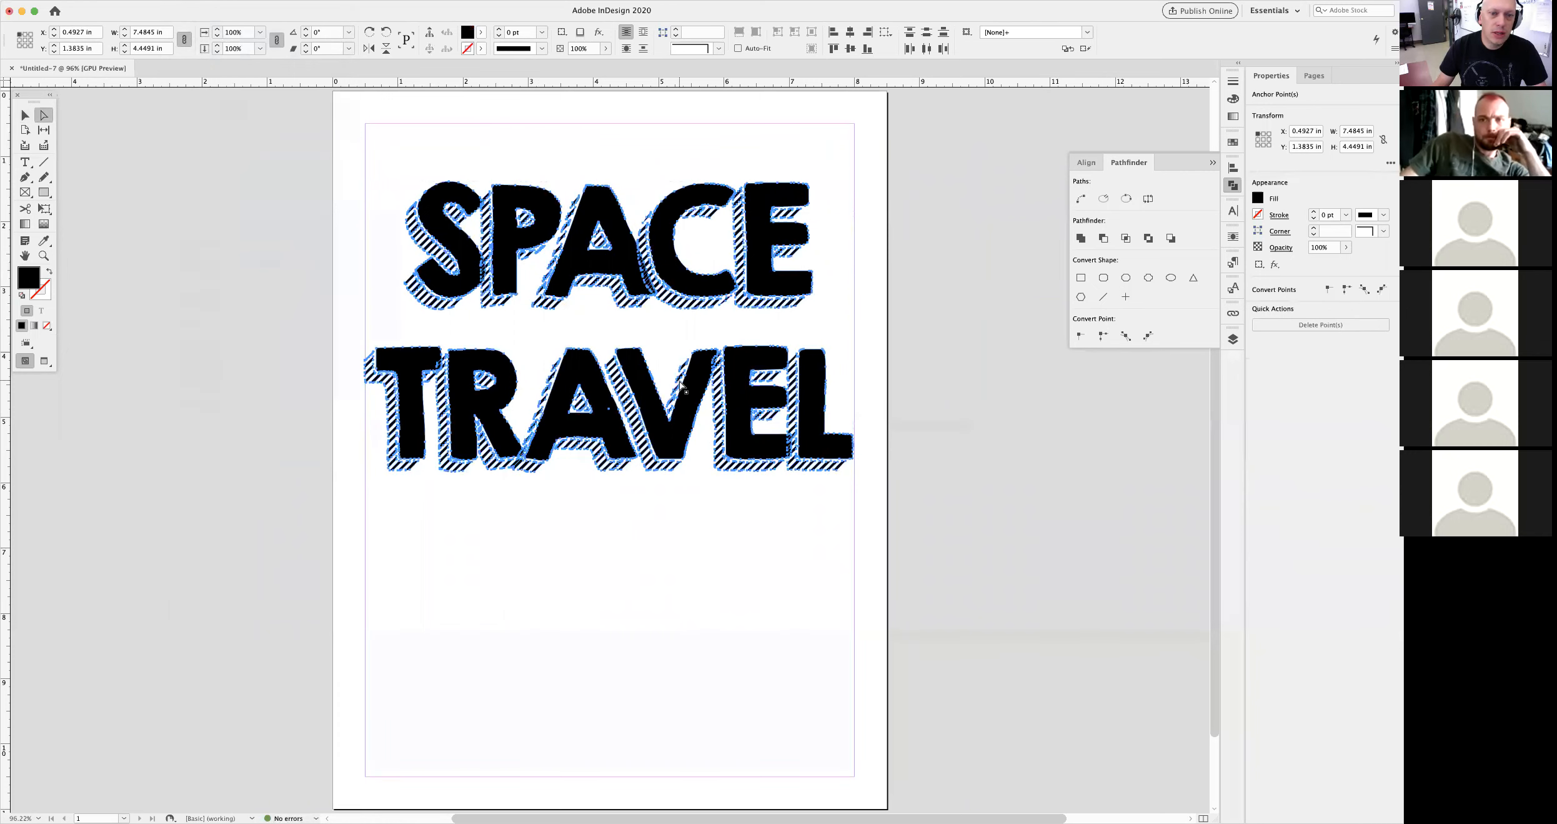
{"action": "left_click", "coordinate": [890, 399]}
{"action": "left_click_drag", "start_coordinate": [685, 290], "coordinate": [856, 369]}
{"action": "left_click", "coordinate": [645, 258]}
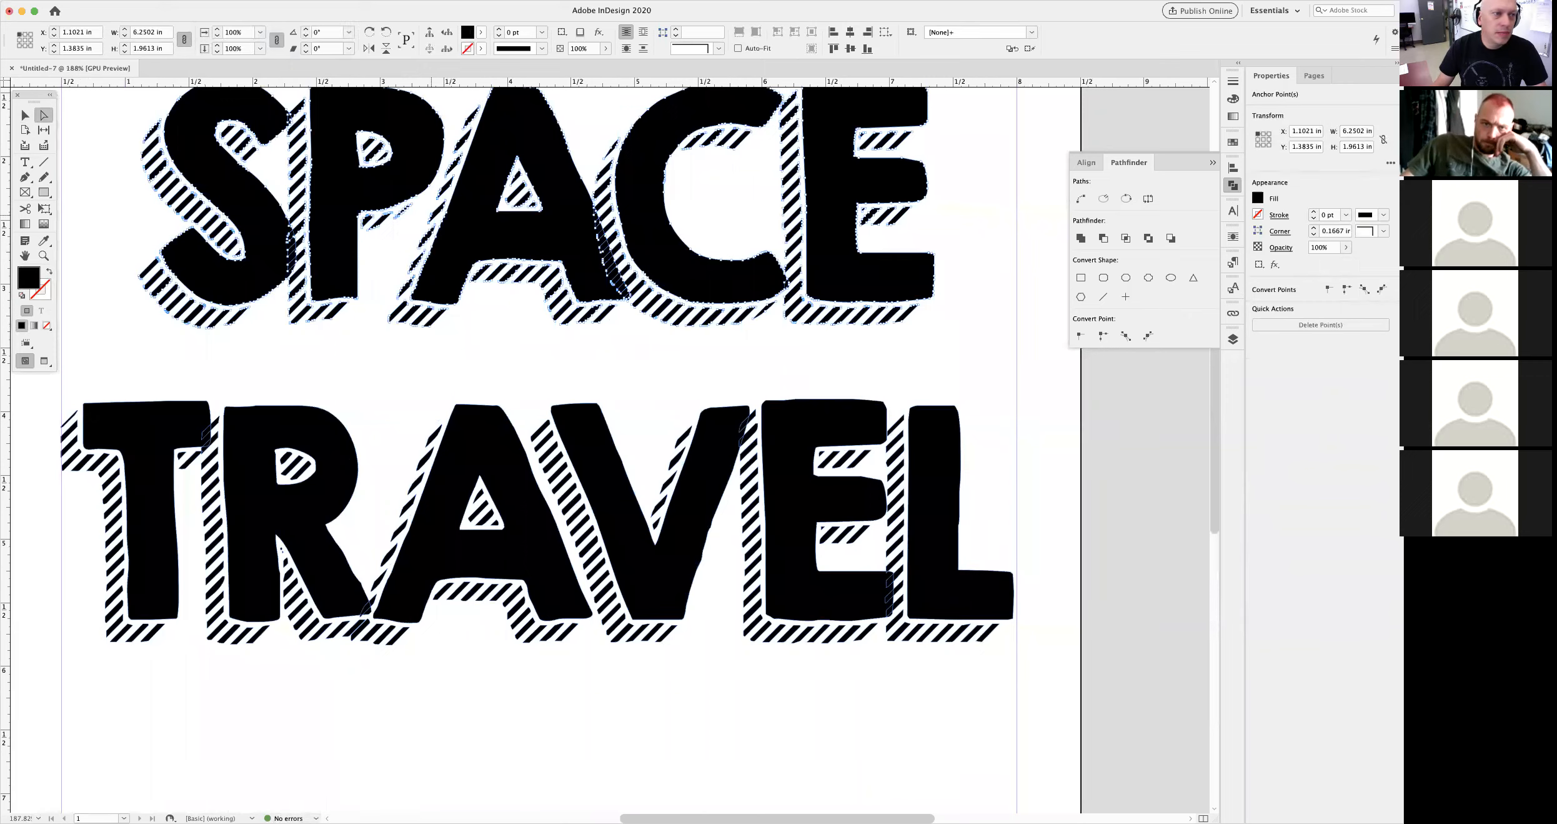
{"action": "left_click", "coordinate": [598, 361]}
{"action": "left_click_drag", "start_coordinate": [557, 231], "coordinate": [527, 231]}
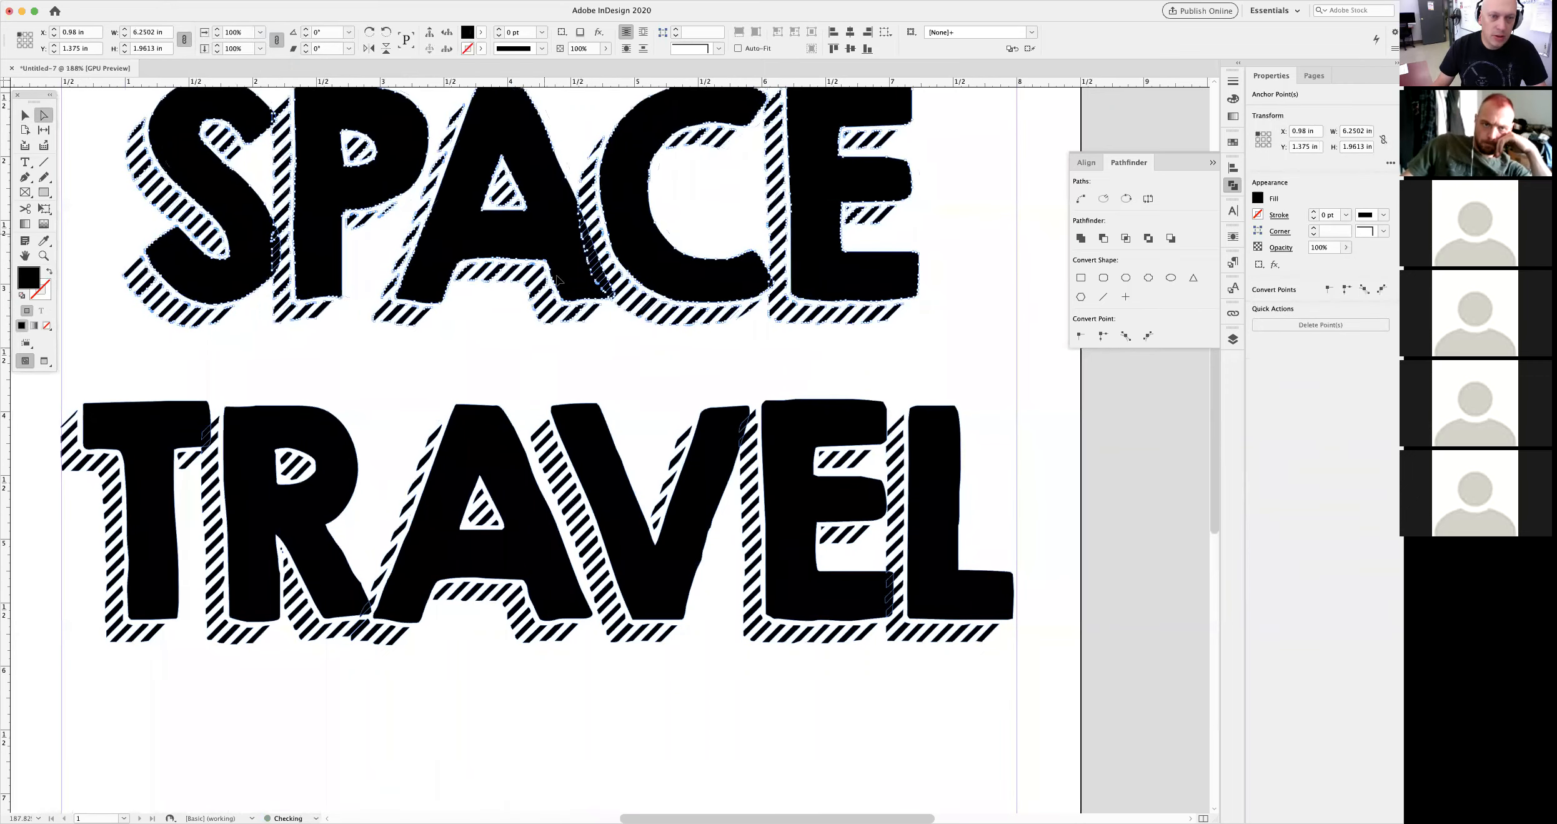
{"action": "left_click", "coordinate": [611, 375]}
{"action": "left_click", "coordinate": [611, 376], "text": "alt"}
- Draw a black-filled rectangle about 0.56 by 1.11 in on the pasteboard beside the page and delete it
{"action": "left_click", "coordinate": [25, 115]}
{"action": "left_click", "coordinate": [583, 397], "text": "alt+super"}
{"action": "left_click_drag", "start_coordinate": [646, 465], "coordinate": [593, 331]}
{"action": "left_click", "coordinate": [44, 192]}
{"action": "left_click_drag", "start_coordinate": [126, 264], "coordinate": [173, 358]}
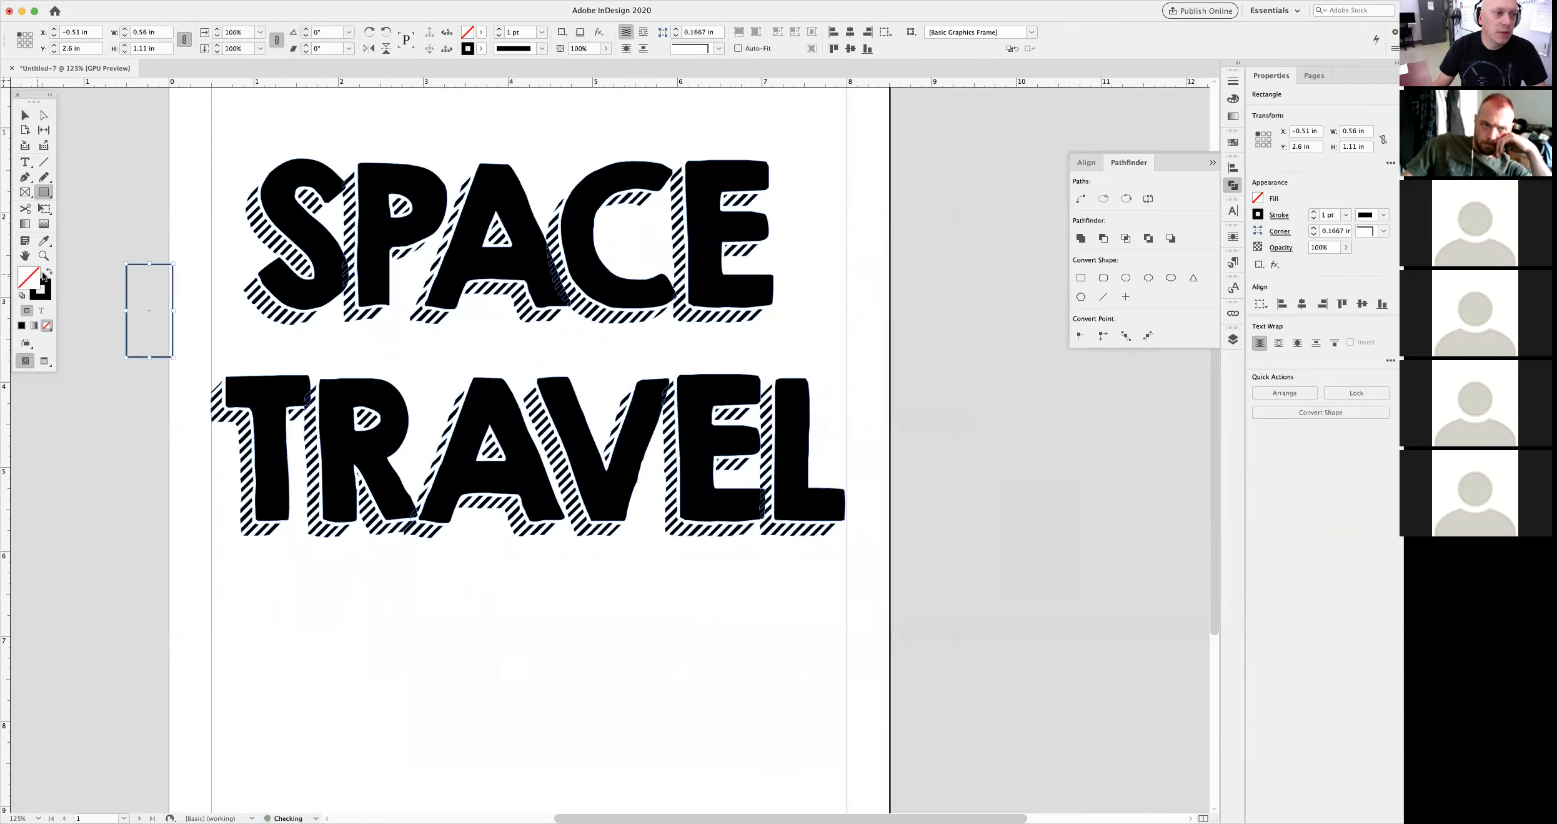
{"action": "left_click", "coordinate": [48, 271]}
{"action": "left_click", "coordinate": [25, 115]}
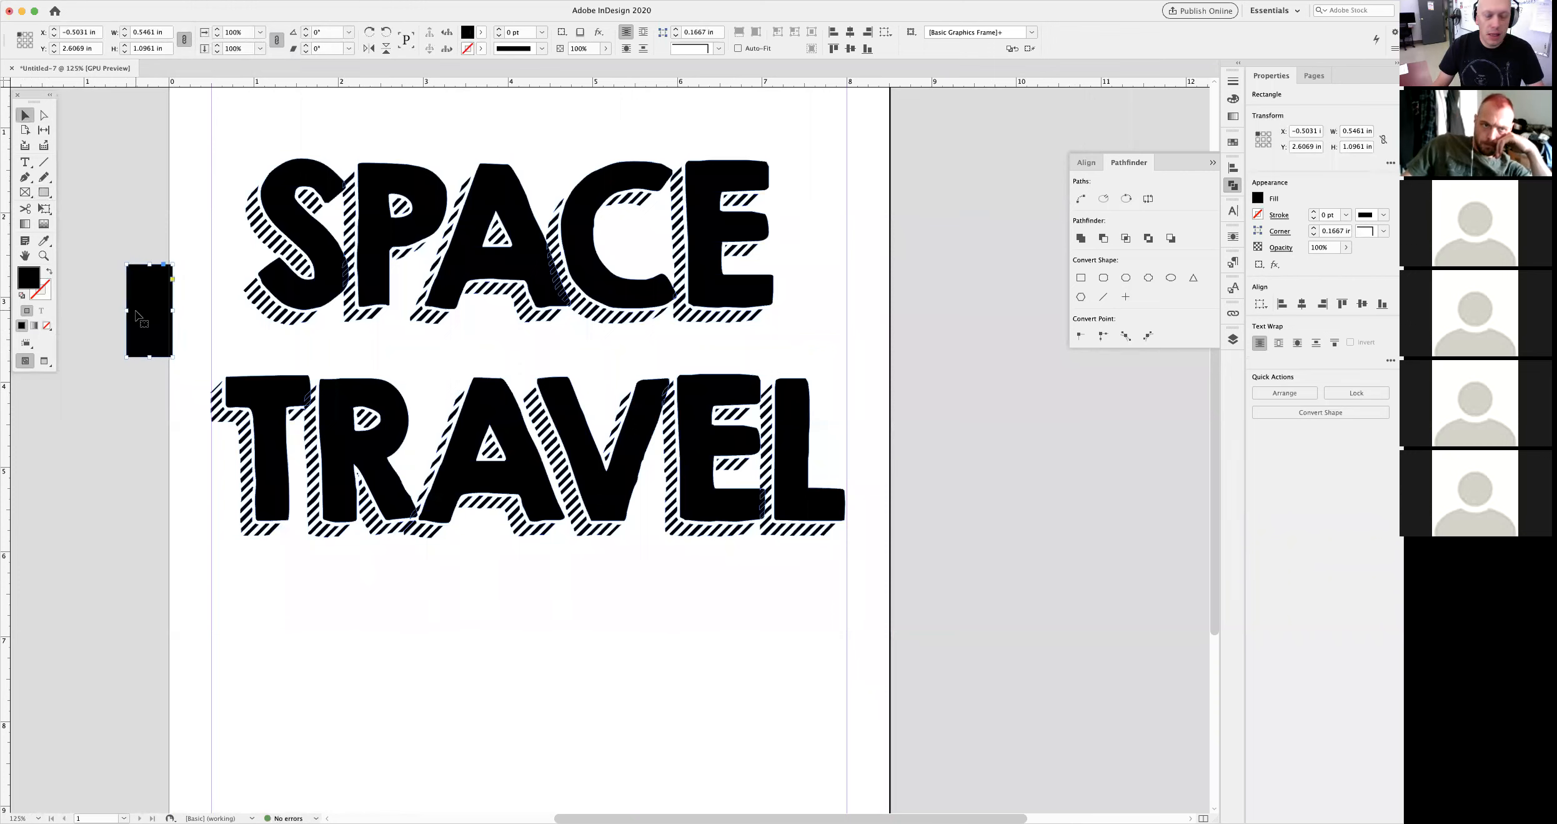
{"action": "key", "text": "BackSpace"}
- Fill the grouped SPACE TRAVEL outlines with the C=100 M=0 Y=0 K=0 swatch
{"action": "left_click", "coordinate": [500, 265]}
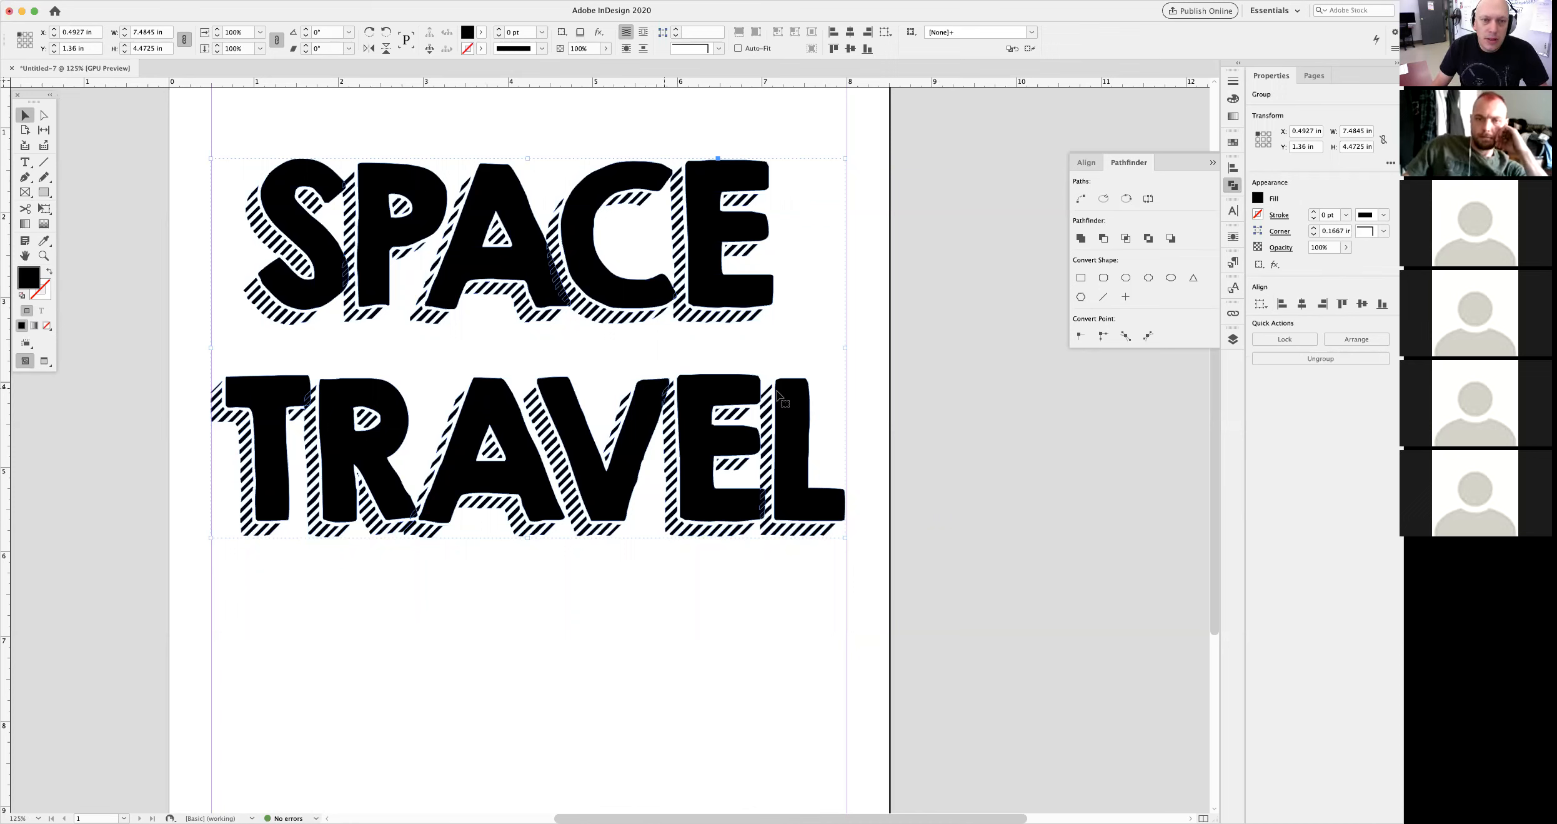
{"action": "left_click", "coordinate": [1233, 142]}
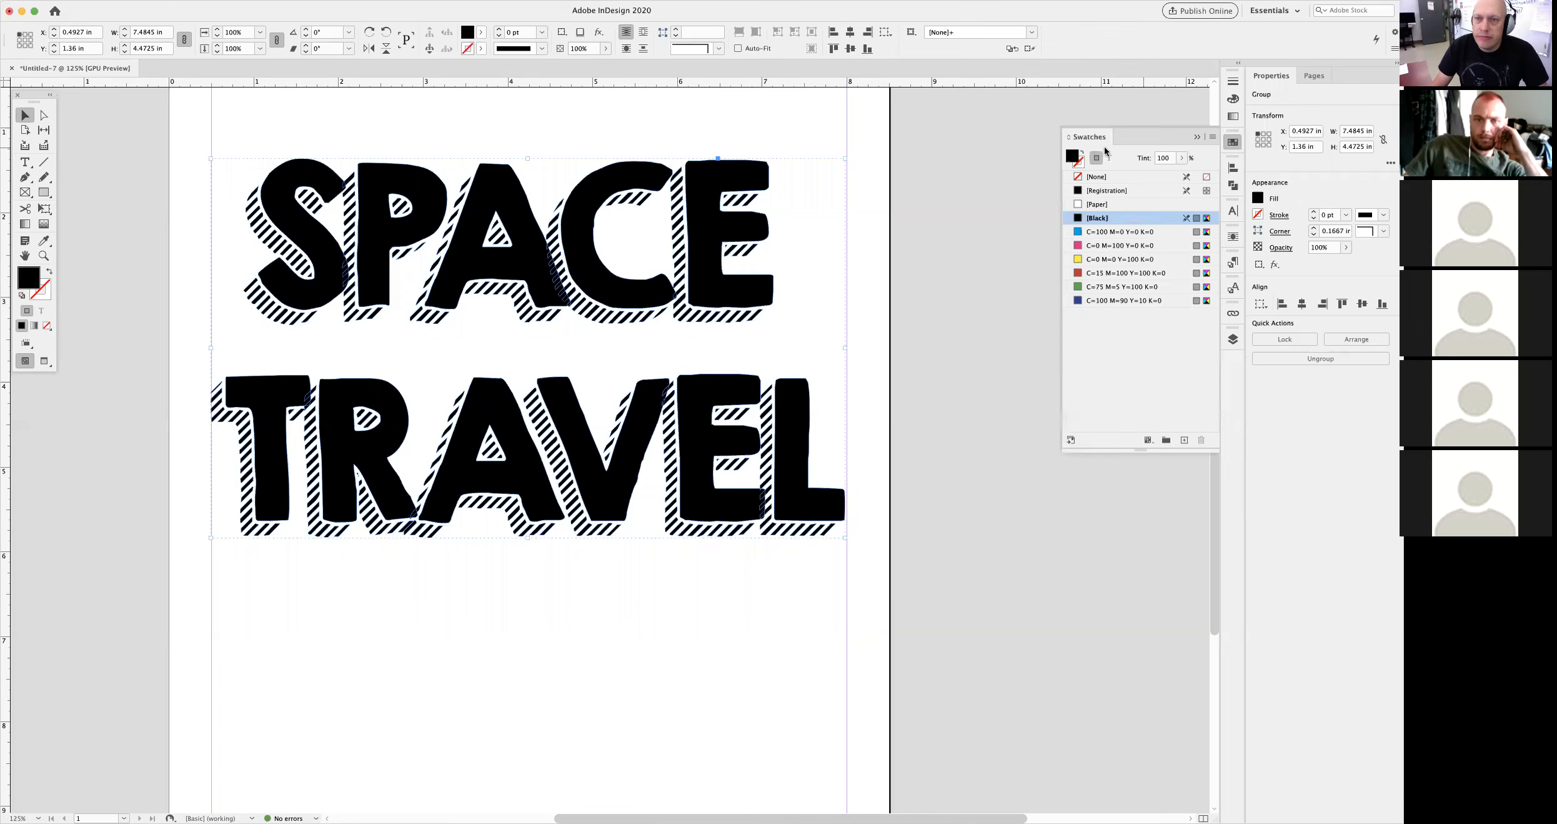
{"action": "left_click", "coordinate": [1091, 231]}
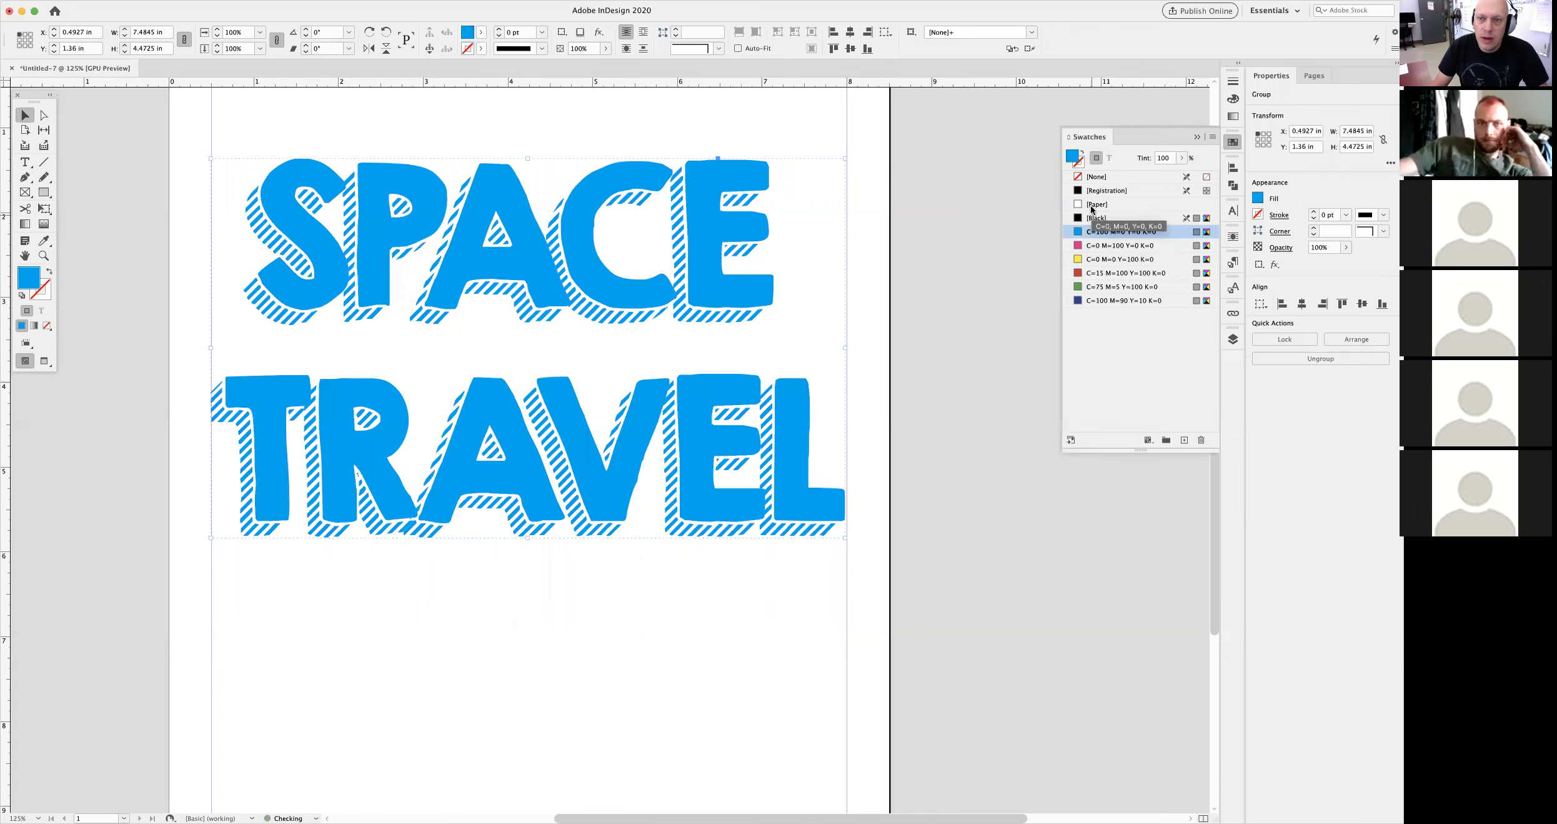
- Ungroup the outlined words and move TRAVEL up closer to SPACE, to about Y 3.51 in
{"action": "right_click", "coordinate": [697, 383]}
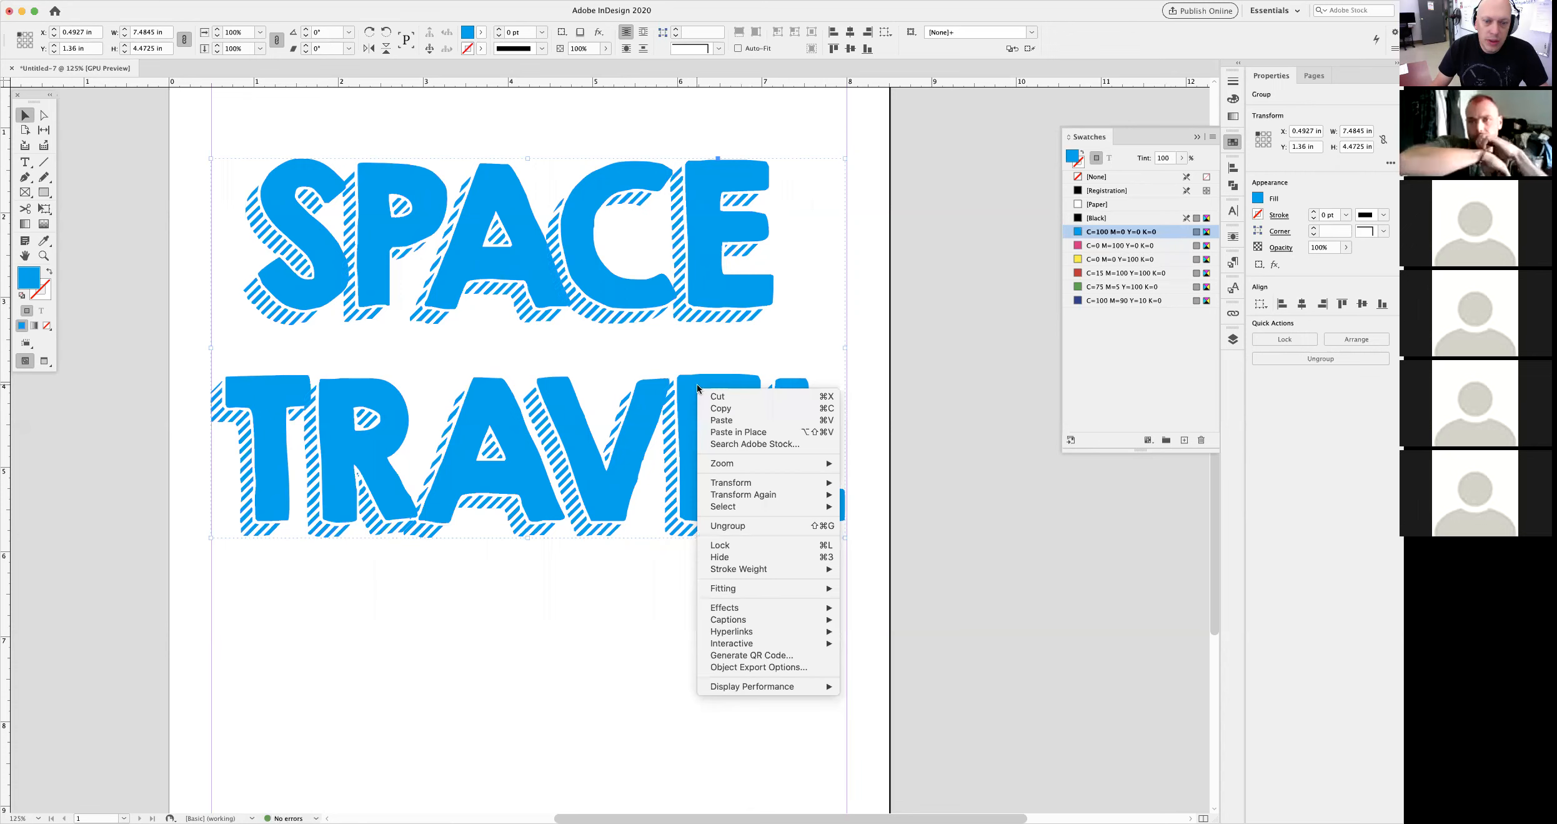
{"action": "left_click", "coordinate": [725, 525]}
{"action": "left_click", "coordinate": [867, 363]}
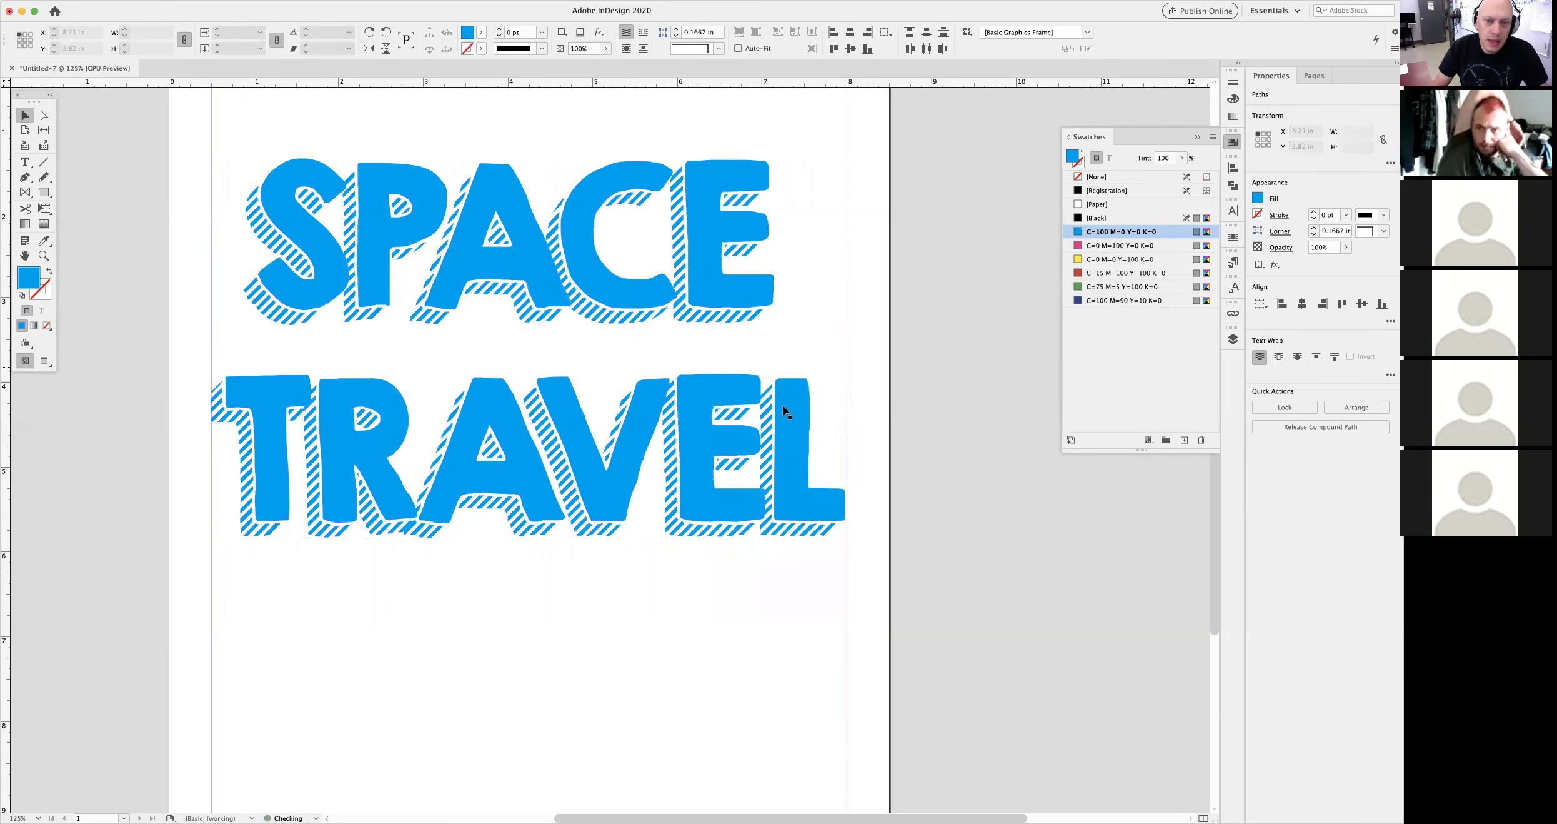
{"action": "mouse_move", "coordinate": [790, 417]}
{"action": "left_mouse_down"}
{"action": "mouse_move", "coordinate": [782, 388]}
{"action": "mouse_move", "coordinate": [796, 394]}
{"action": "left_mouse_up"}
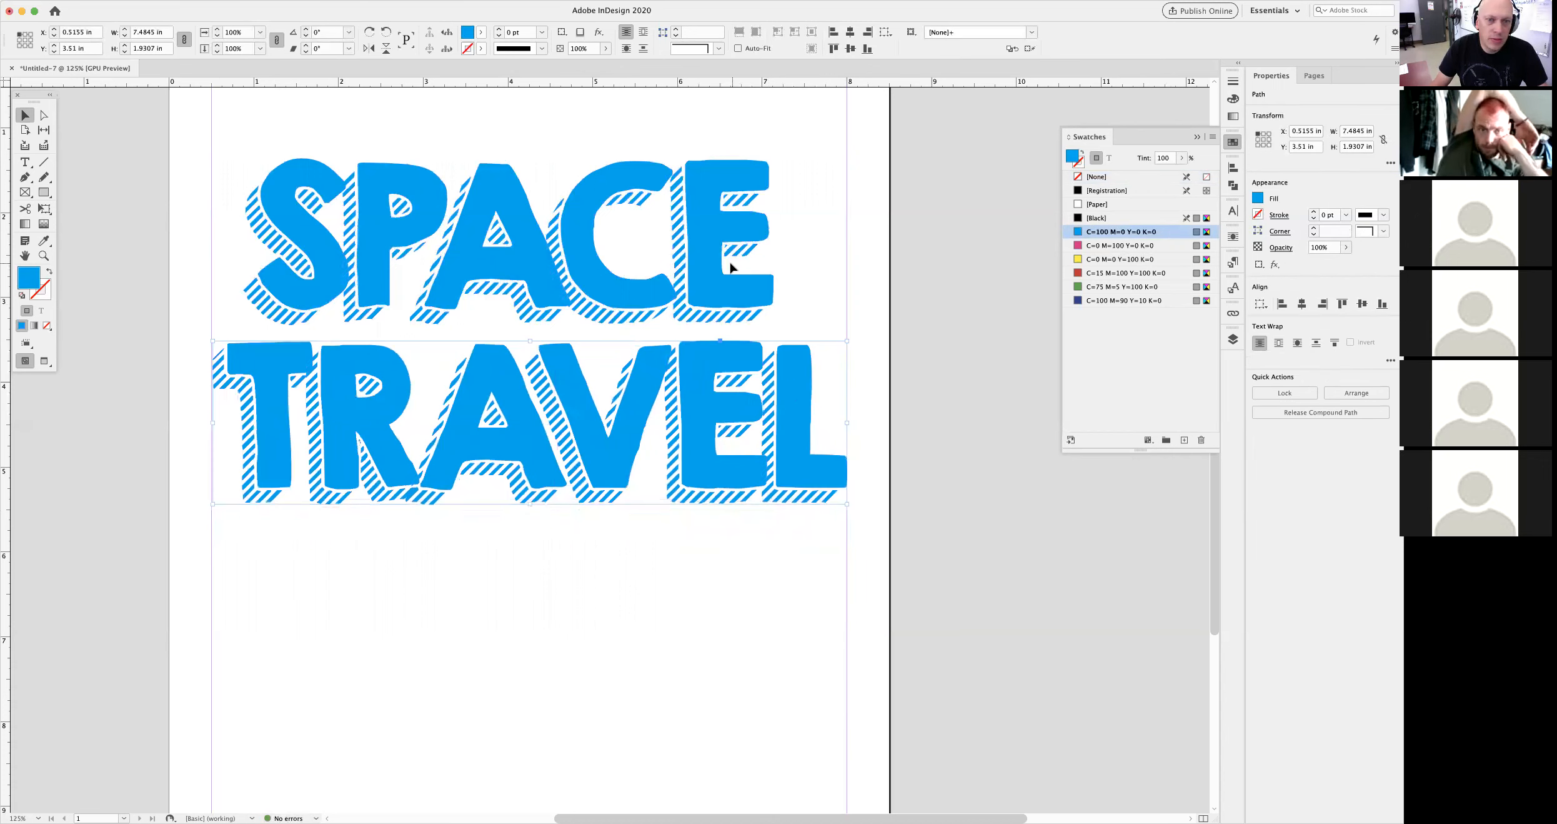
- Move SPACE right to about X 1.09 in, Y 1.34 in and fill it with the C=15 M=100 Y=100 K=0 swatch
{"action": "left_click", "coordinate": [703, 291]}
{"action": "left_click_drag", "start_coordinate": [702, 288], "coordinate": [720, 288]}
{"action": "left_click", "coordinate": [1111, 273]}
- Reposition TRAVEL between the page margins at about X 0.52 in, Y 3.5 in
{"action": "left_click", "coordinate": [815, 423]}
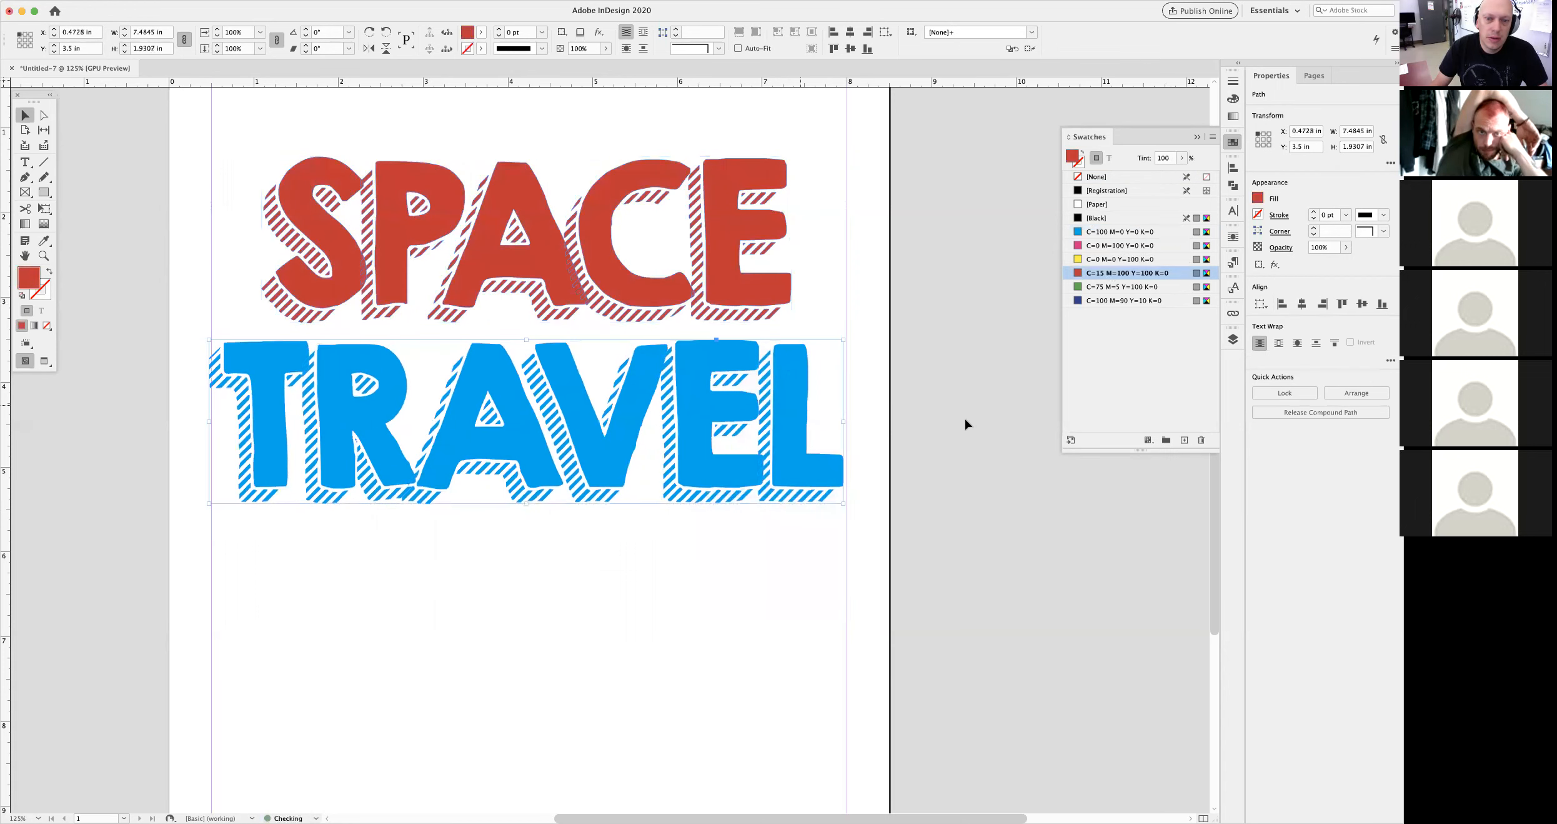
{"action": "left_click", "coordinate": [943, 428]}
{"action": "left_click_drag", "start_coordinate": [837, 463], "coordinate": [851, 458]}
{"action": "left_click", "coordinate": [605, 340]}
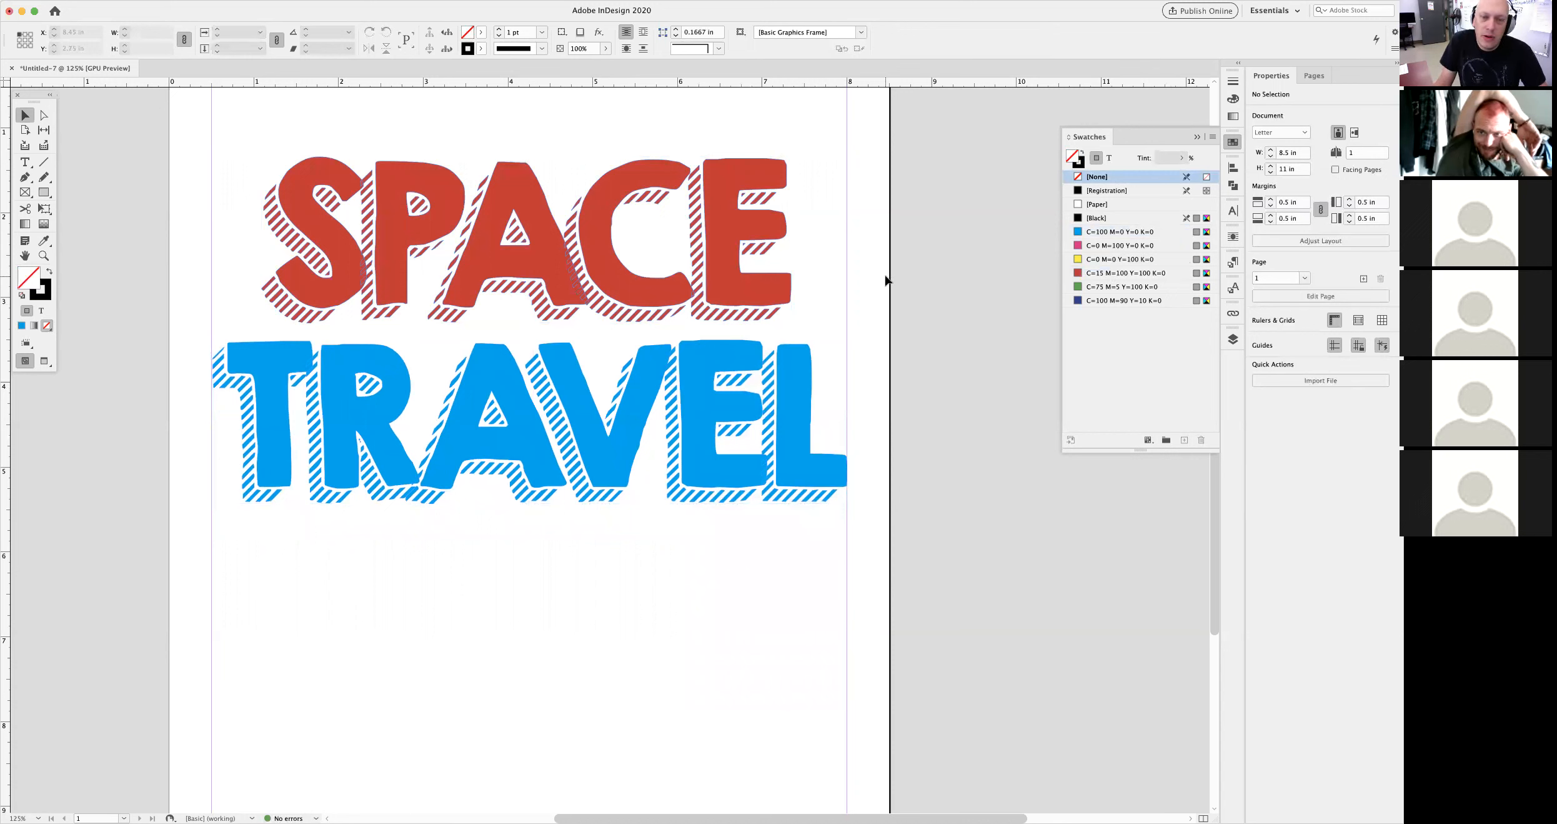
- Change the content type of the SPACE outlines to Graphic
{"action": "left_click", "coordinate": [753, 301]}
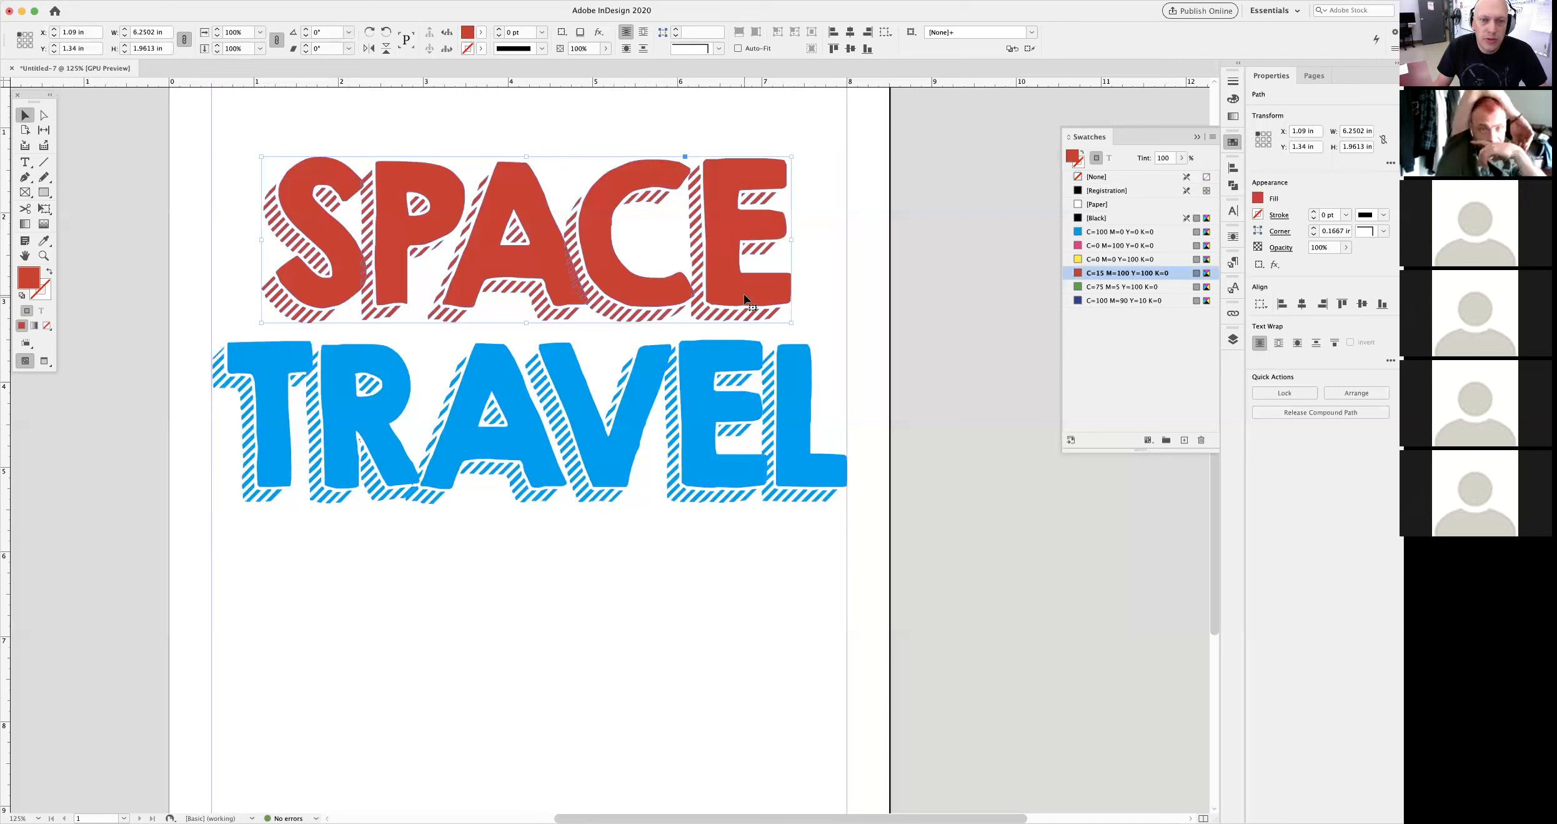
{"action": "right_click", "coordinate": [743, 297]}
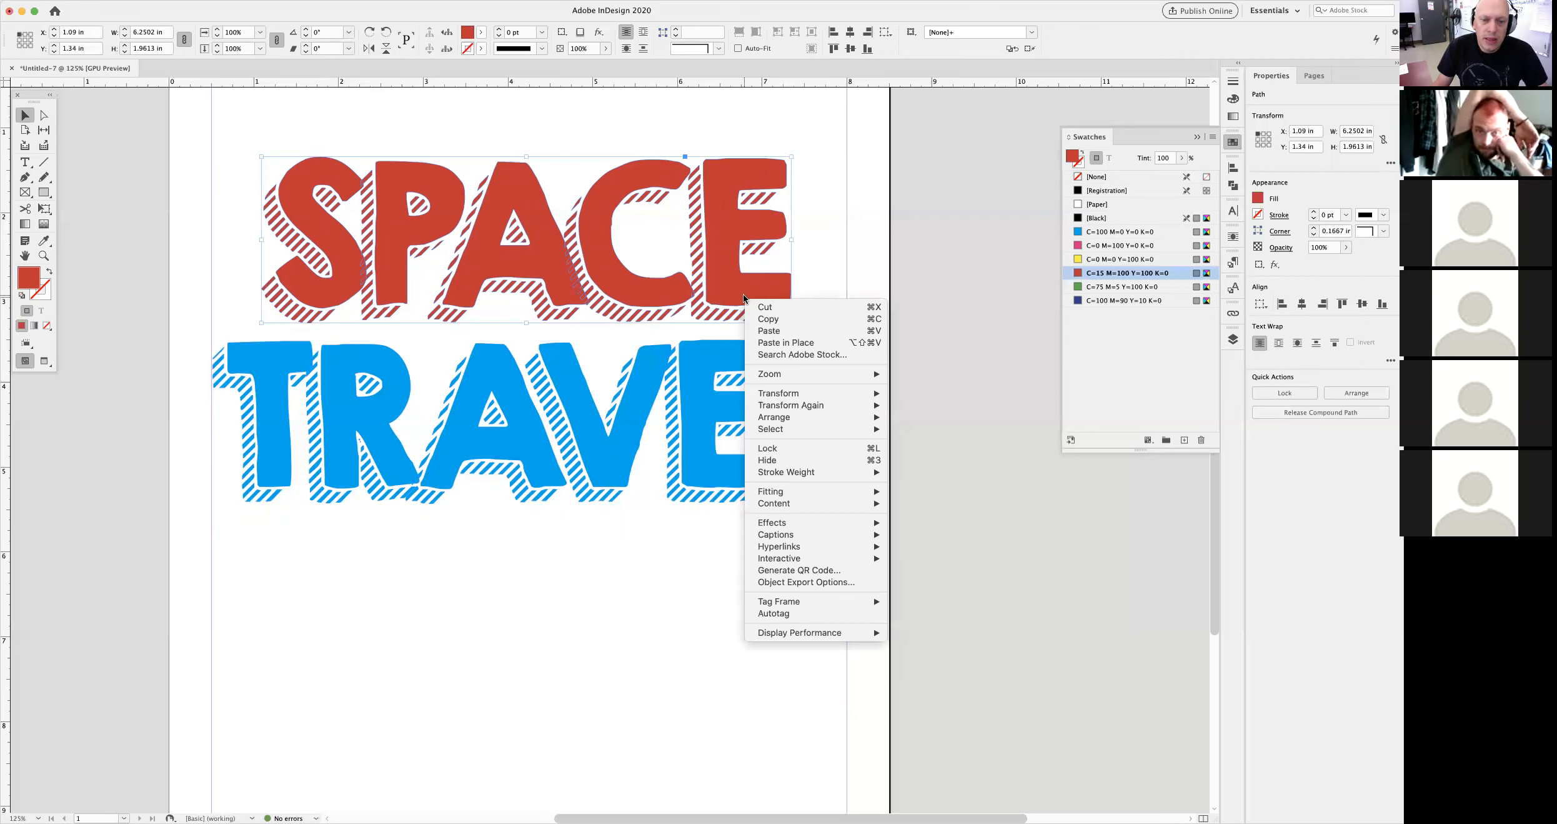
{"action": "mouse_move", "coordinate": [782, 509]}
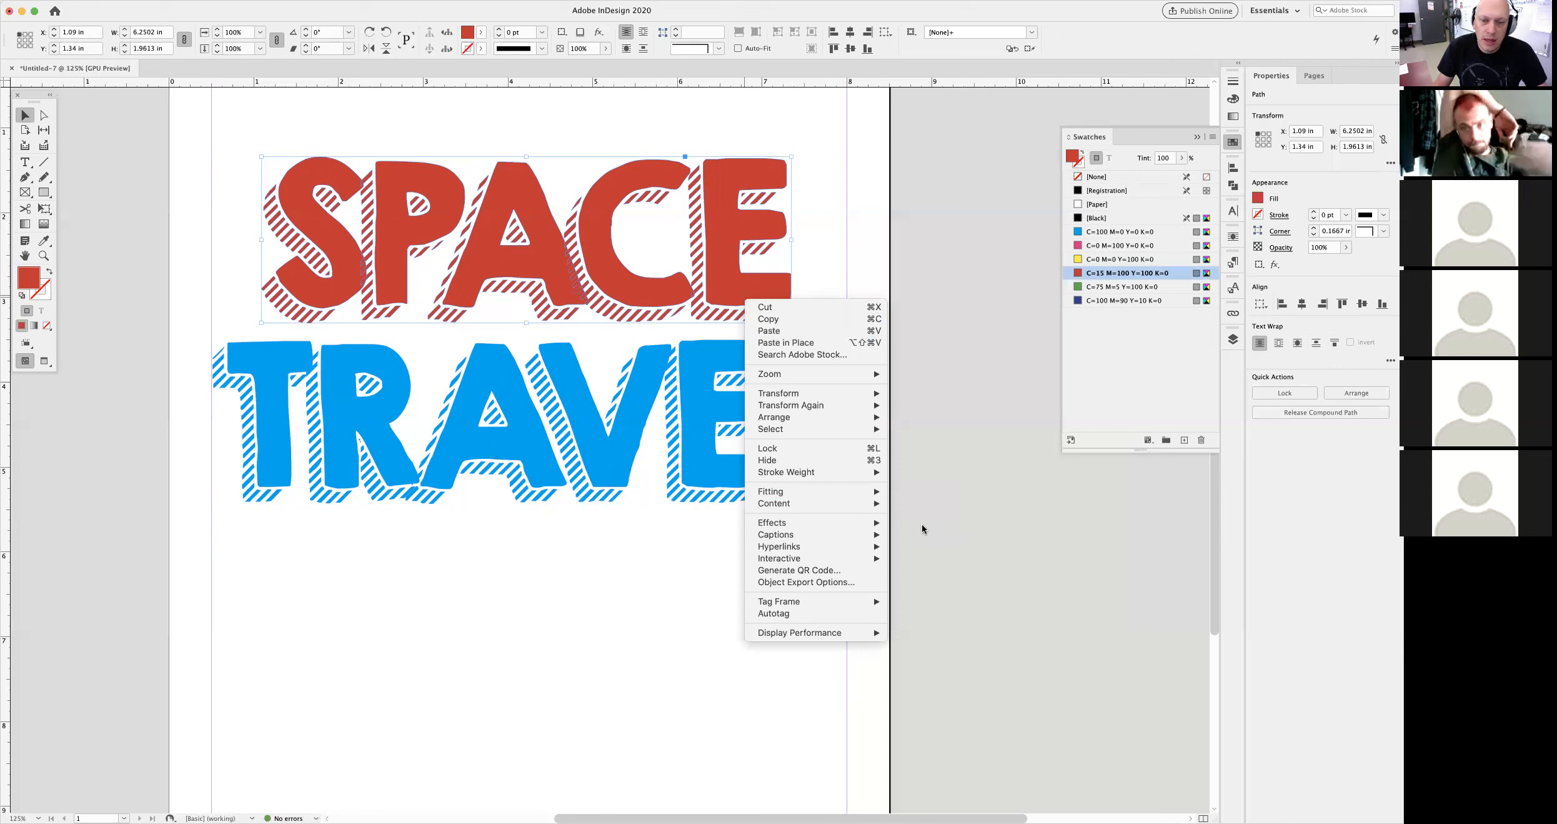
{"action": "mouse_move", "coordinate": [871, 503]}
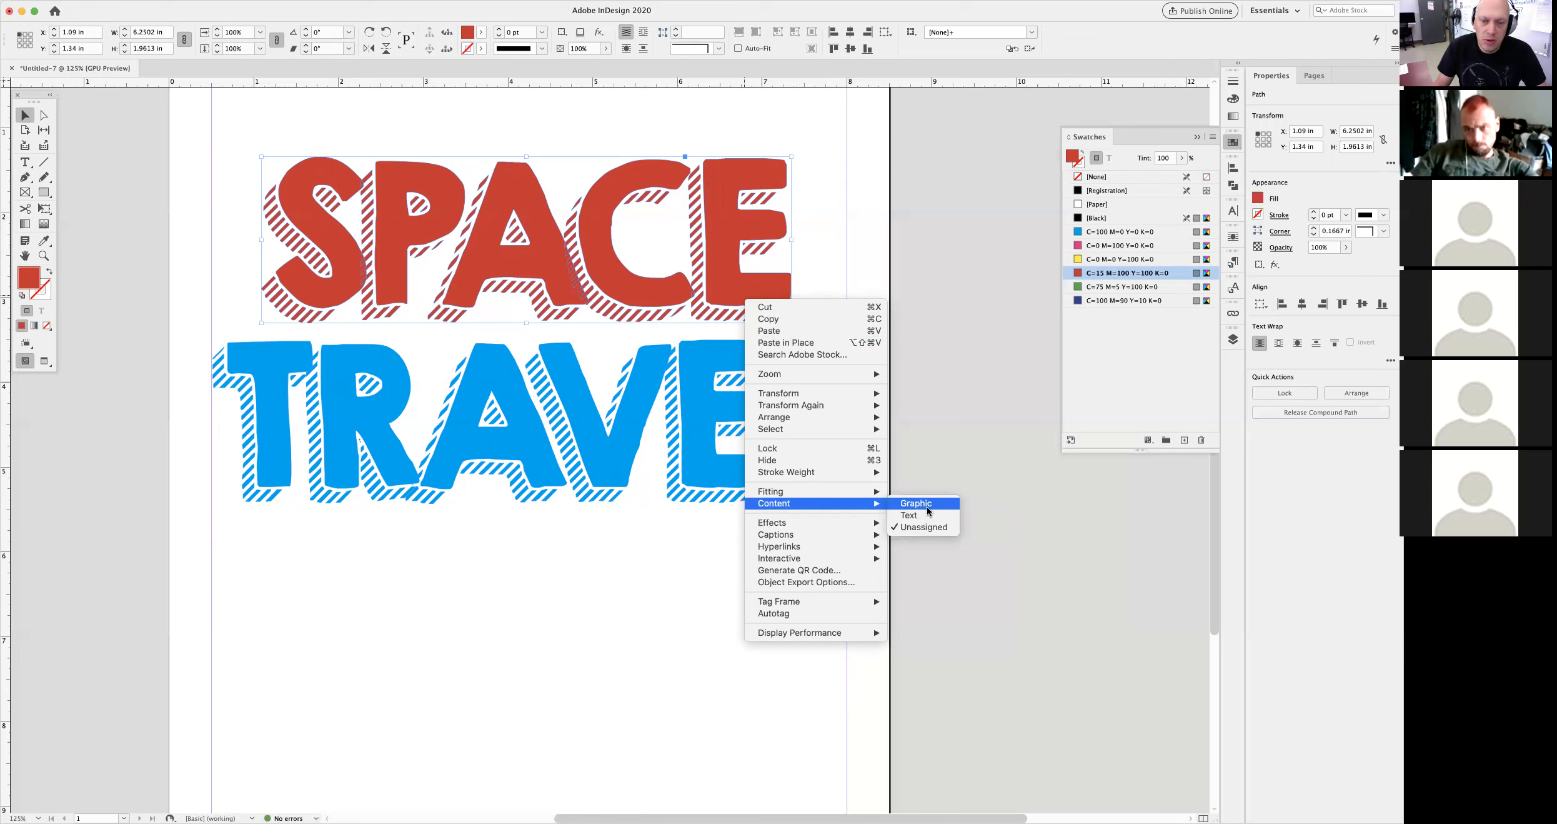
{"action": "left_click", "coordinate": [923, 504]}
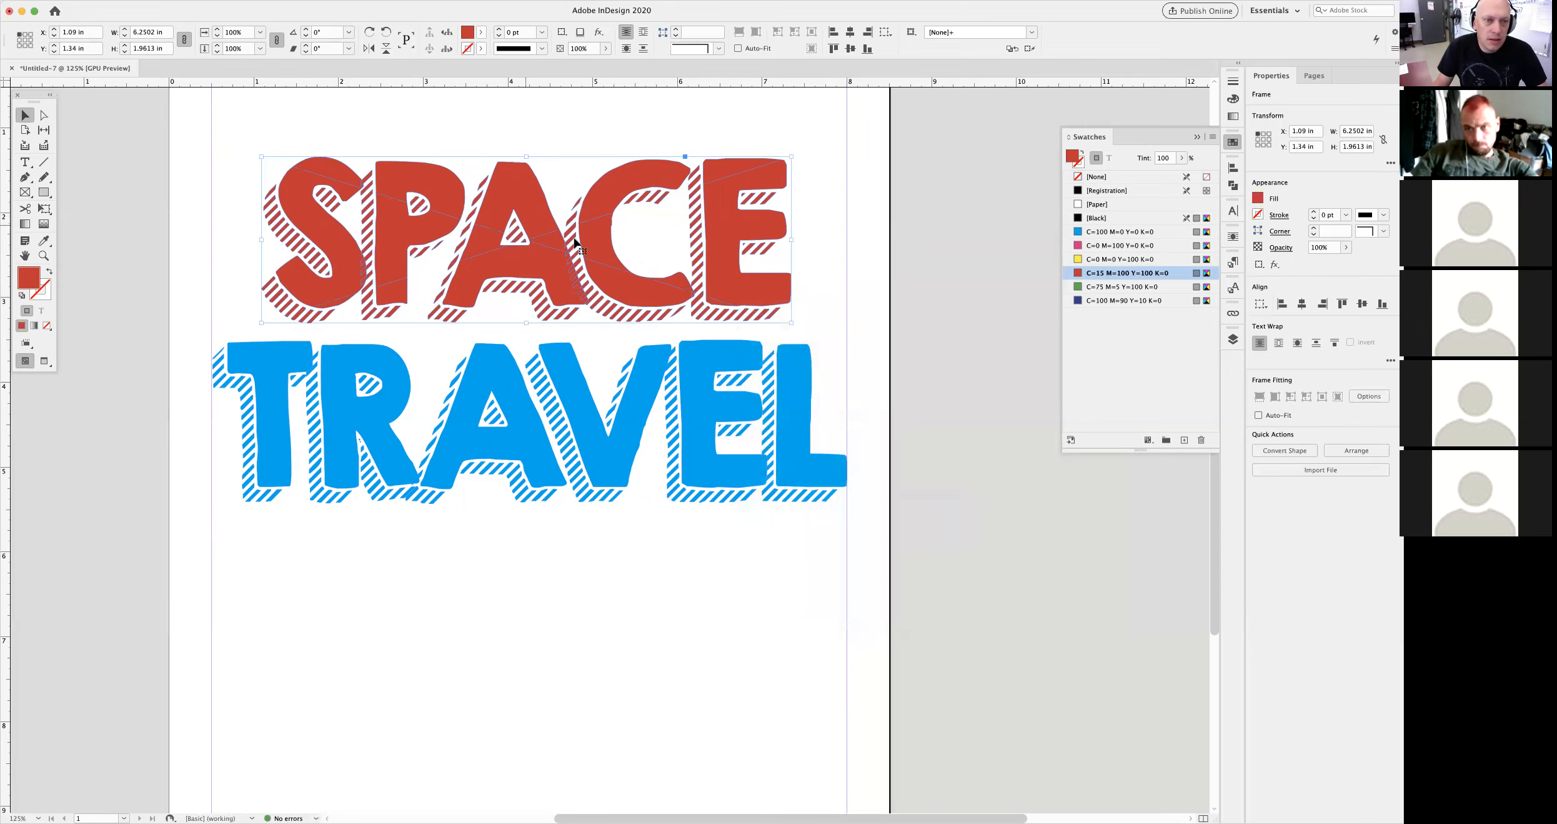
- Change the content type of the TRAVEL outlines to Graphic and fill them with the C=75 M=5 Y=100 K=0 swatch
{"action": "left_click_drag", "start_coordinate": [461, 274], "coordinate": [617, 333]}
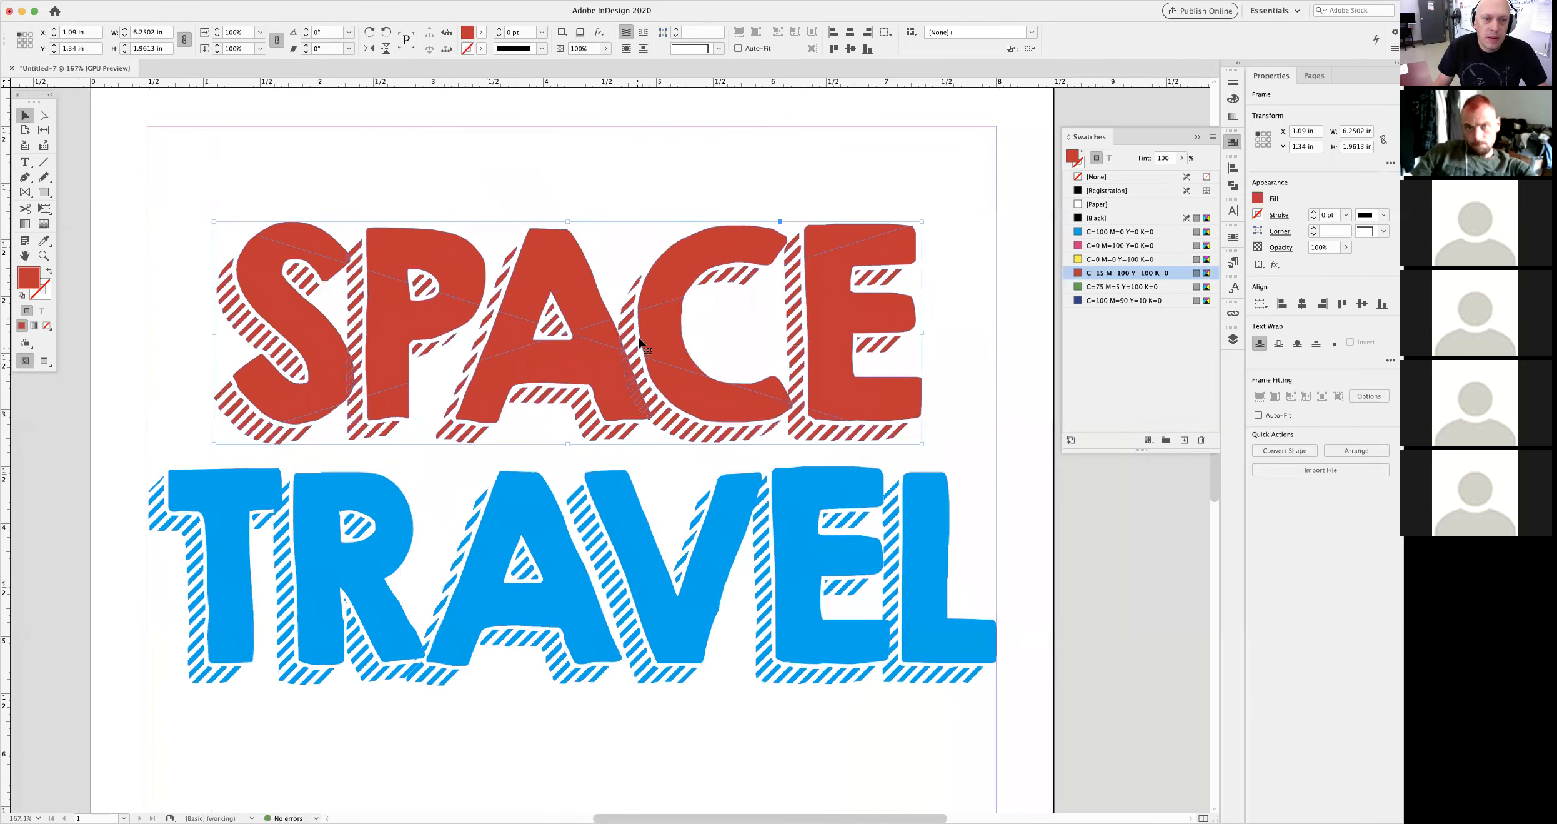
{"action": "left_click", "coordinate": [628, 541]}
{"action": "right_click", "coordinate": [628, 538]}
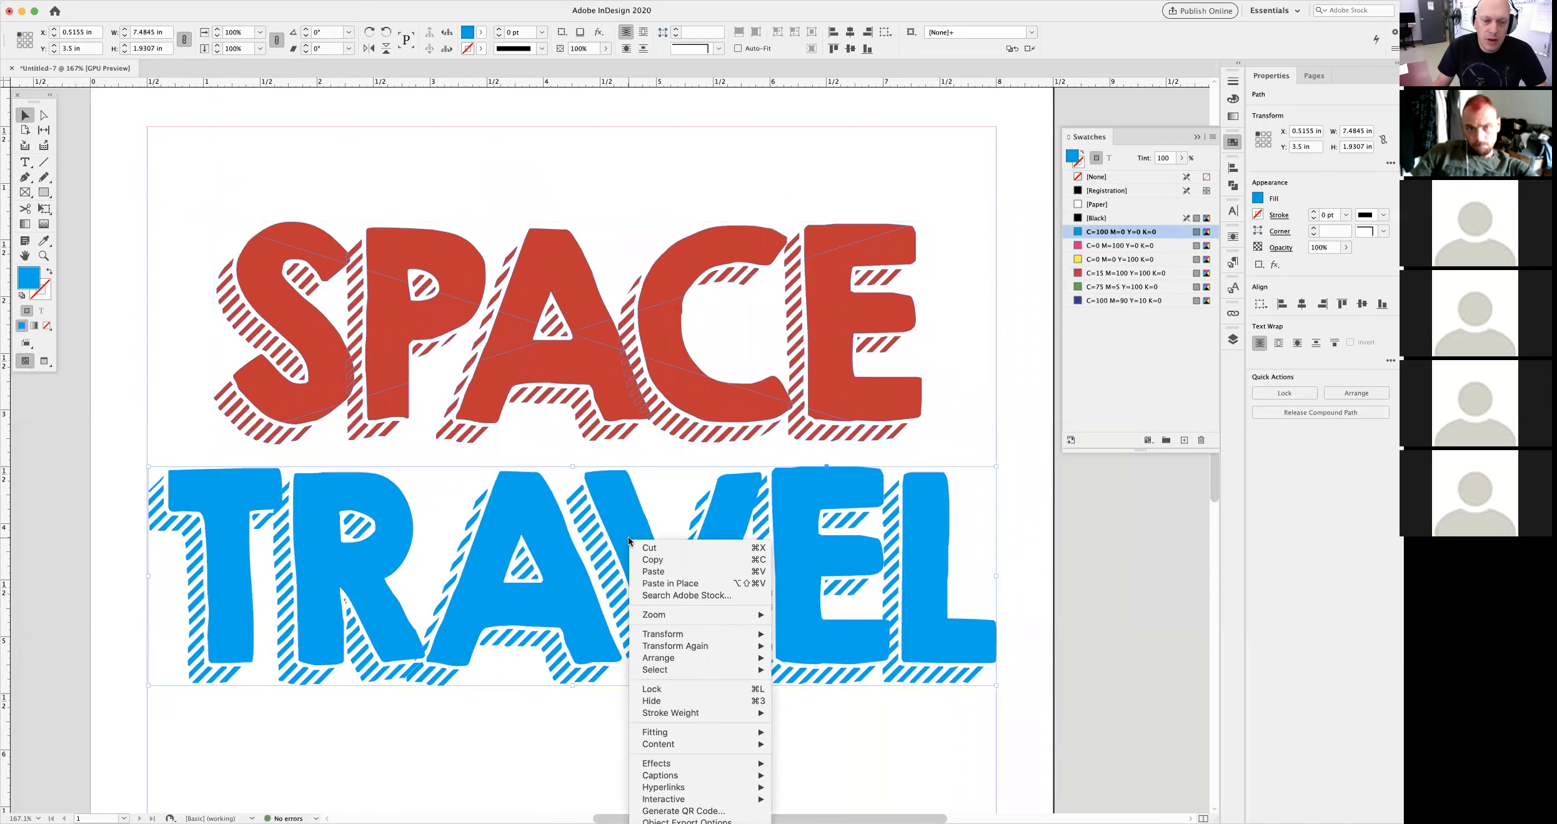
{"action": "mouse_move", "coordinate": [756, 744]}
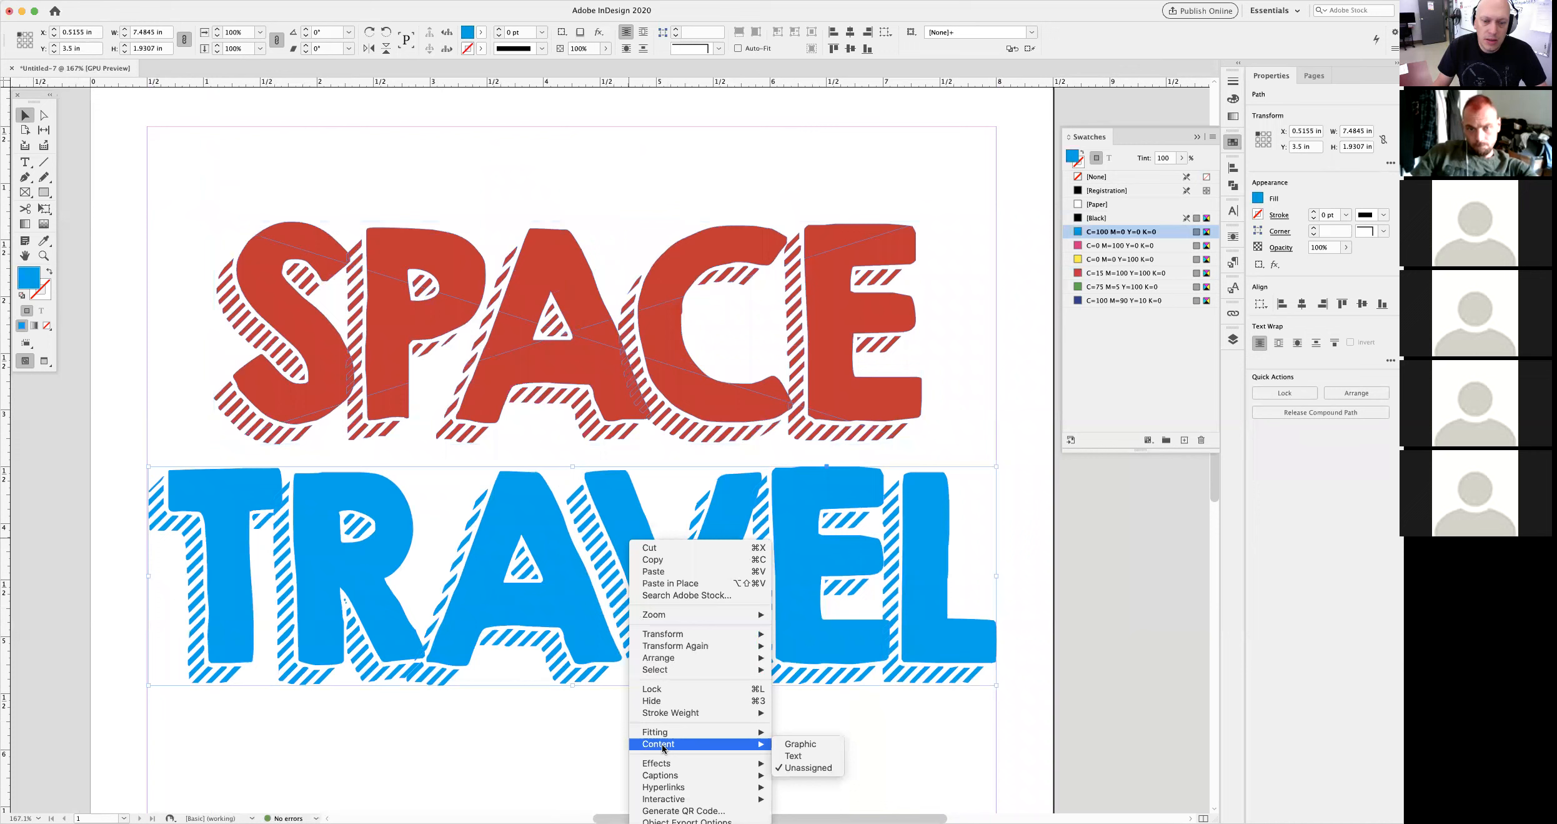
{"action": "left_click", "coordinate": [803, 744]}
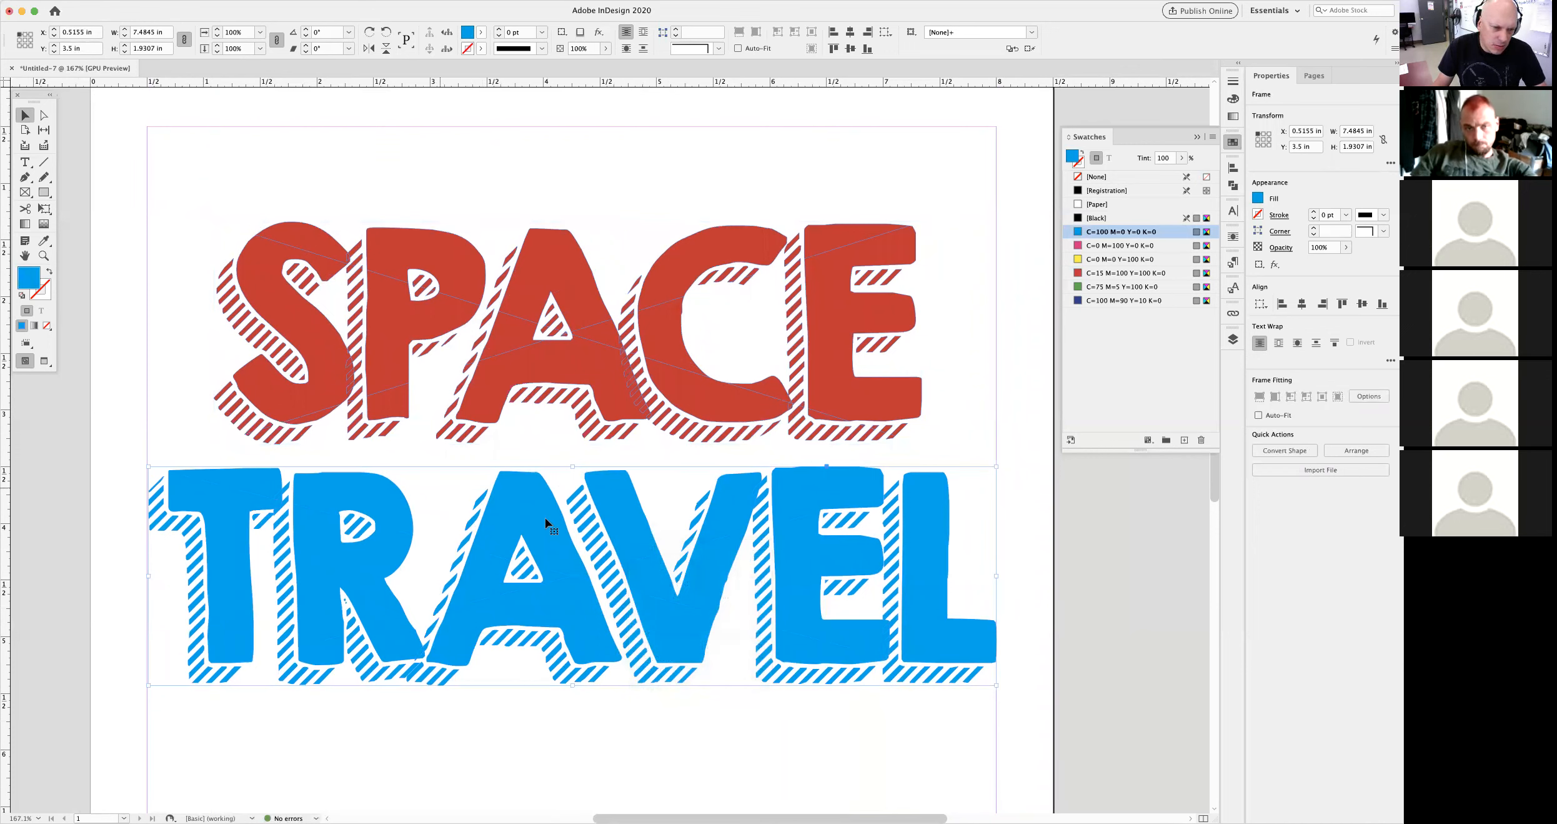
{"action": "left_click", "coordinate": [1097, 287]}
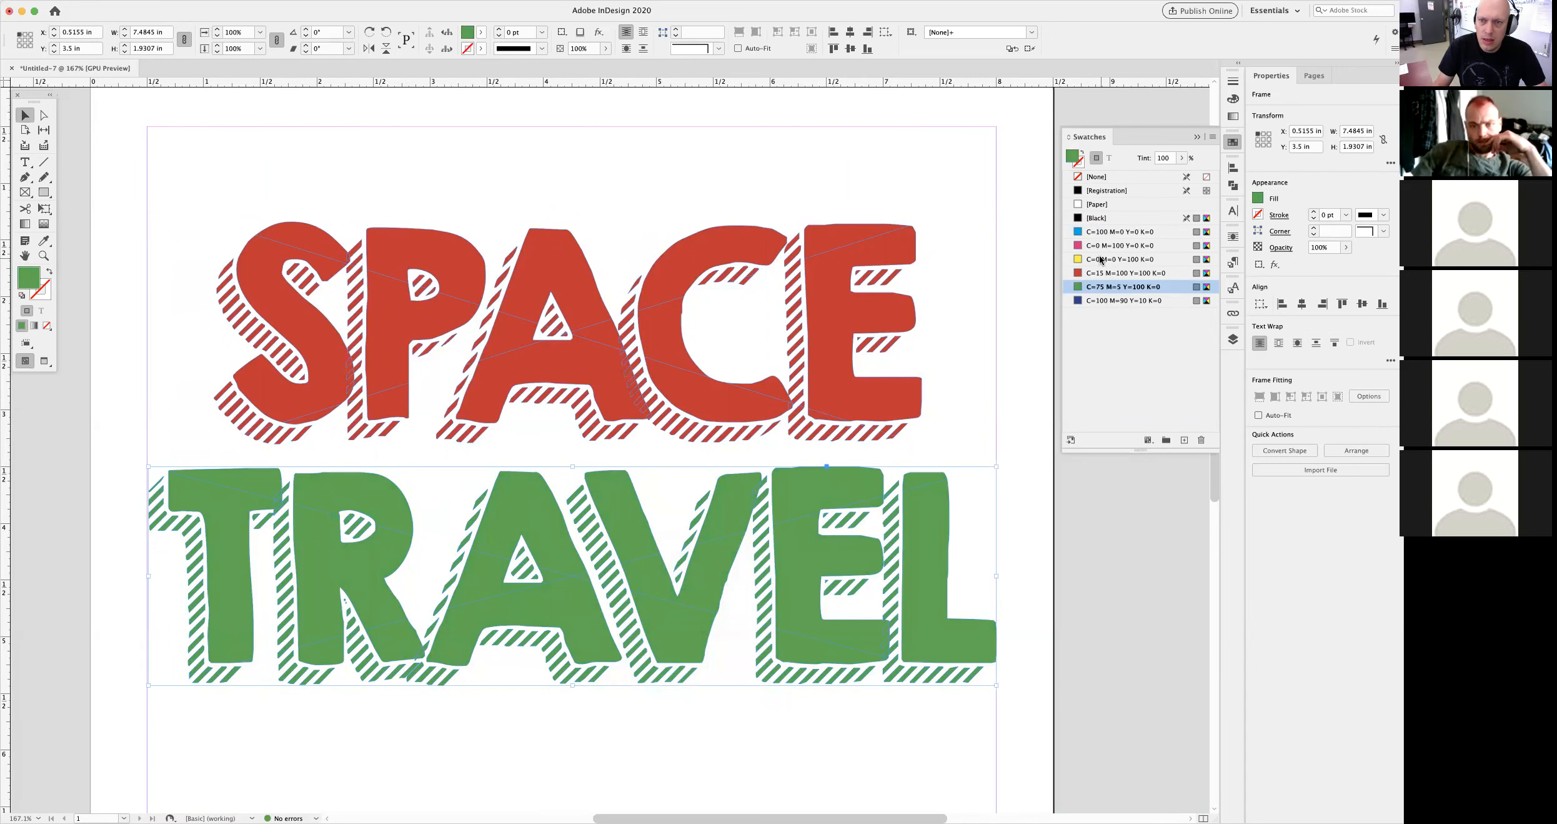
- Fill TRAVEL with the C=15 M=100 Y=100 K=0 swatch and paste the copied artwork into the SPACE outlines
{"action": "left_click", "coordinate": [1096, 273]}
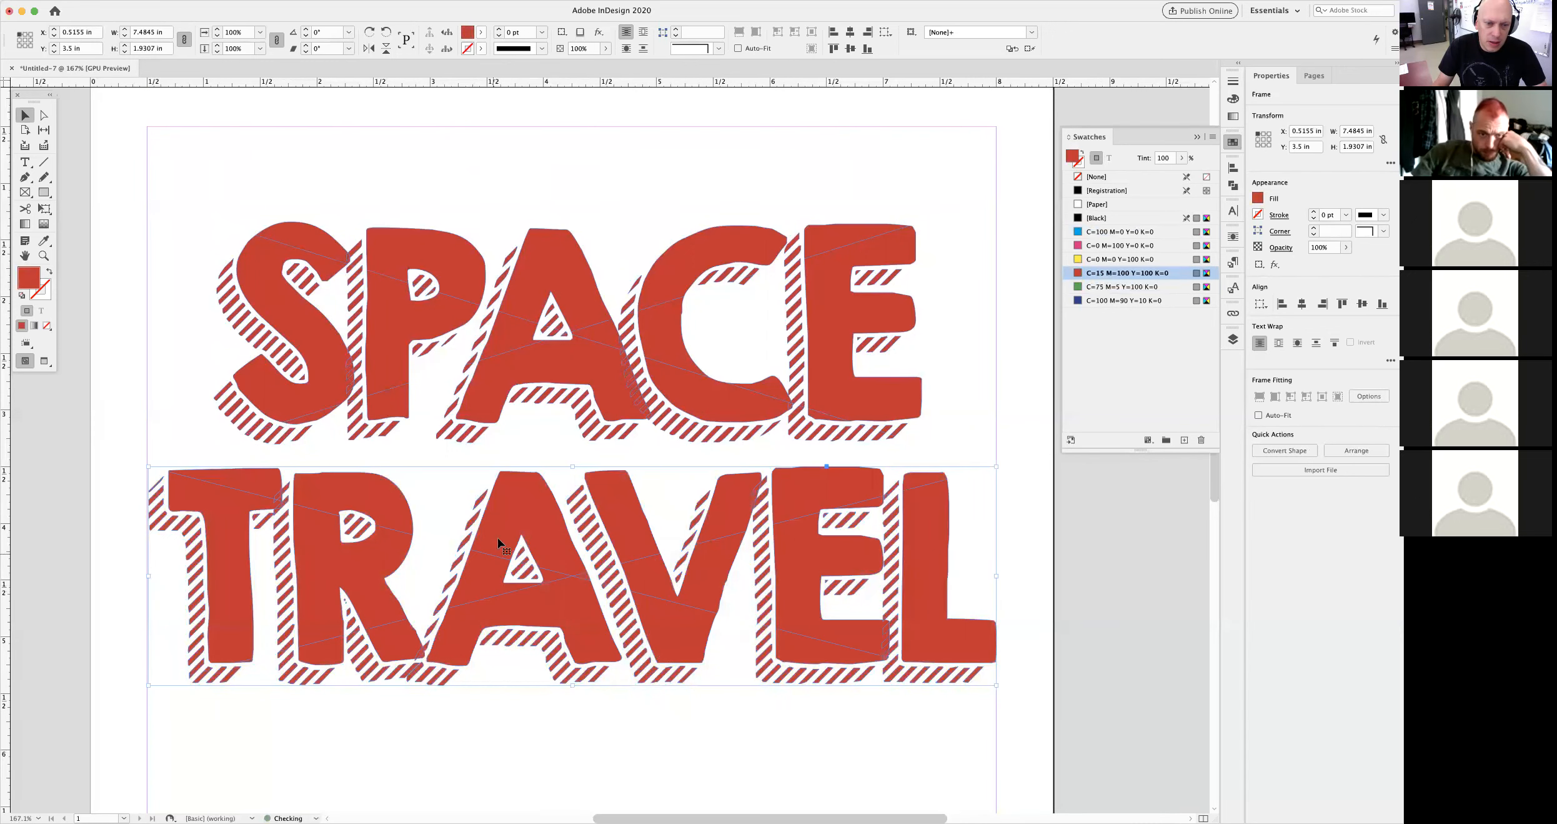
{"action": "left_click", "coordinate": [973, 419]}
{"action": "left_click", "coordinate": [877, 404]}
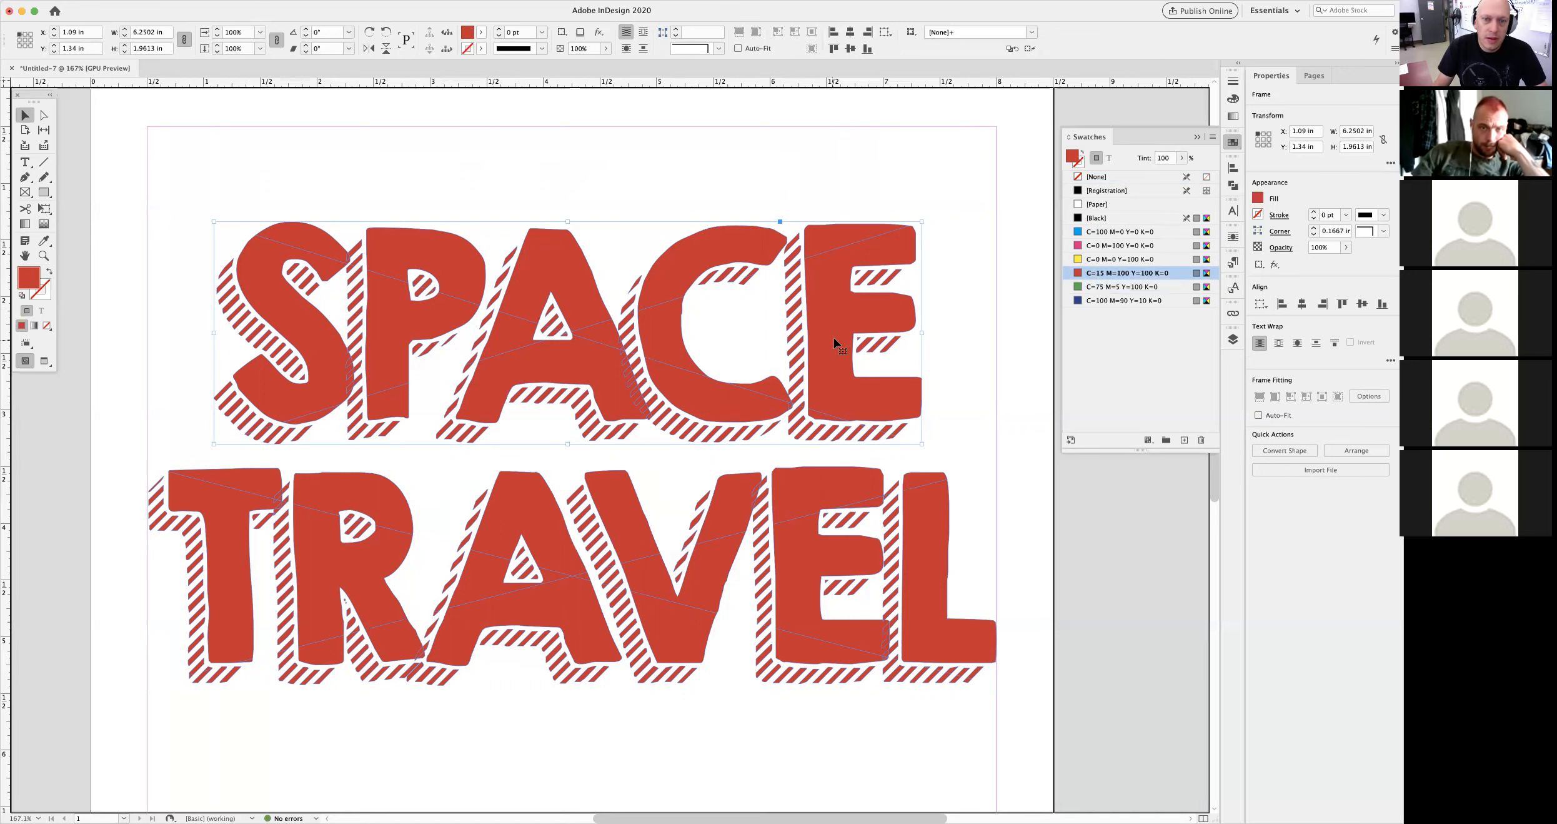
{"action": "key", "text": "super+alt+v"}
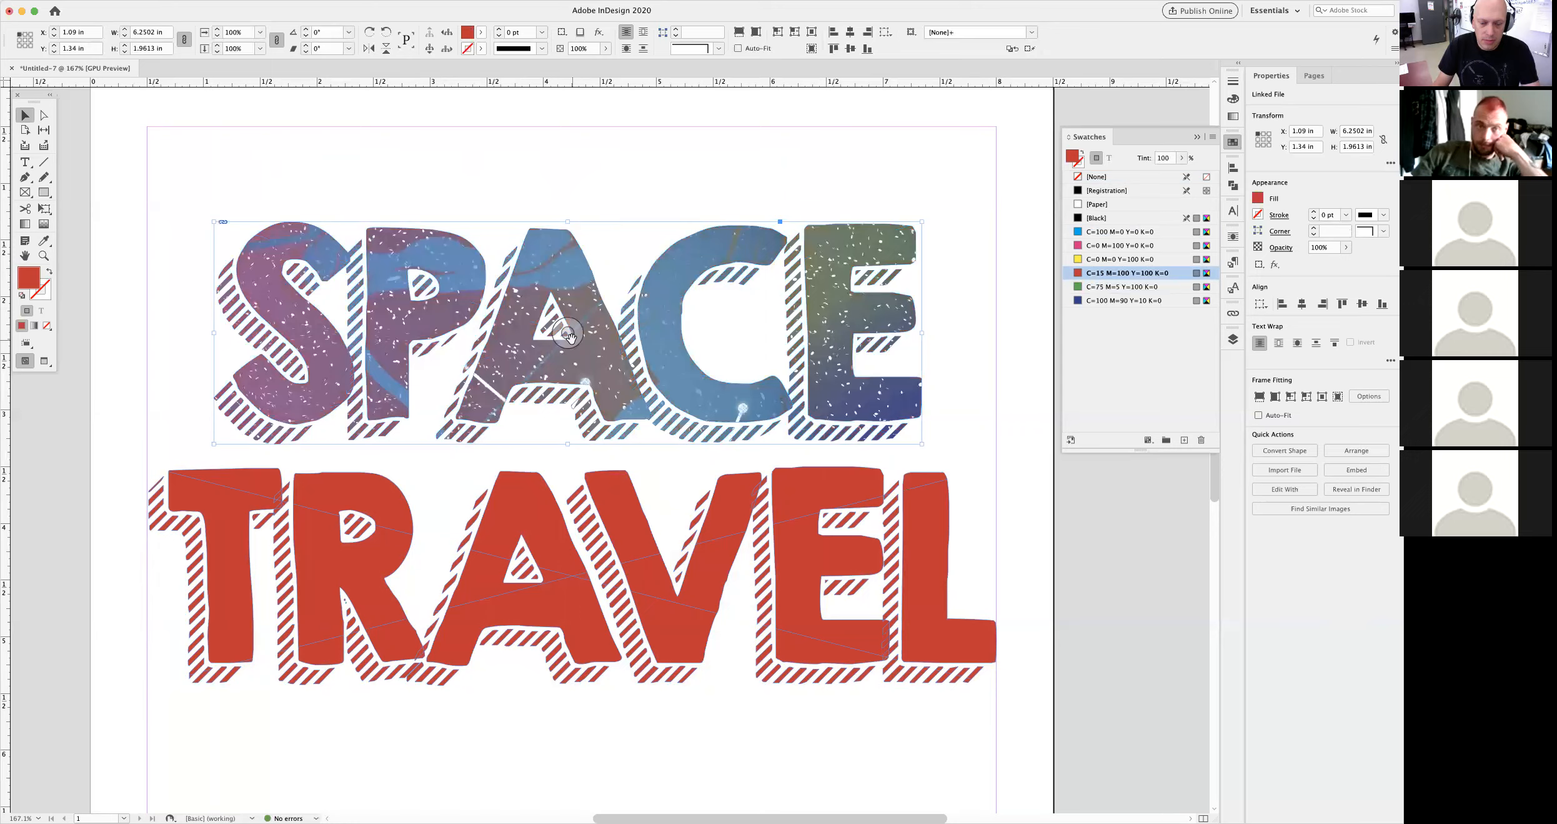
{"action": "key", "text": "super+minus"}
{"action": "key", "text": "super+minus"}
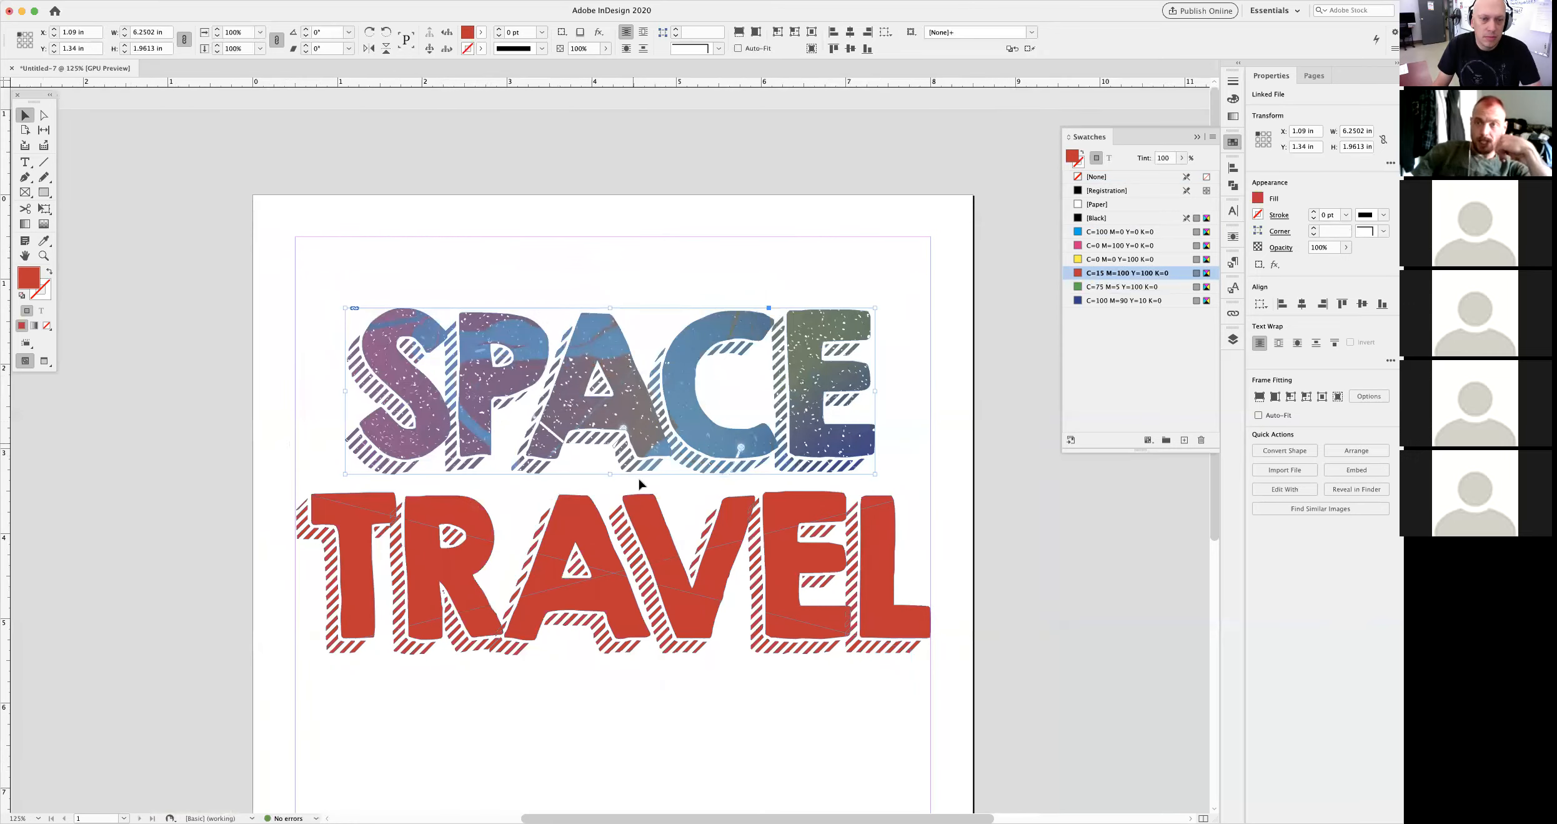
- Move the artwork down inside the SPACE outlines and scale it proportionally to about 7.62 × 10.78 in
{"action": "double_click", "coordinate": [630, 407]}
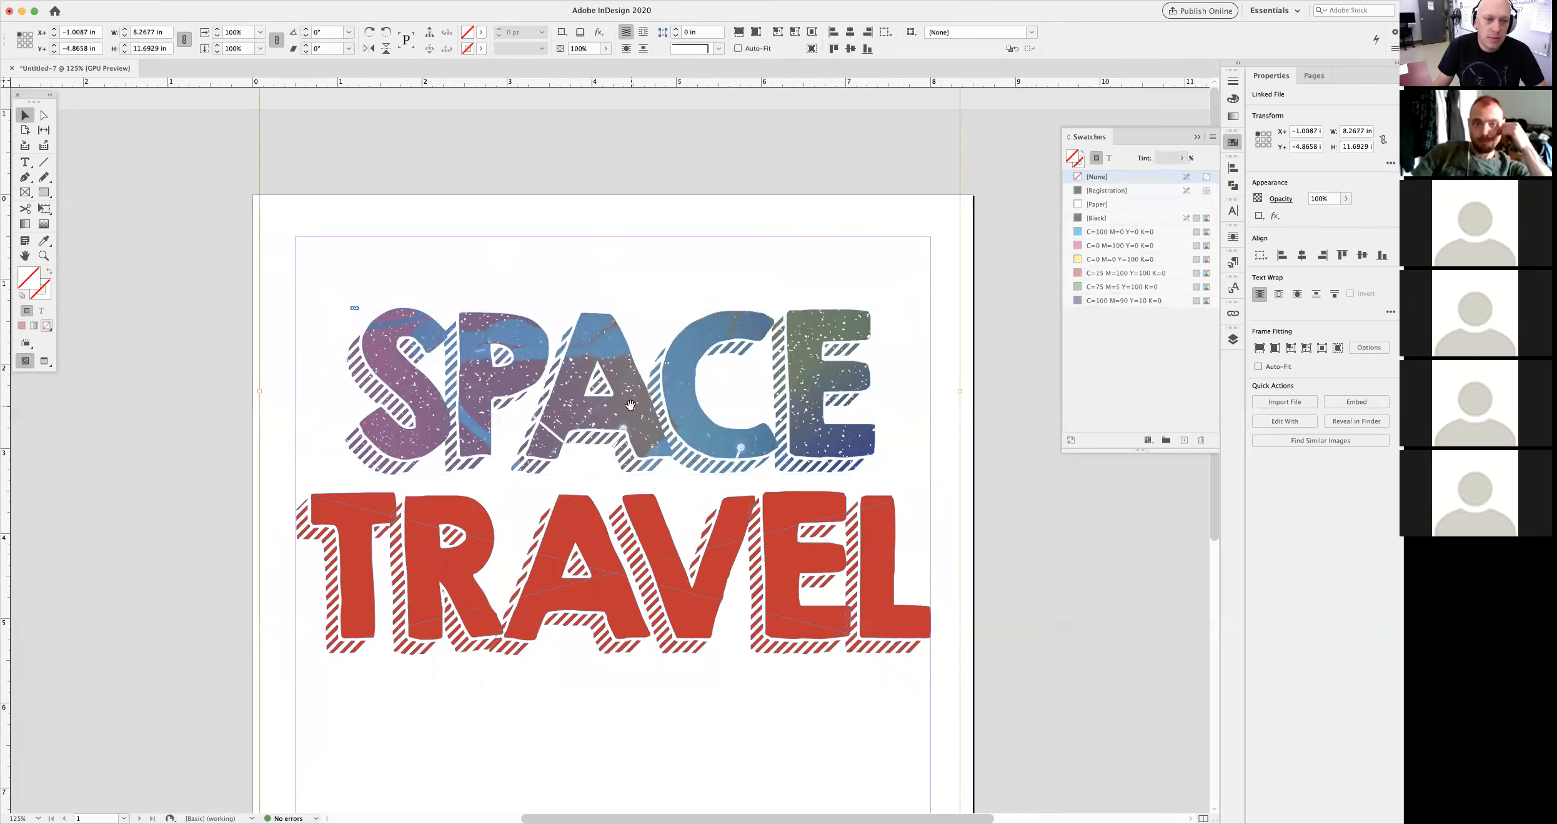
{"action": "left_click_drag", "start_coordinate": [630, 410], "coordinate": [631, 471]}
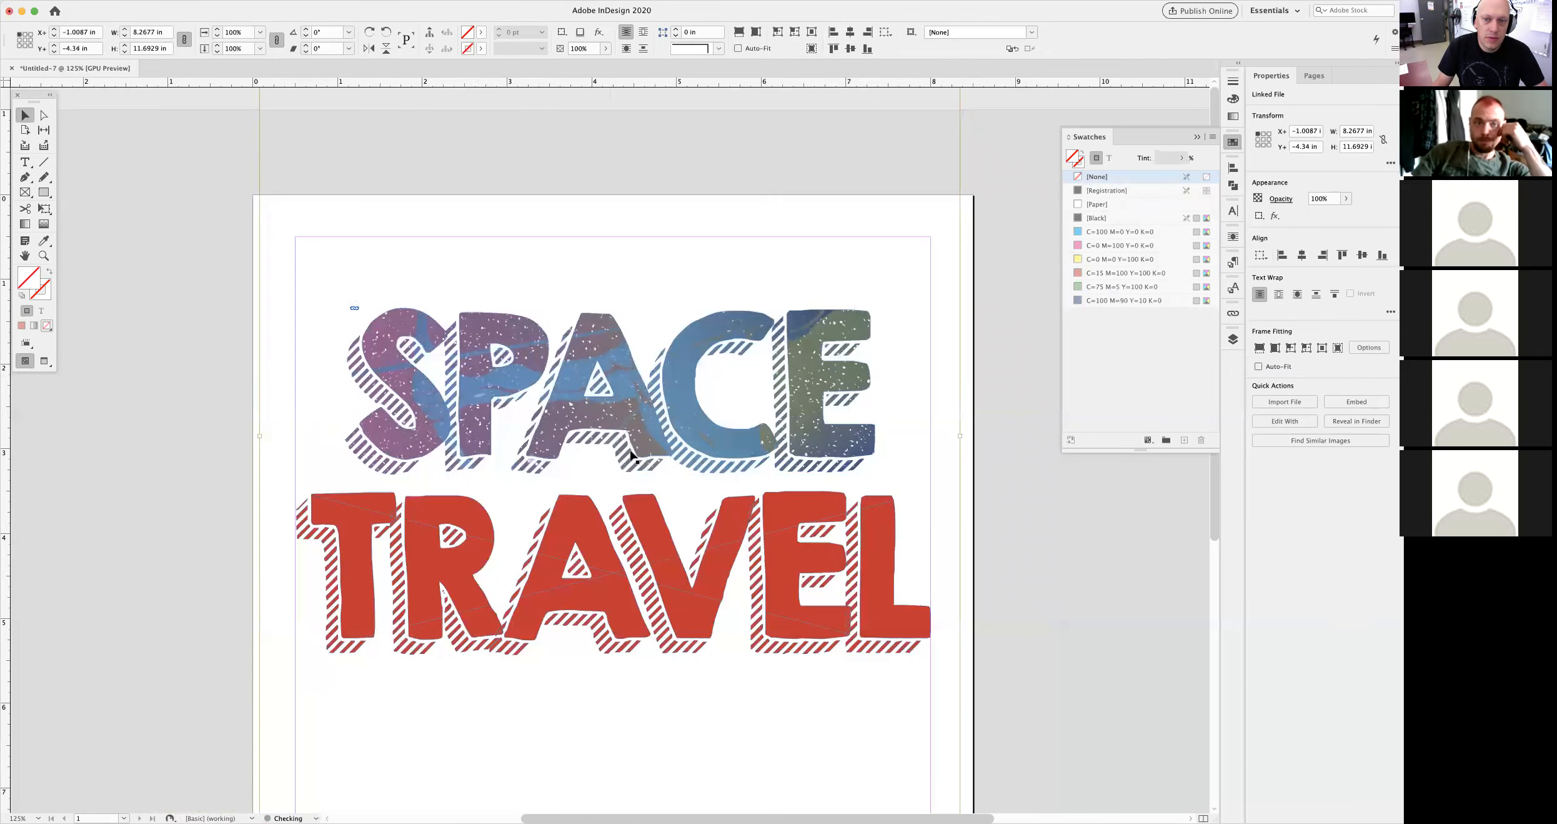
{"action": "left_click_drag", "start_coordinate": [959, 436], "coordinate": [935, 435]}
{"action": "left_click_drag", "start_coordinate": [259, 436], "coordinate": [289, 430]}
{"action": "left_click", "coordinate": [90, 306]}
- Move TRAVEL straight down the page to about Y 6.93 in, leaving a wide gap below SPACE
{"action": "left_click", "coordinate": [593, 558]}
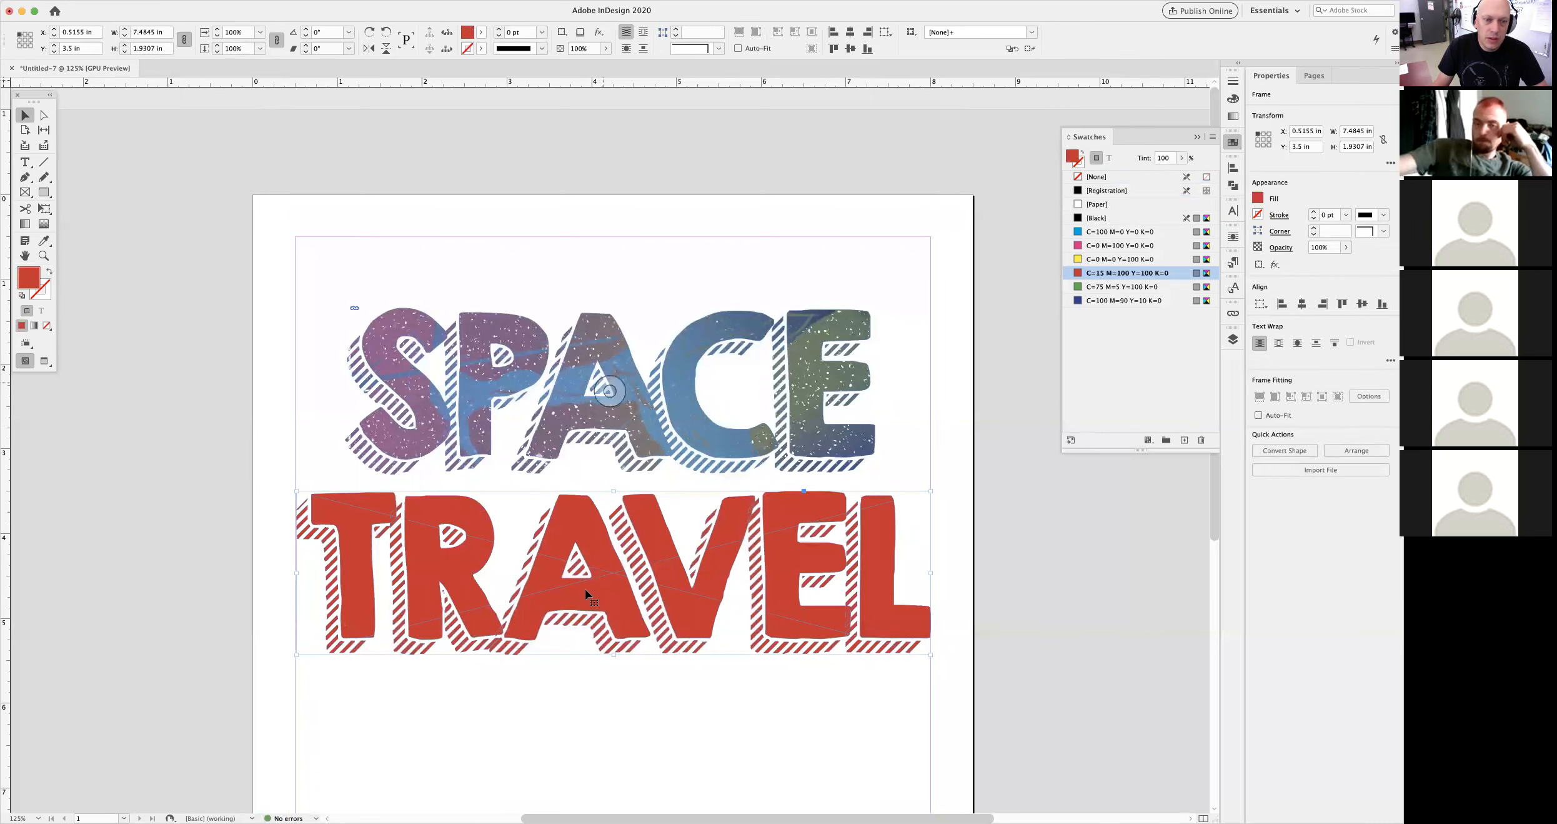
{"action": "left_click_drag", "start_coordinate": [725, 644], "coordinate": [715, 425]}
{"action": "key", "text": "super+minus"}
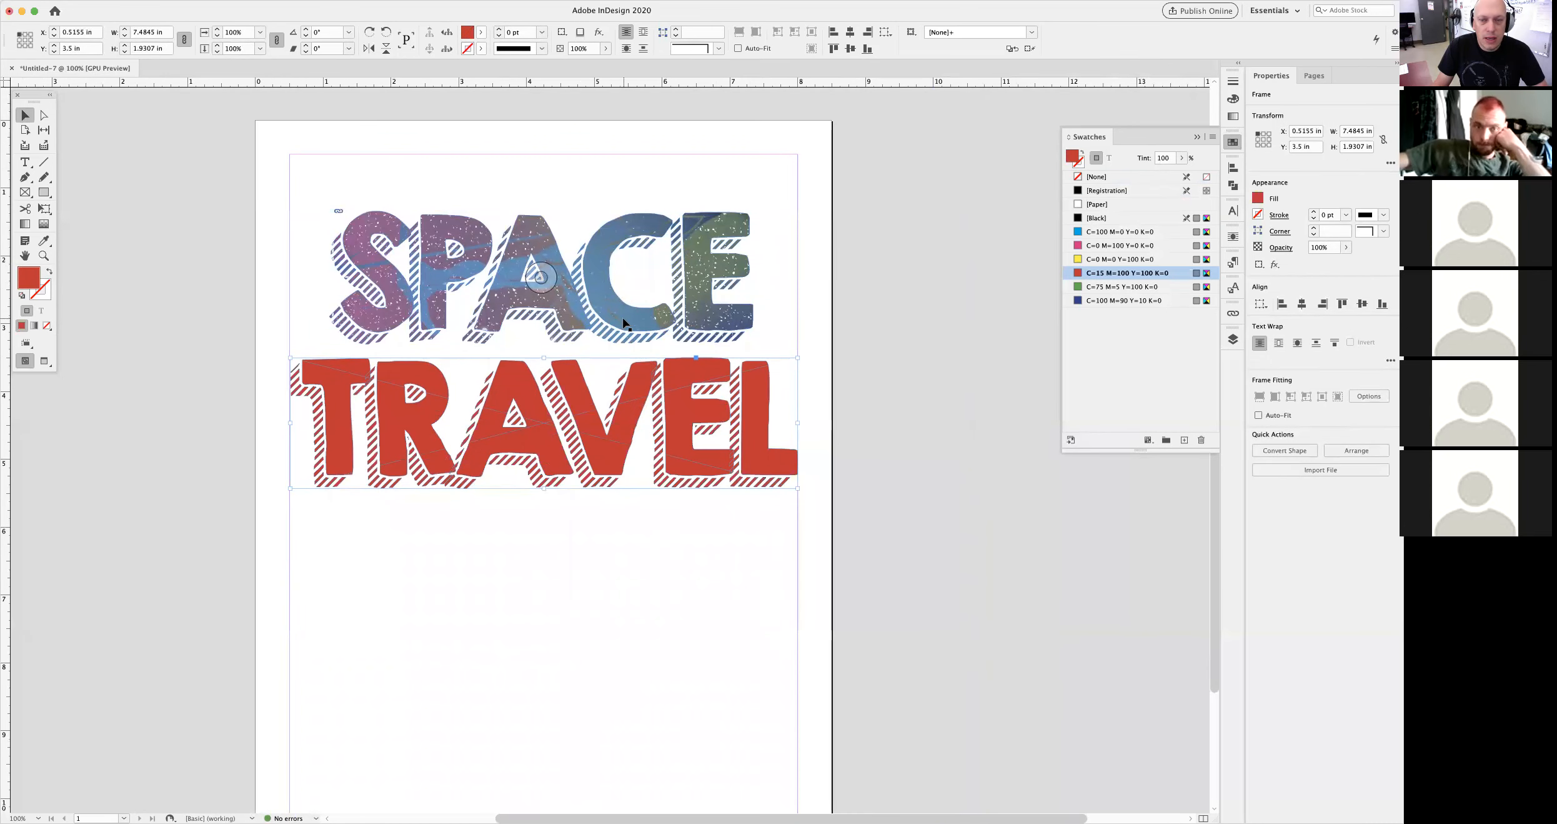
{"action": "left_click", "coordinate": [1233, 185]}
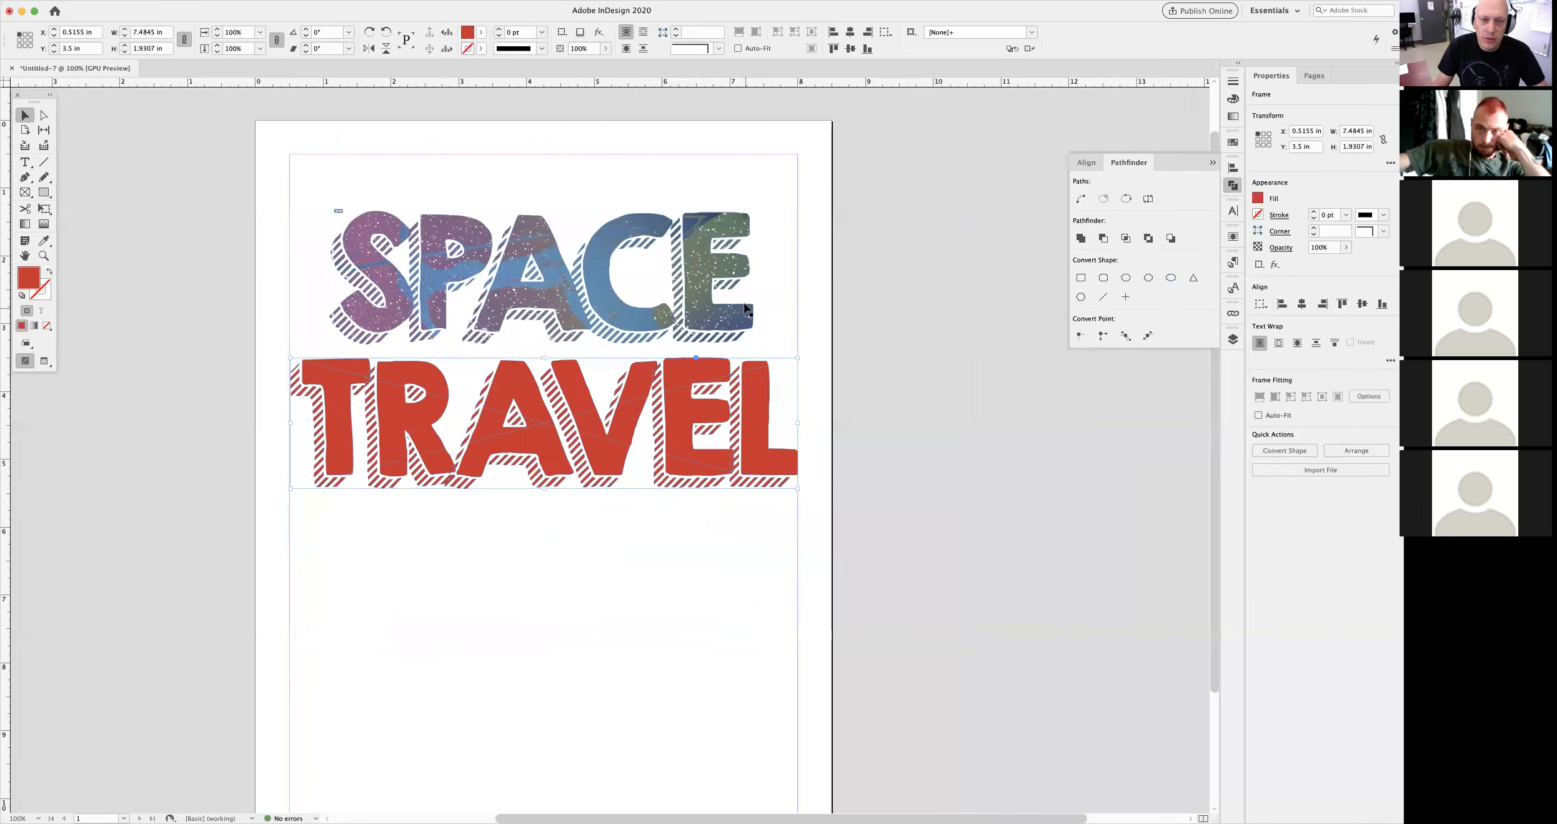
{"action": "left_click", "coordinate": [740, 331]}
{"action": "left_click", "coordinate": [755, 429]}
{"action": "left_click_drag", "start_coordinate": [754, 431], "coordinate": [758, 555]}
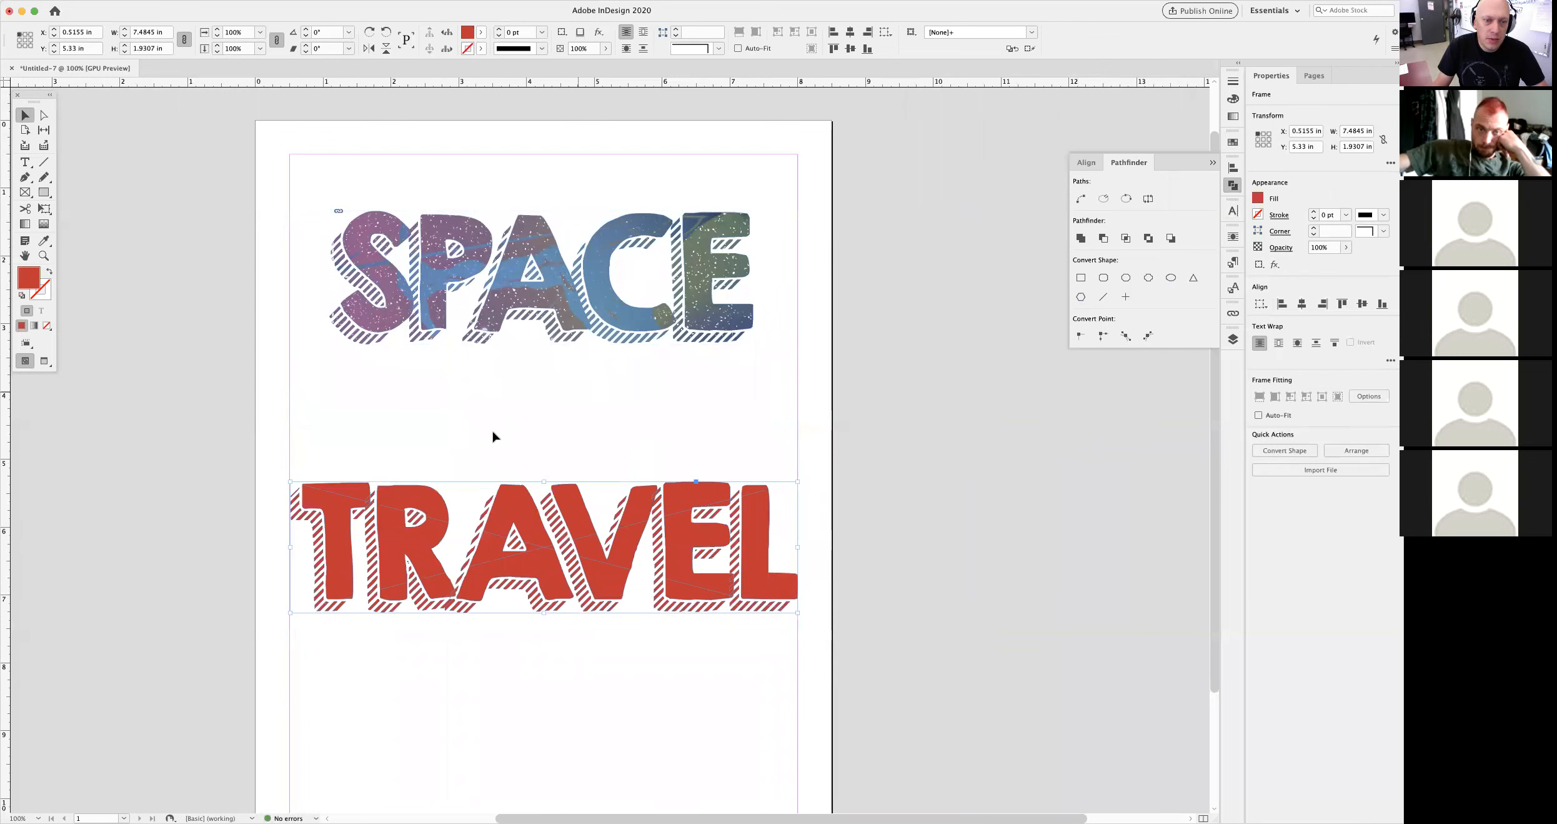
{"action": "scroll", "coordinate": [622, 473], "scroll_direction": "down", "scroll_amount": 3}
{"action": "left_click_drag", "start_coordinate": [594, 486], "coordinate": [591, 591]}
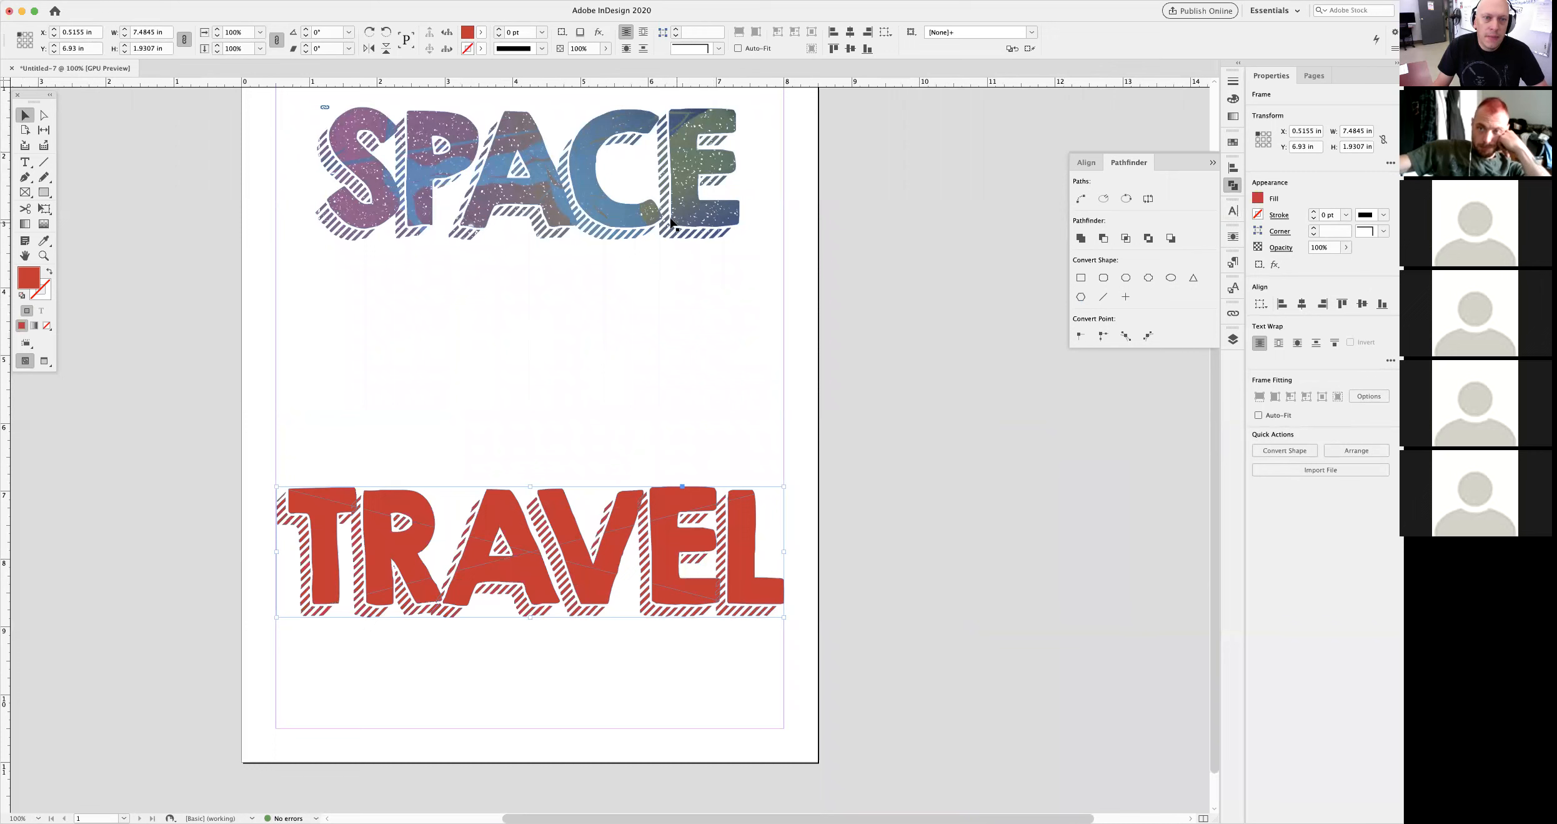
- Shift the artwork down inside the SPACE outlines to a relative Y of about -3.16 in
{"action": "left_click", "coordinate": [528, 178]}
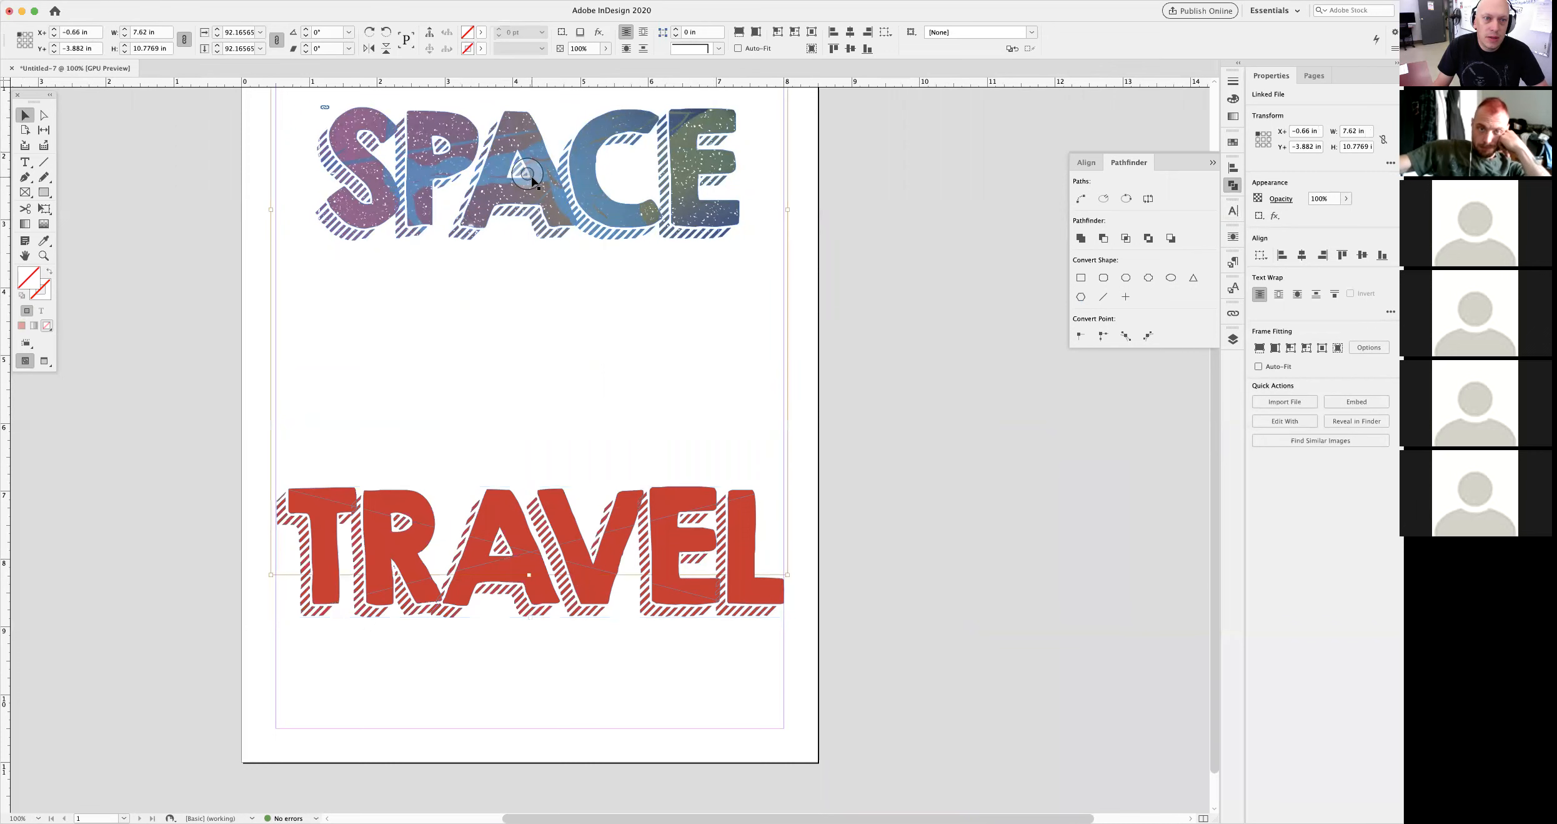
{"action": "left_click_drag", "start_coordinate": [529, 475], "coordinate": [526, 647]}
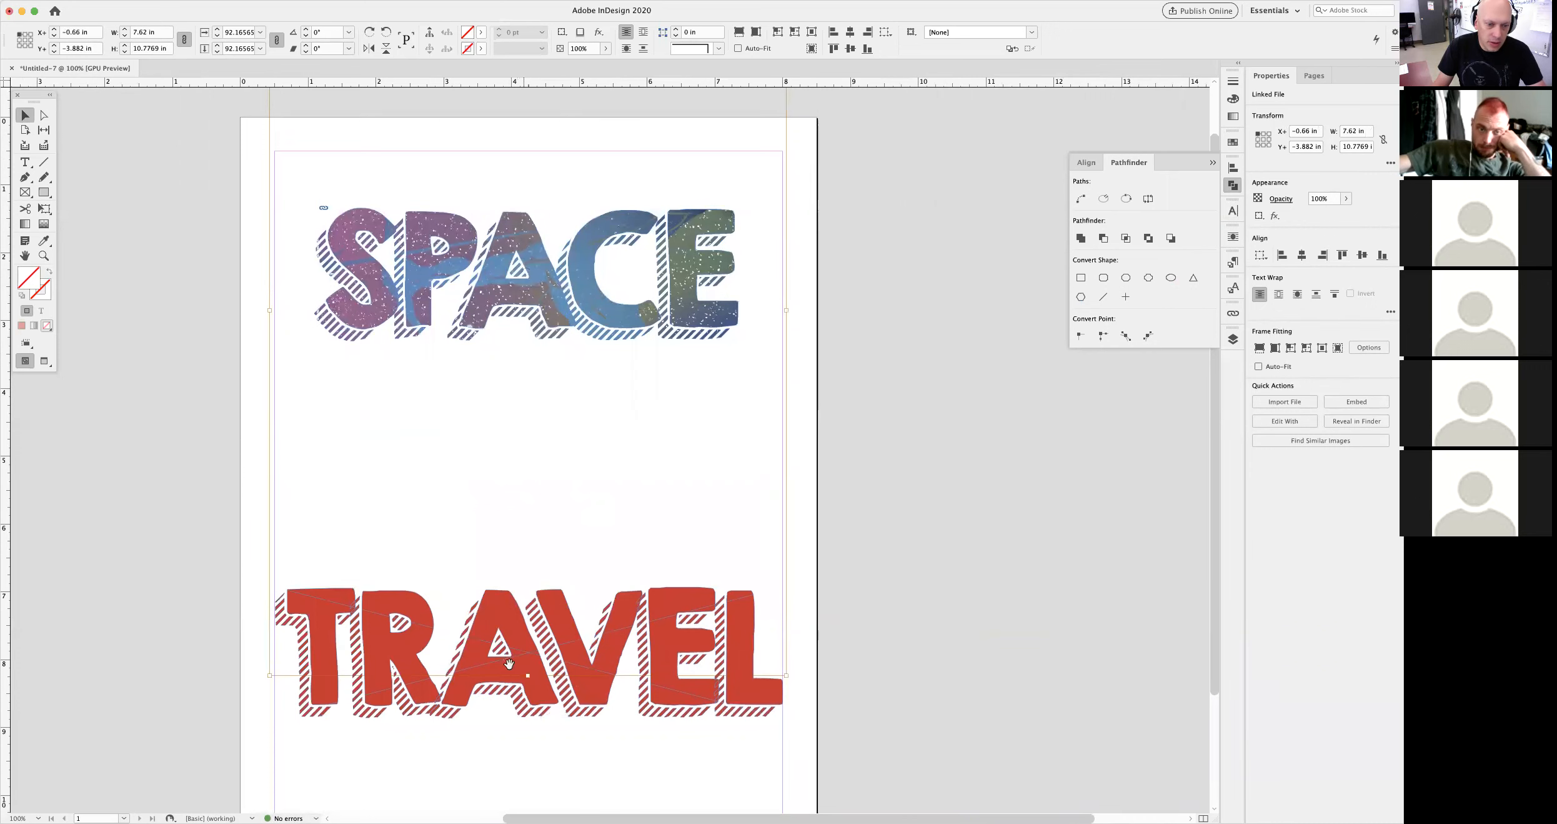
{"action": "left_click_drag", "start_coordinate": [521, 316], "coordinate": [520, 339]}
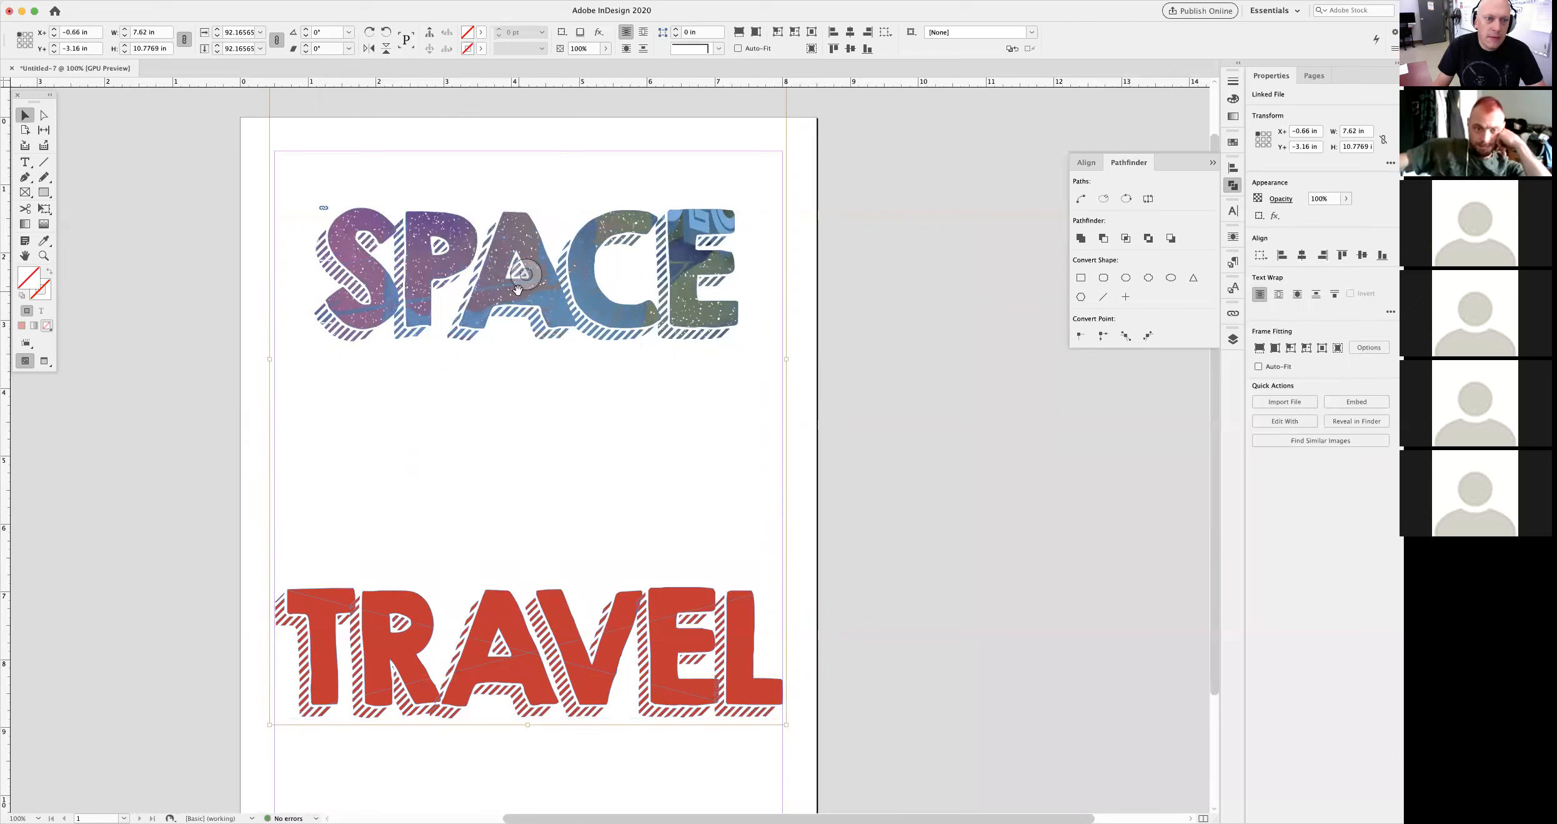
- Copy the artwork from inside SPACE and paste it into the TRAVEL outlines
{"action": "right_click", "coordinate": [521, 282]}
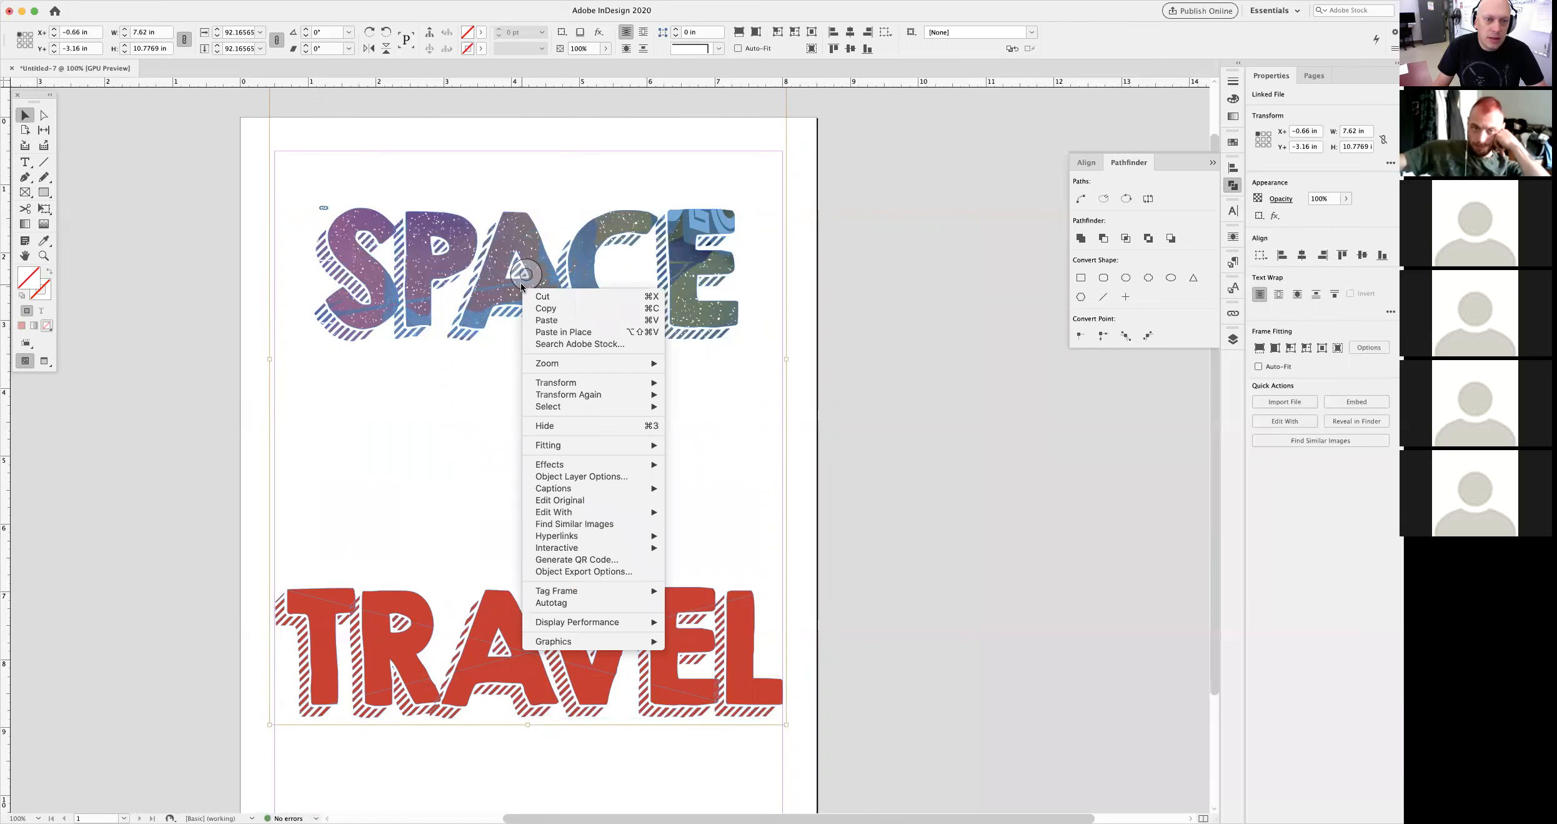
{"action": "left_click", "coordinate": [743, 623]}
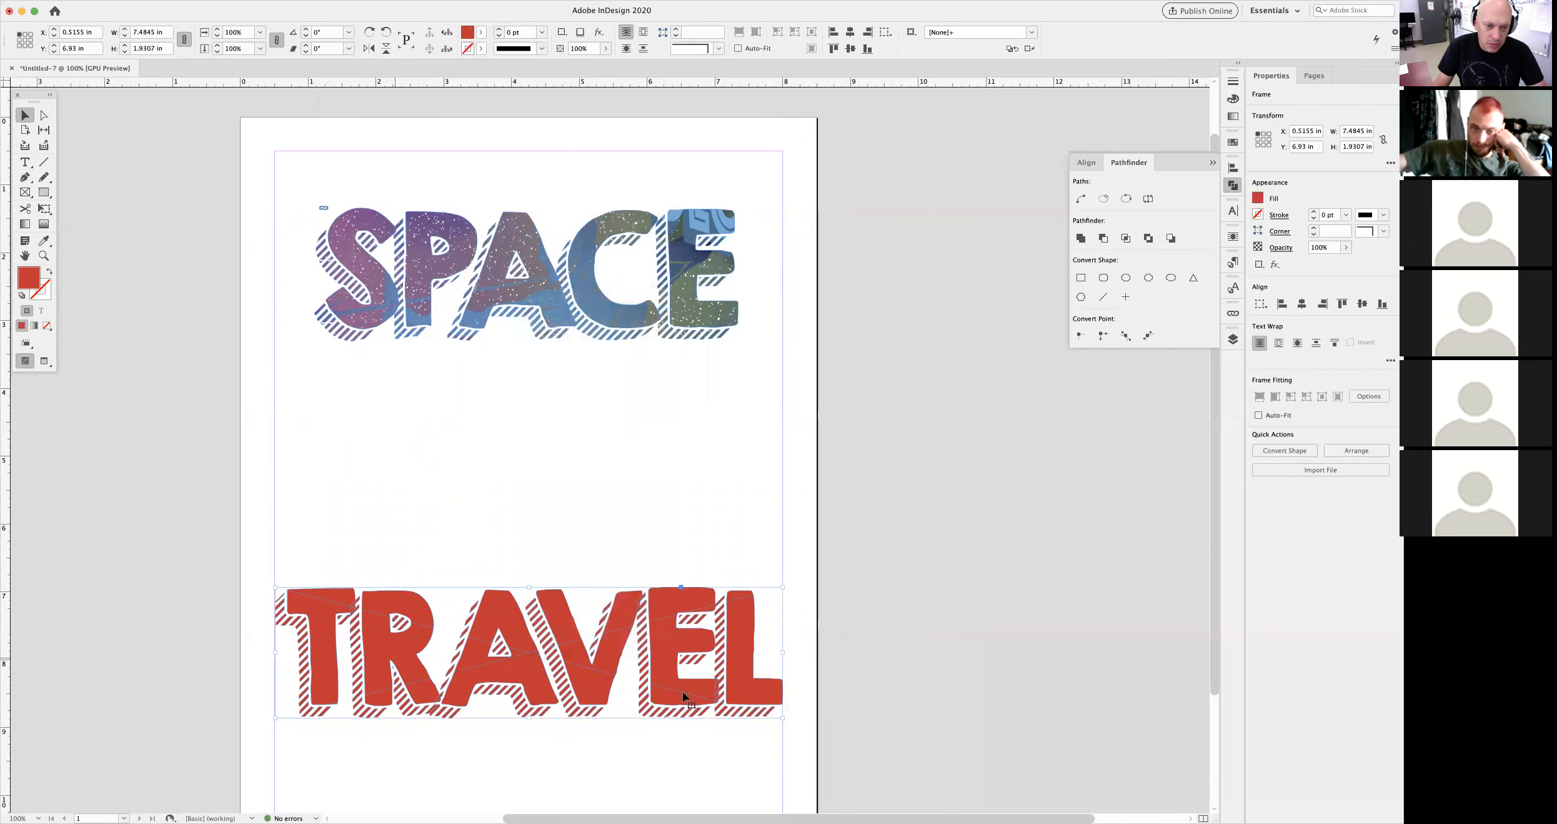
{"action": "right_click", "coordinate": [662, 637]}
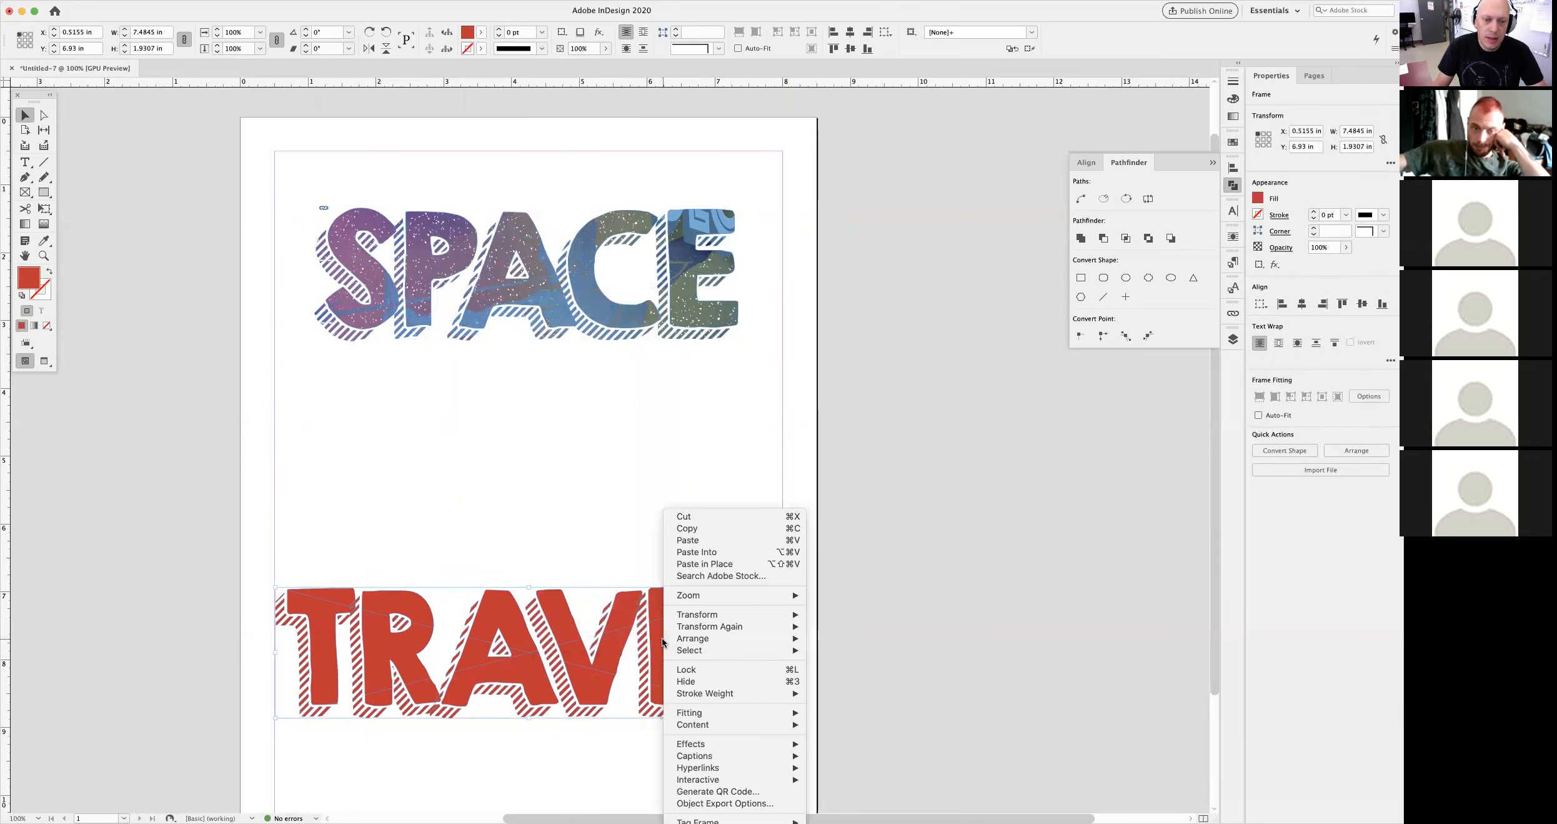
{"action": "left_click", "coordinate": [724, 552]}
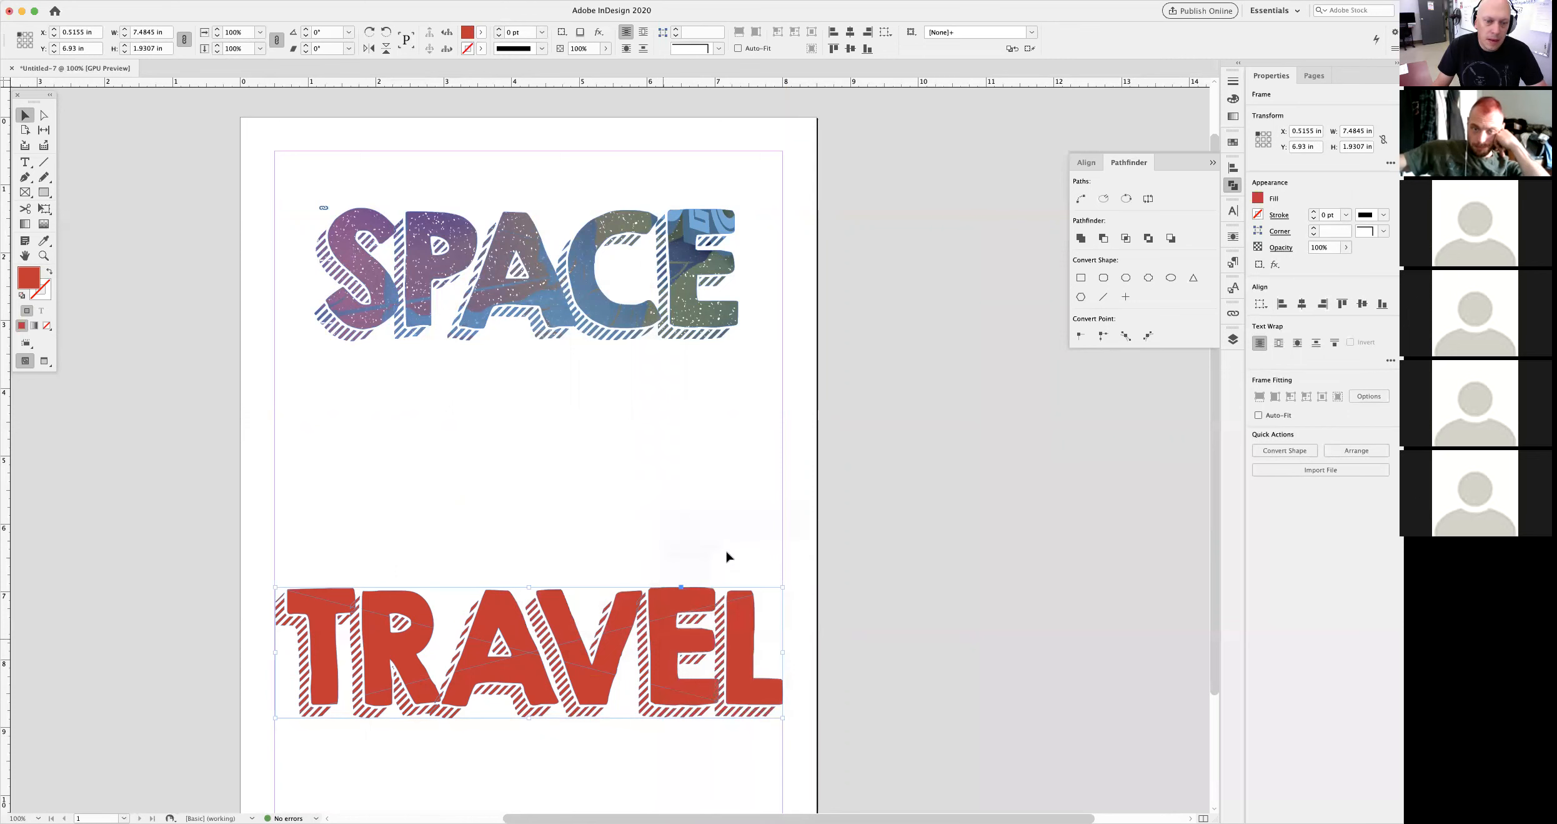
{"action": "left_click", "coordinate": [913, 542]}
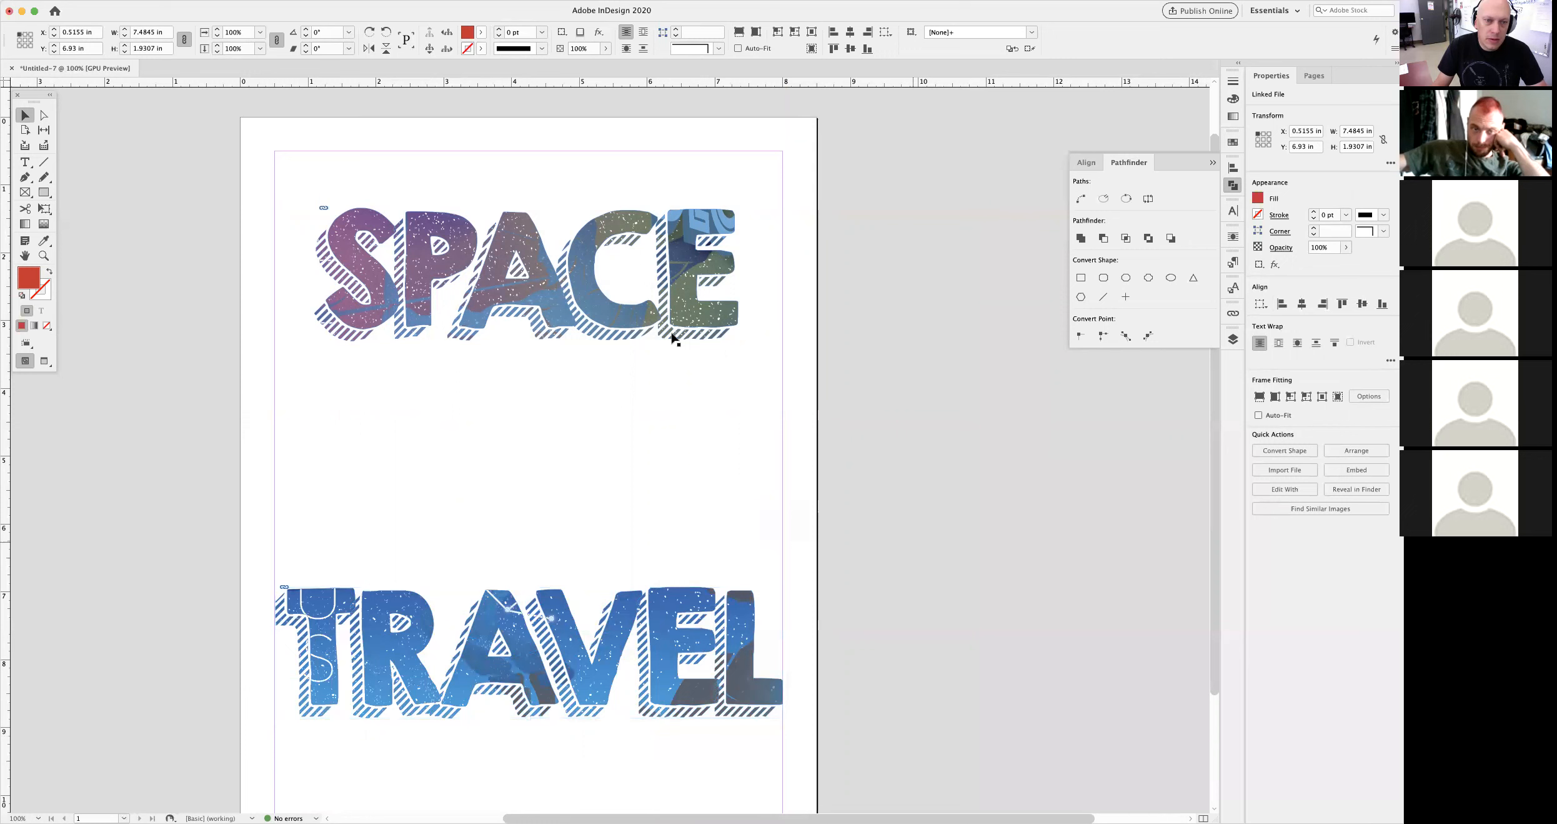
- Paste a copy of the full artwork in place on the page, with nothing selected
{"action": "left_click", "coordinate": [527, 275]}
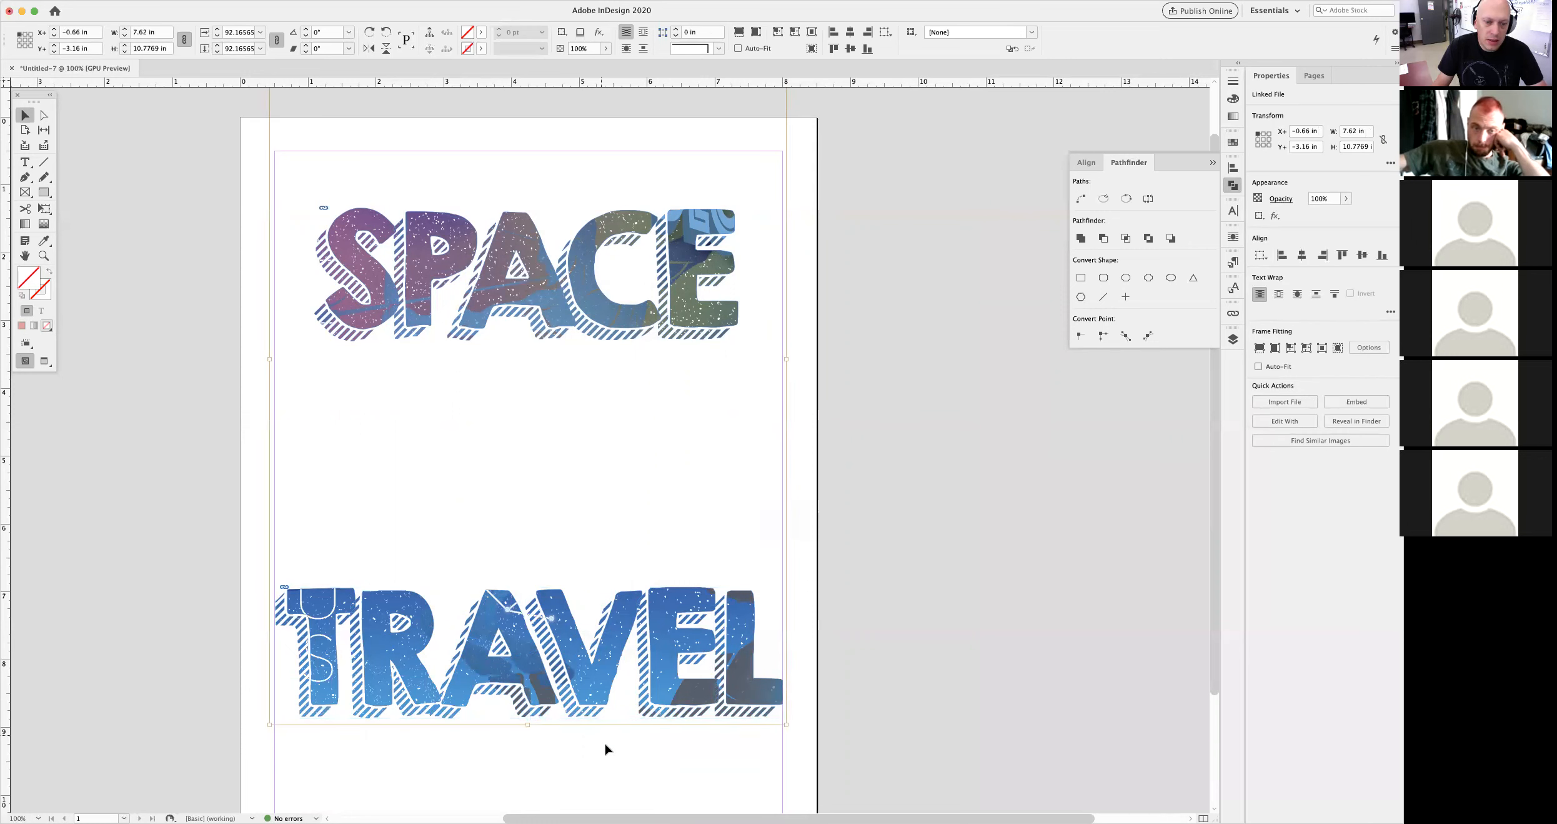
{"action": "left_click", "coordinate": [533, 653]}
{"action": "left_click", "coordinate": [527, 651]}
{"action": "left_click", "coordinate": [609, 758]}
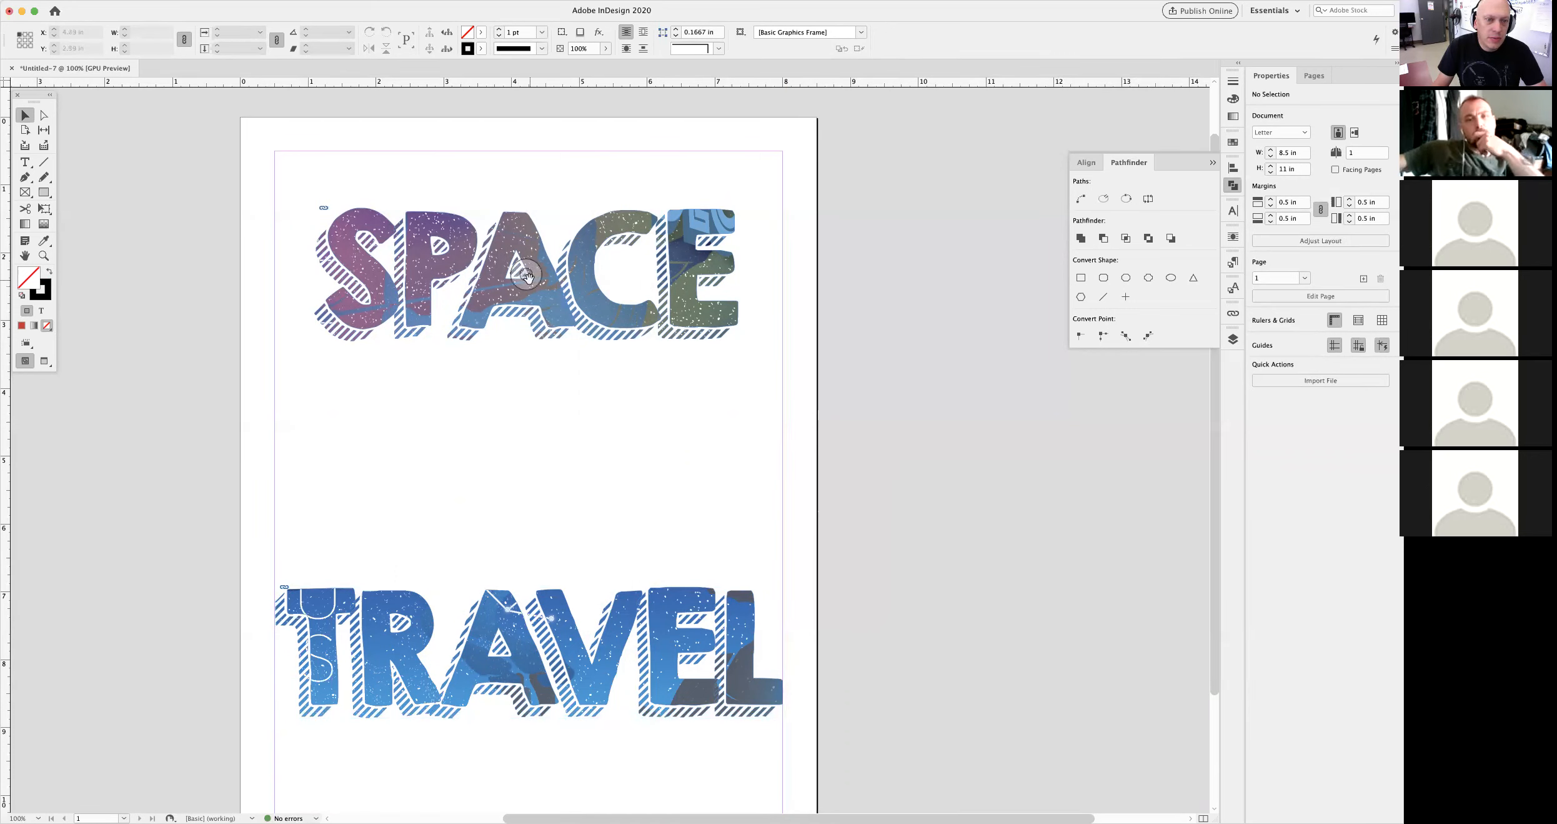
{"action": "right_click", "coordinate": [593, 431]}
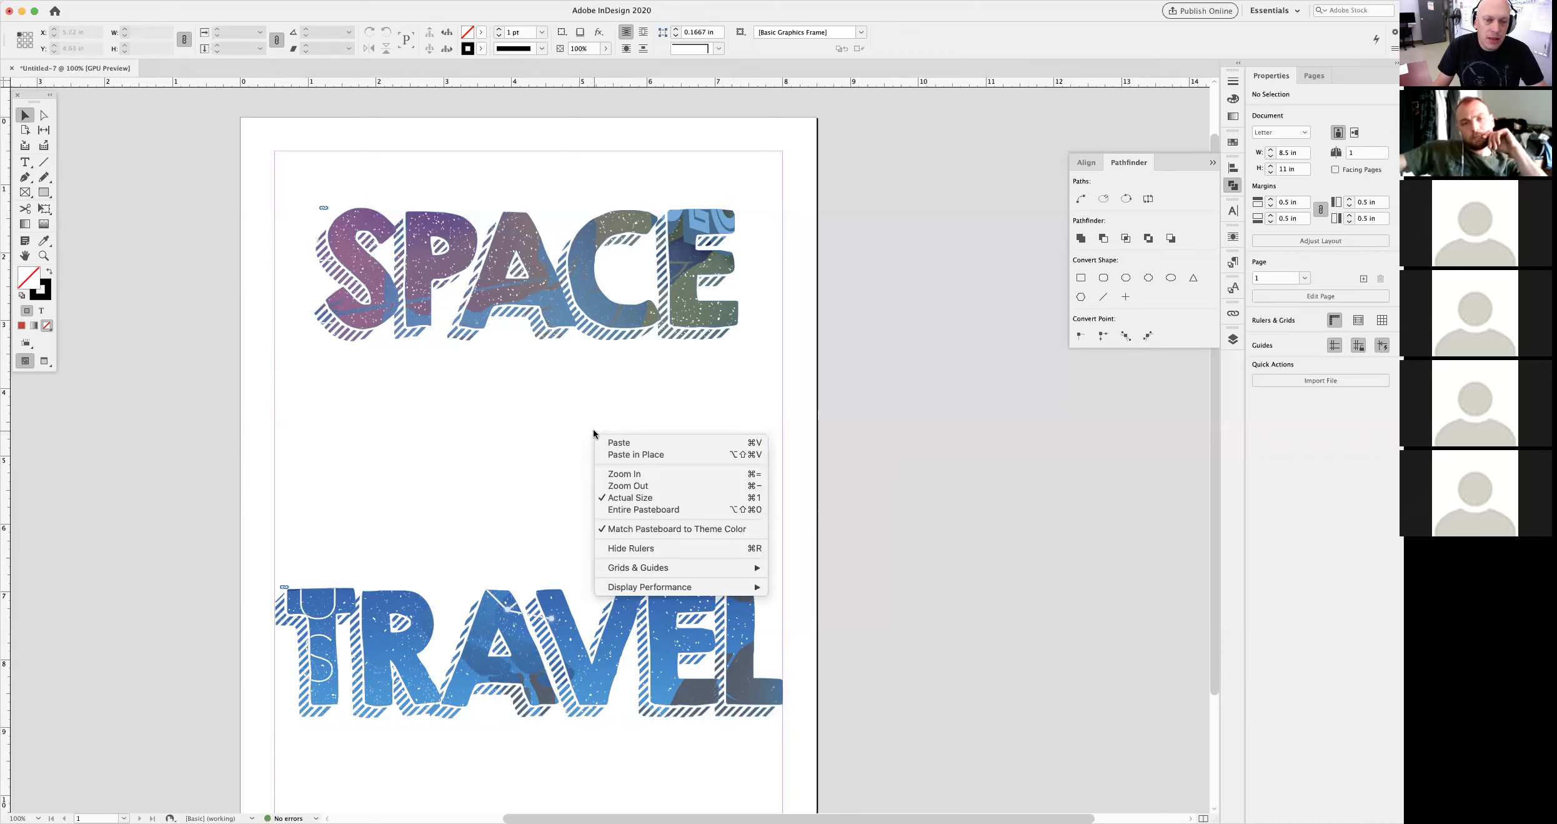
{"action": "left_click", "coordinate": [650, 455]}
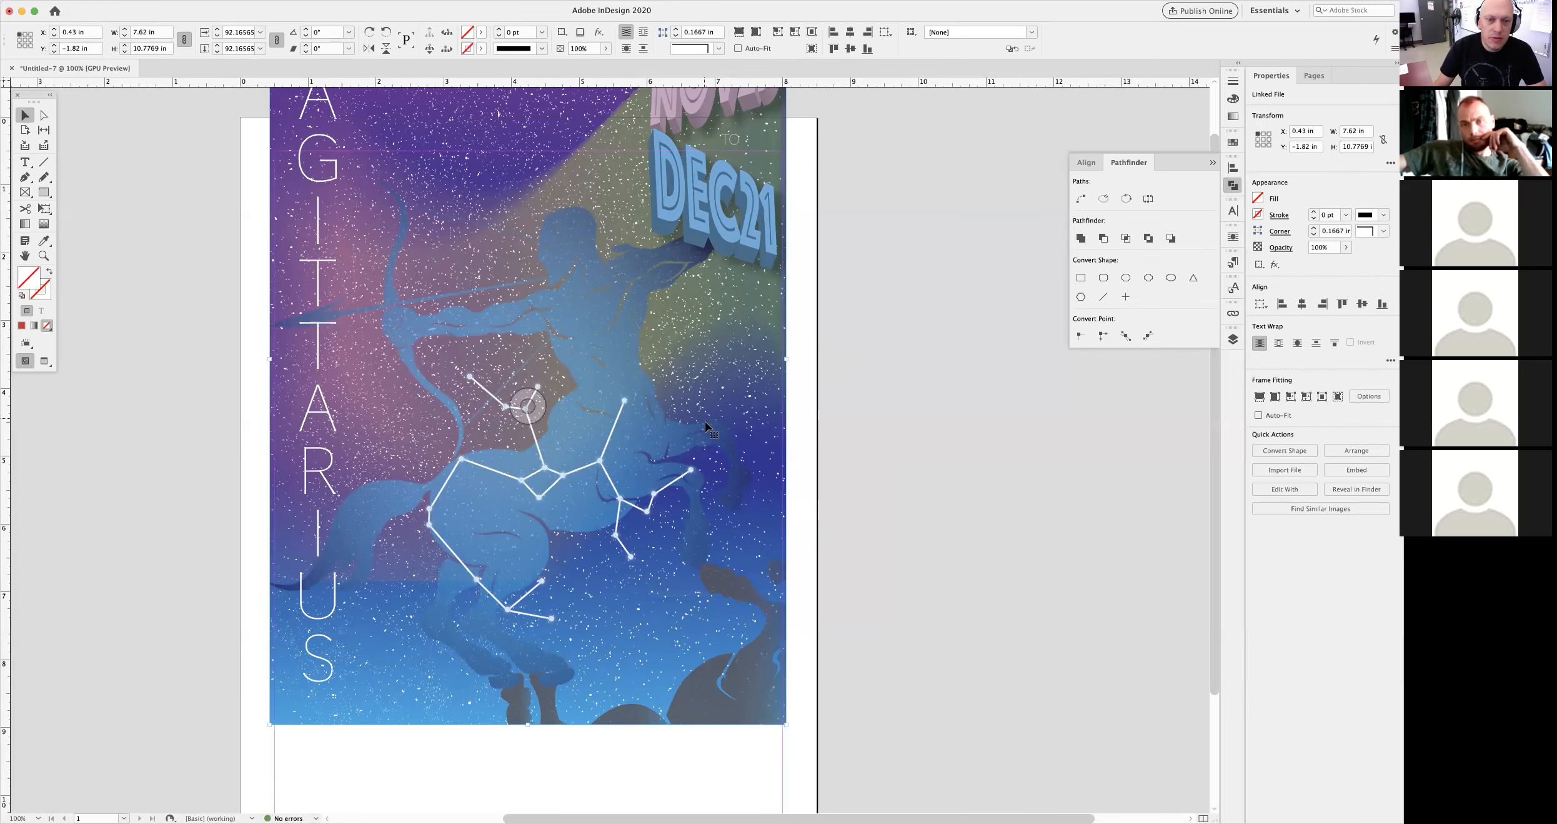
{"action": "left_click_drag", "start_coordinate": [604, 427], "coordinate": [913, 428]}
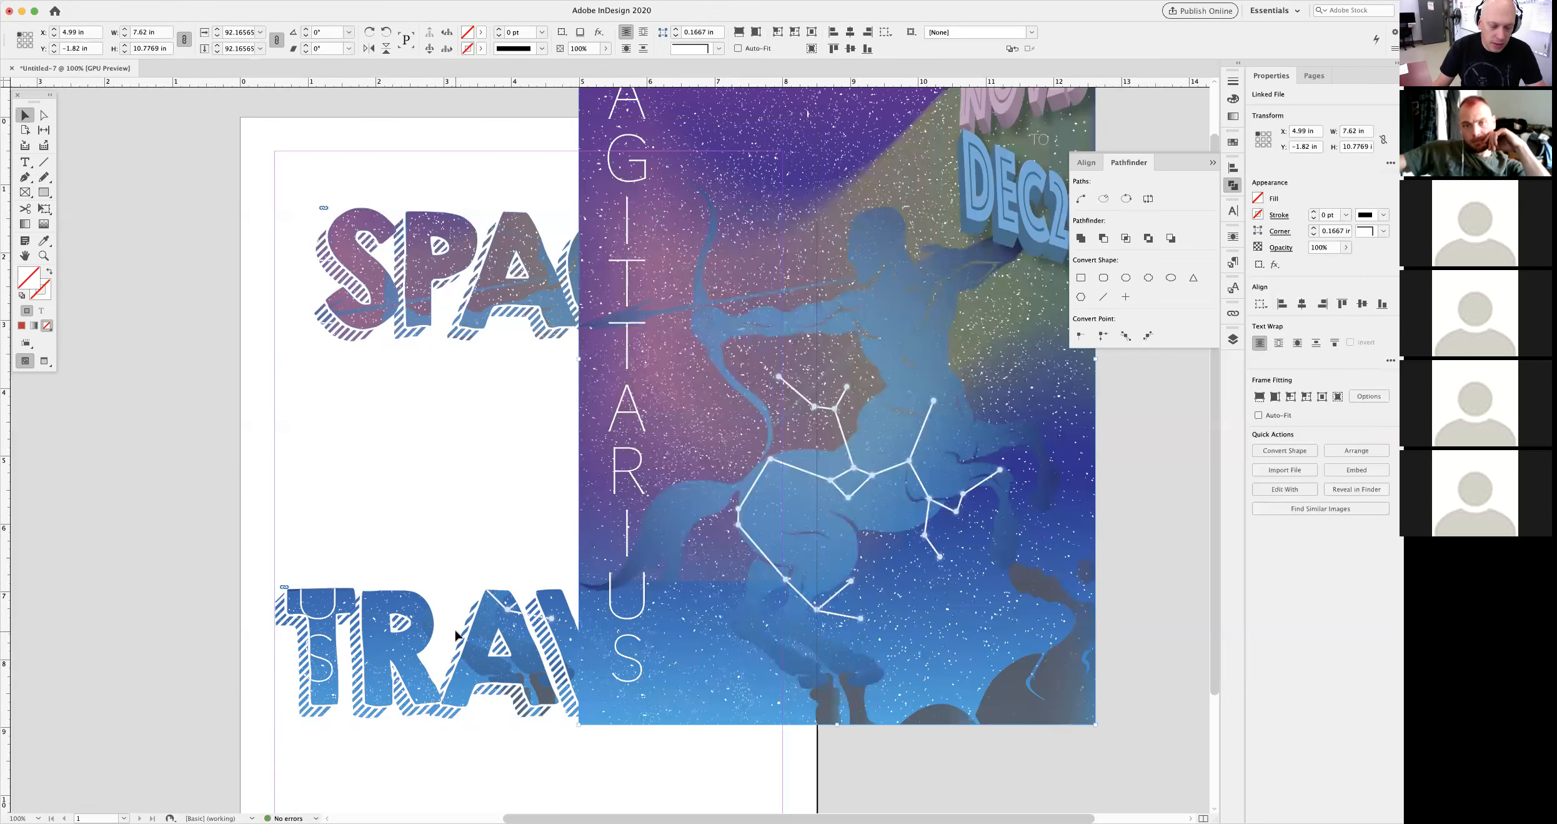
{"action": "key", "text": "super+z"}
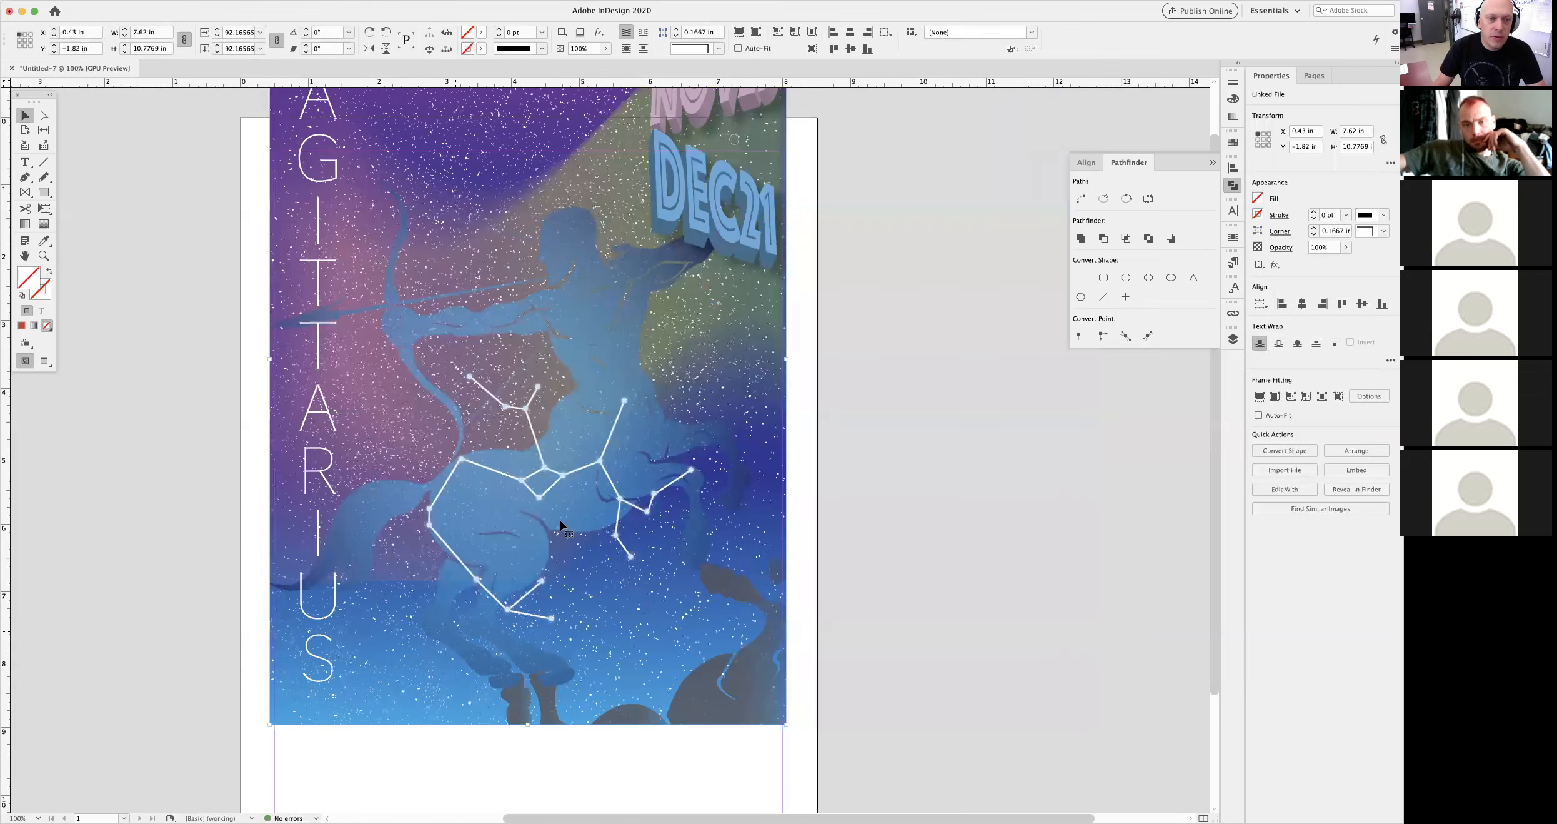
- Send the pasted full artwork behind the SPACE and TRAVEL lettering and deselect it
{"action": "right_click", "coordinate": [668, 425]}
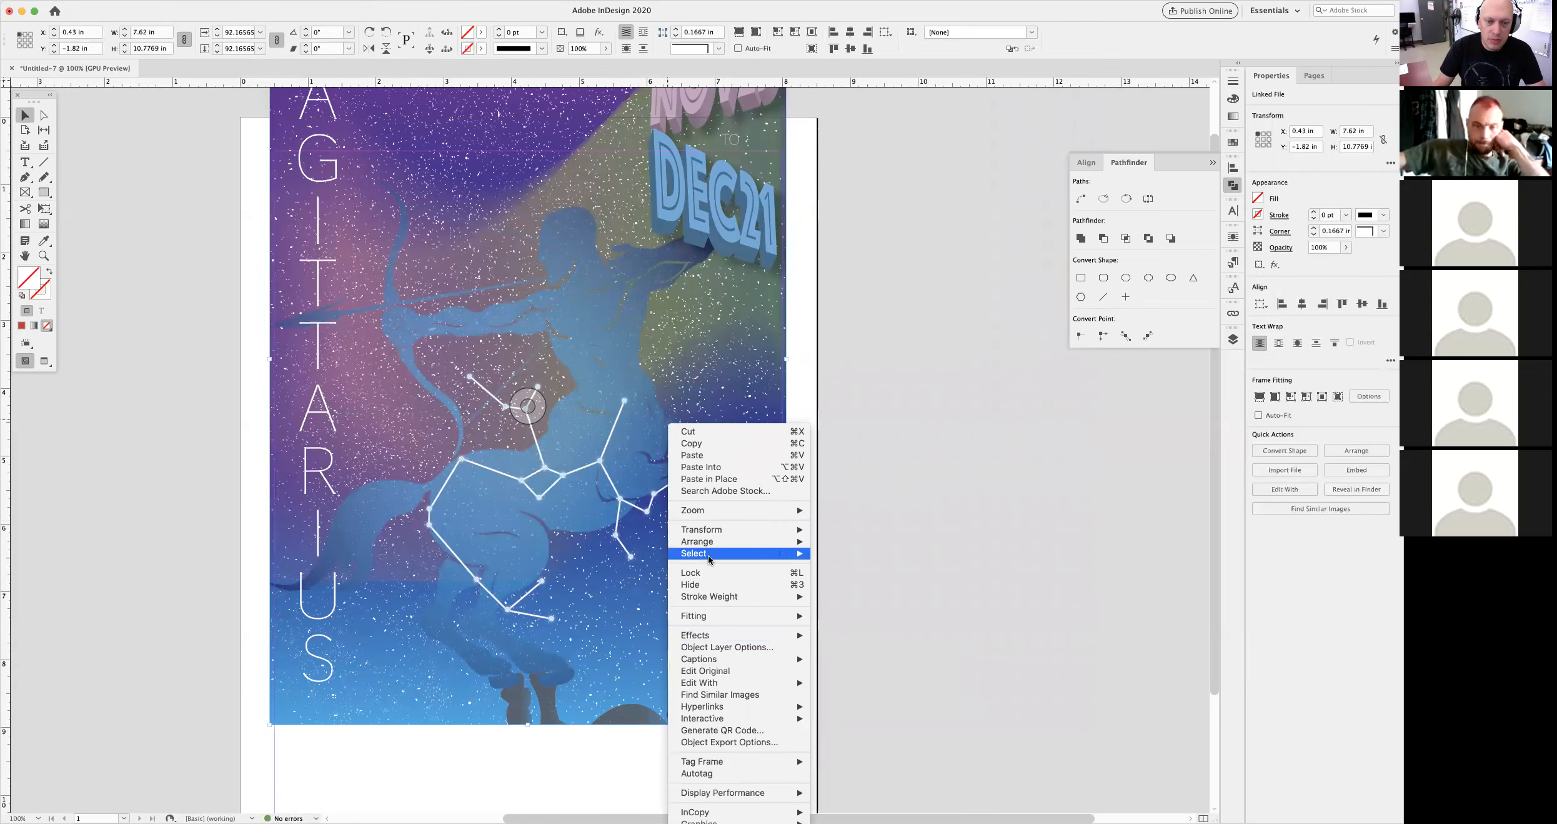
{"action": "mouse_move", "coordinate": [781, 542]}
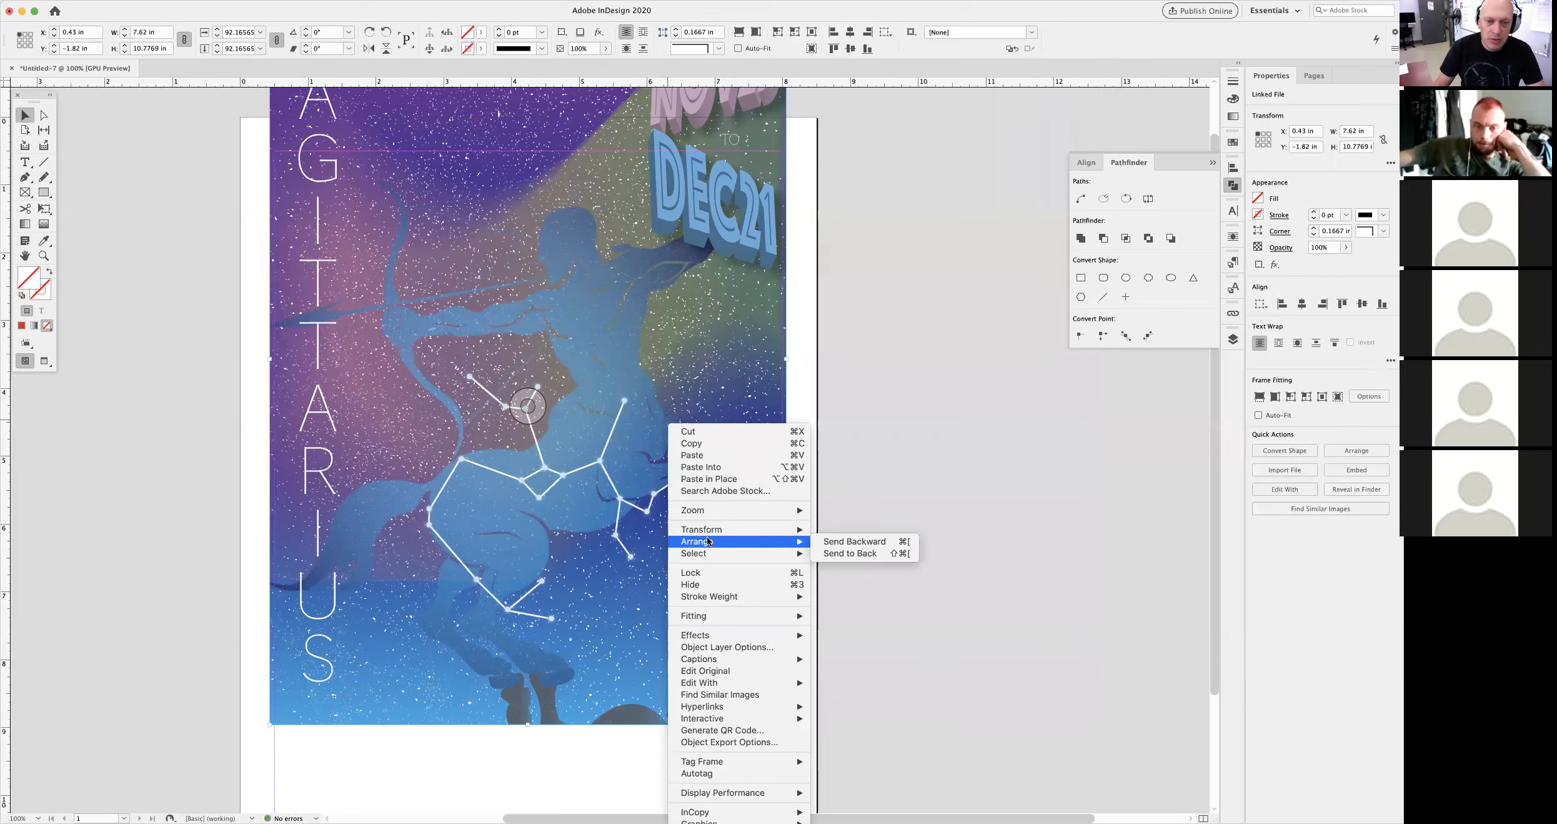
{"action": "left_click", "coordinate": [845, 541]}
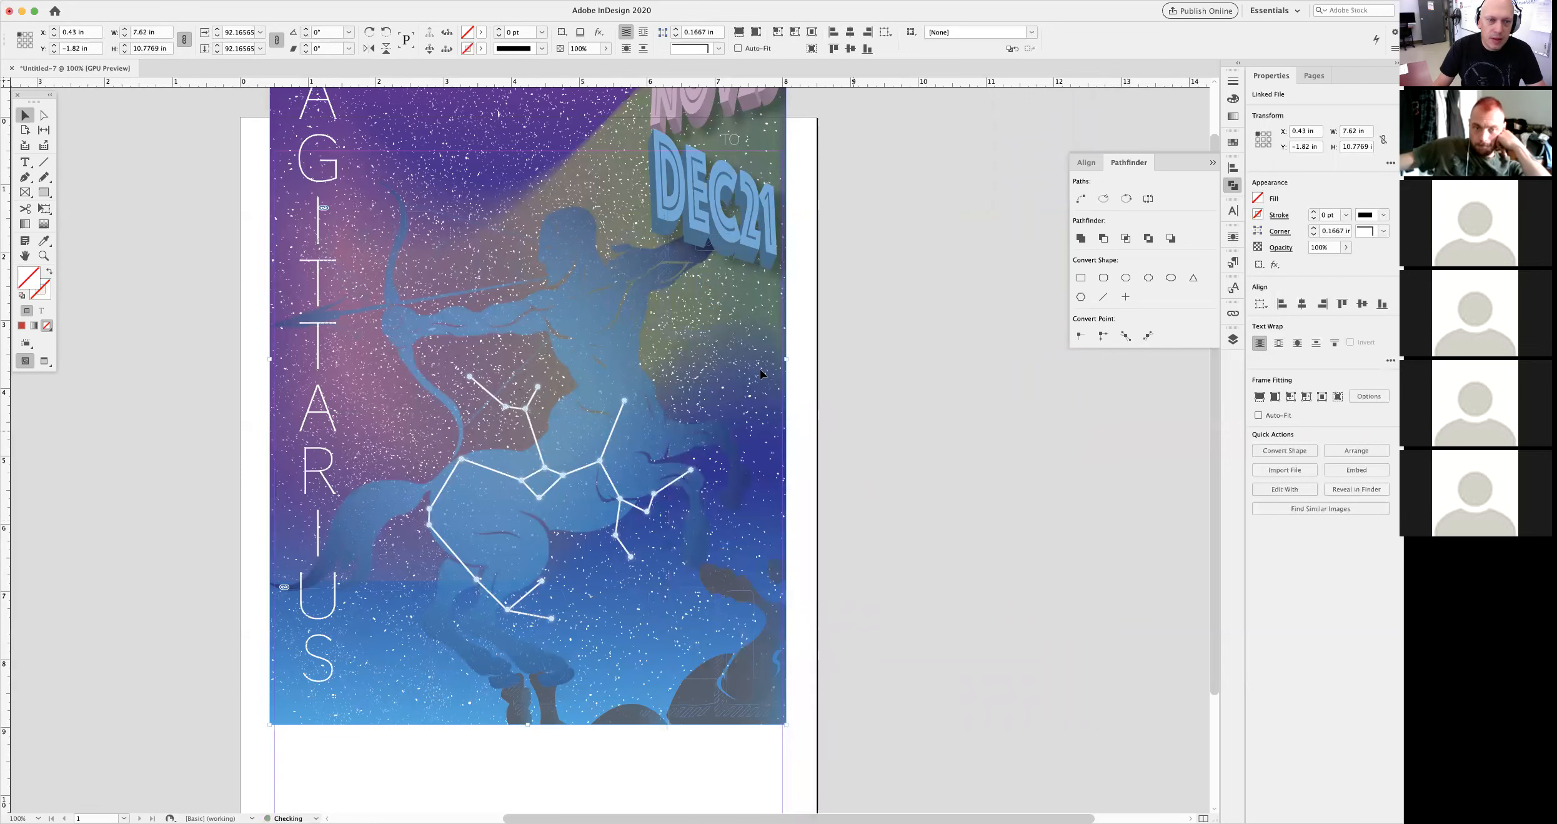
{"action": "key", "text": "super+shift+a"}
- Add a drop shadow at 50% opacity to both the SPACE and TRAVEL lettering
{"action": "left_click", "coordinate": [676, 288]}
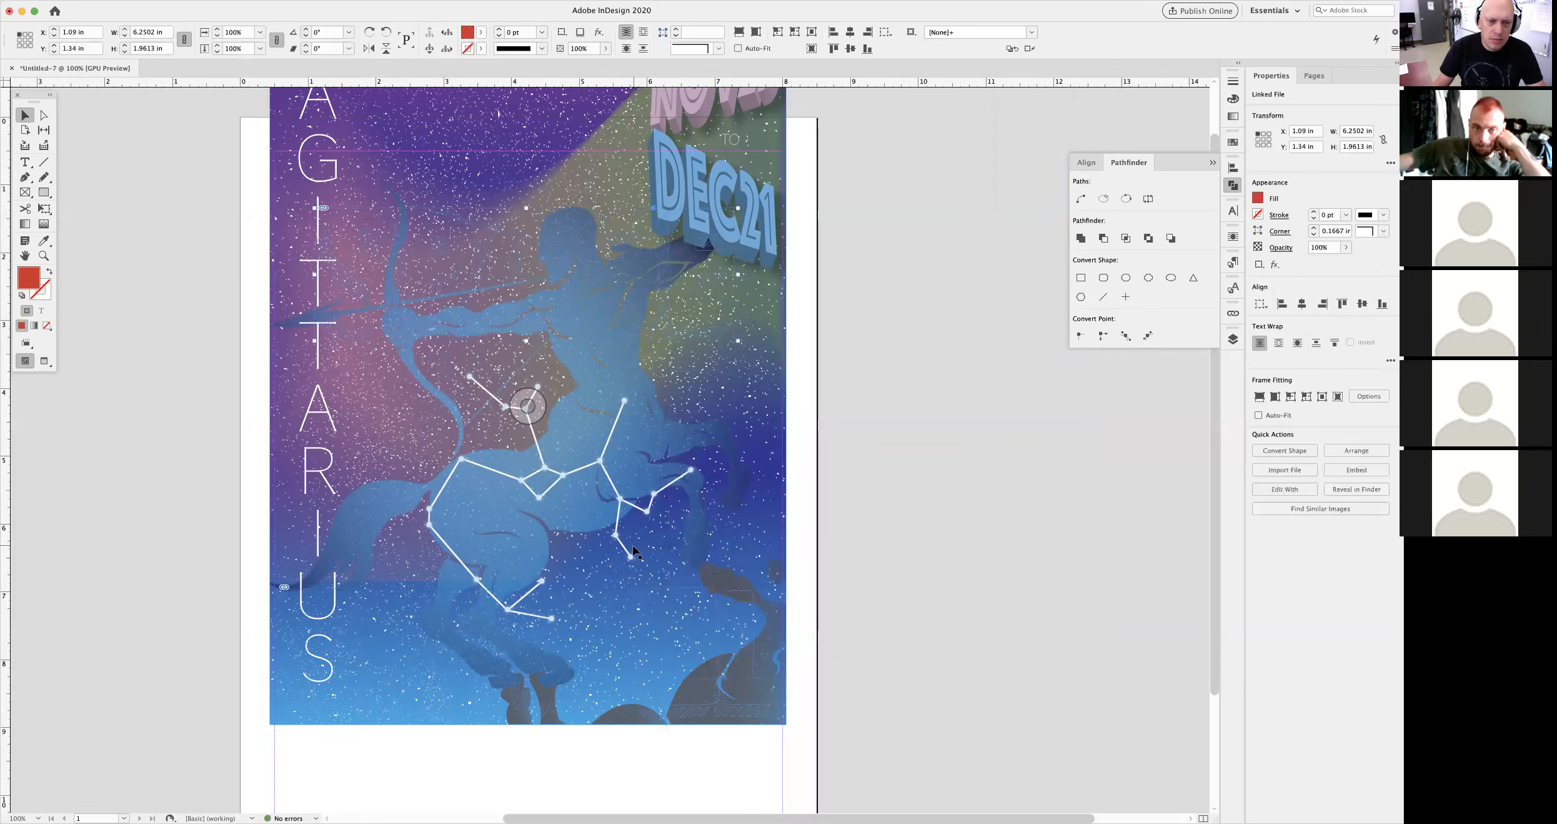
{"action": "left_click", "coordinate": [682, 644], "text": "shift"}
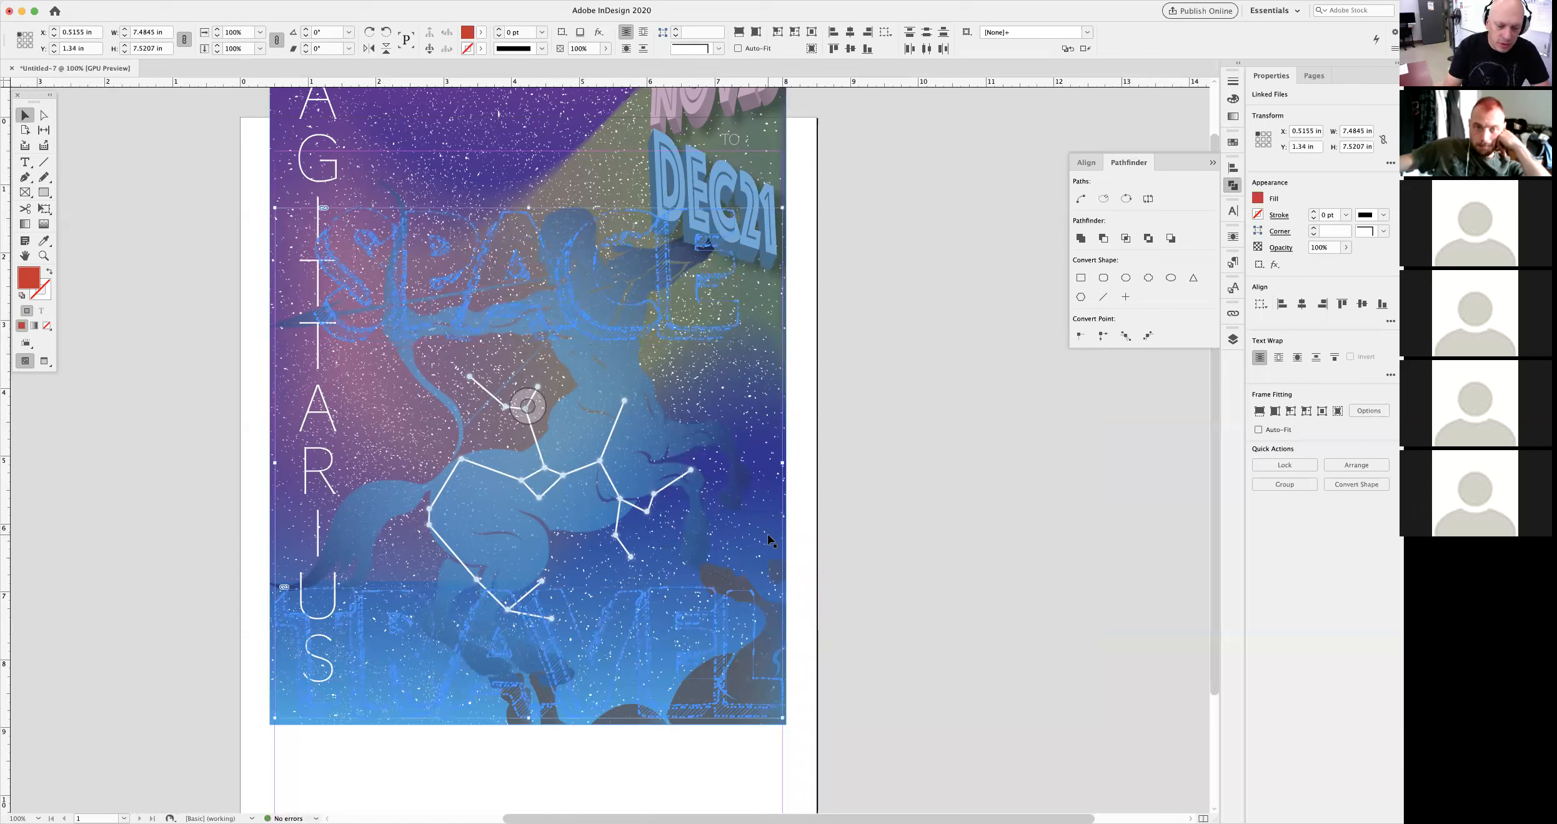
{"action": "right_click", "coordinate": [693, 313]}
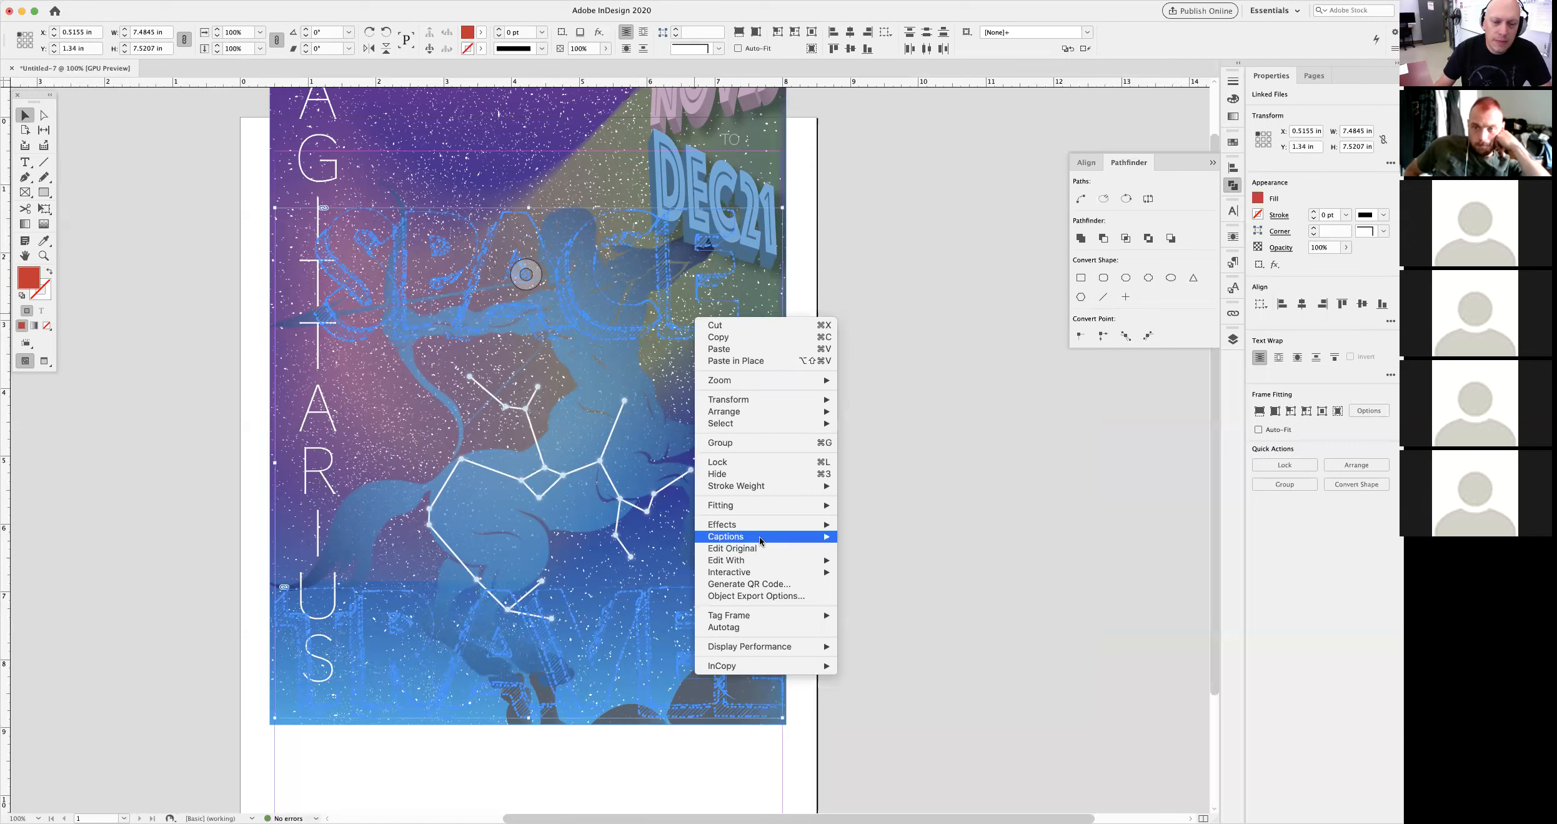
{"action": "mouse_move", "coordinate": [758, 528]}
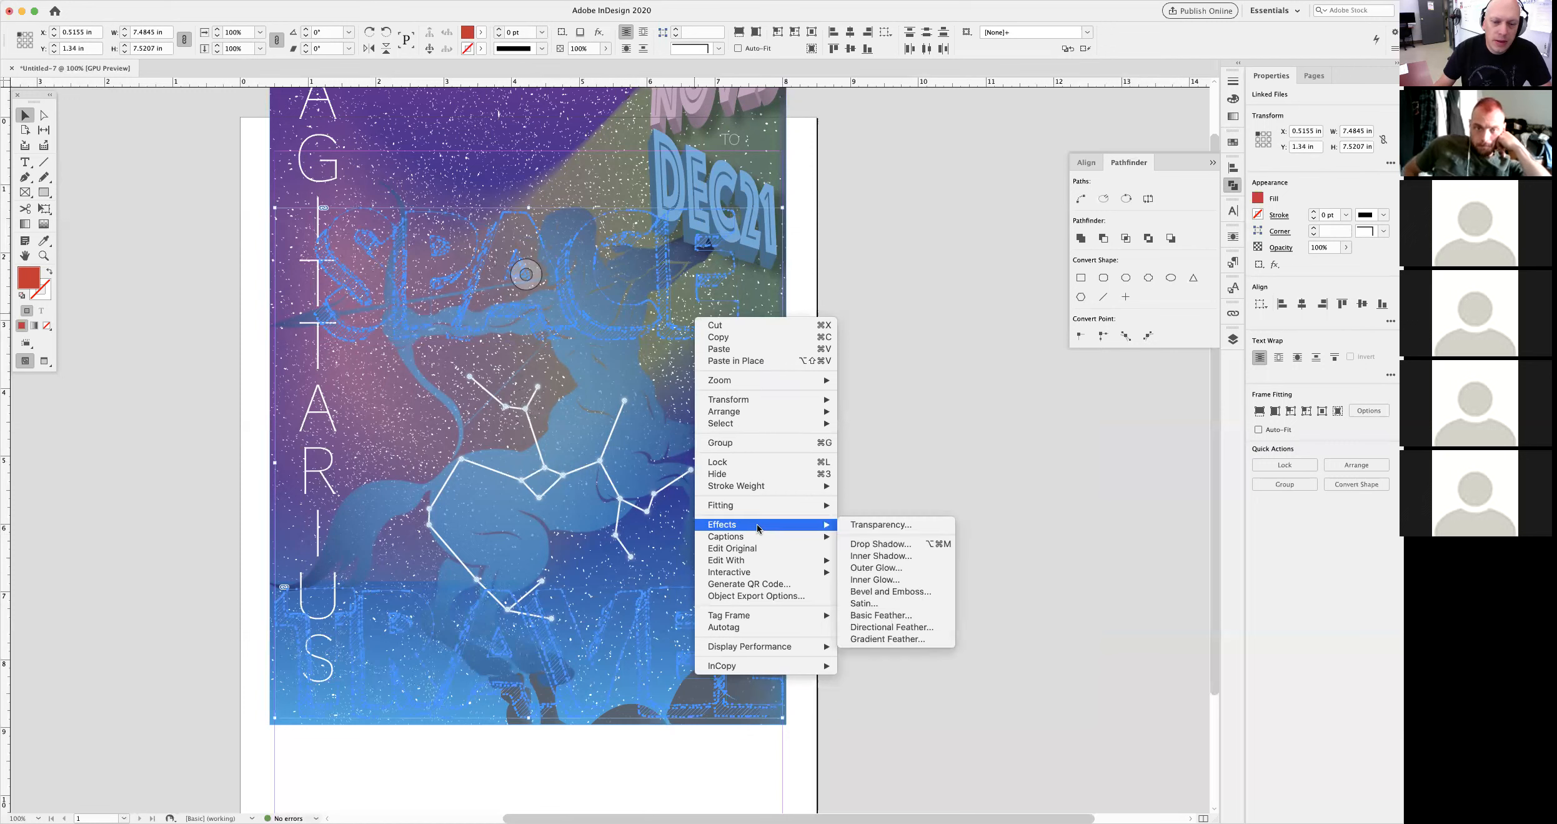
{"action": "left_click", "coordinate": [892, 545]}
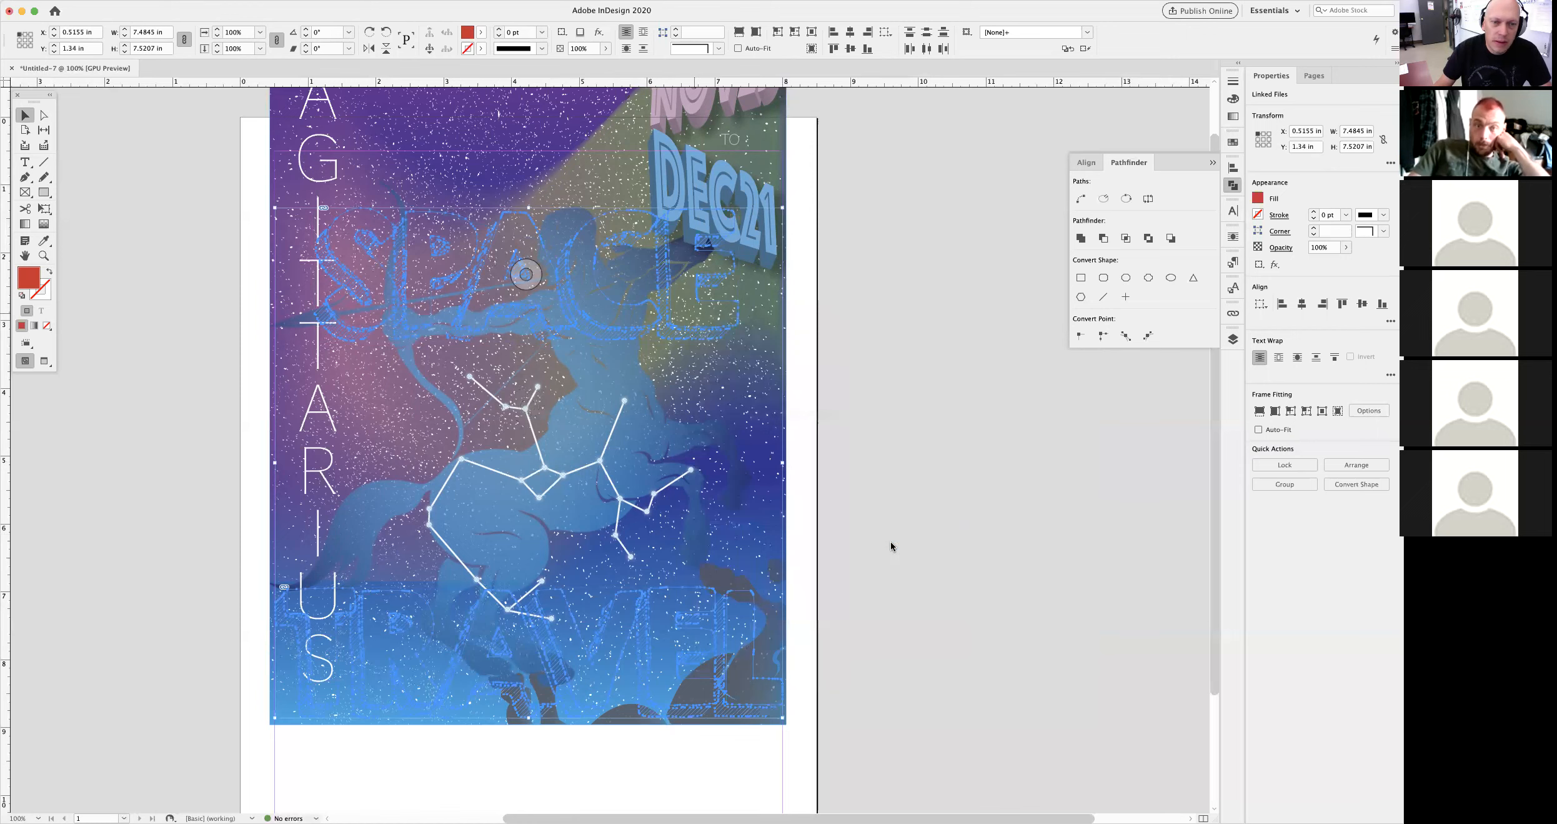
{"action": "left_click_drag", "start_coordinate": [369, 462], "coordinate": [1047, 355]}
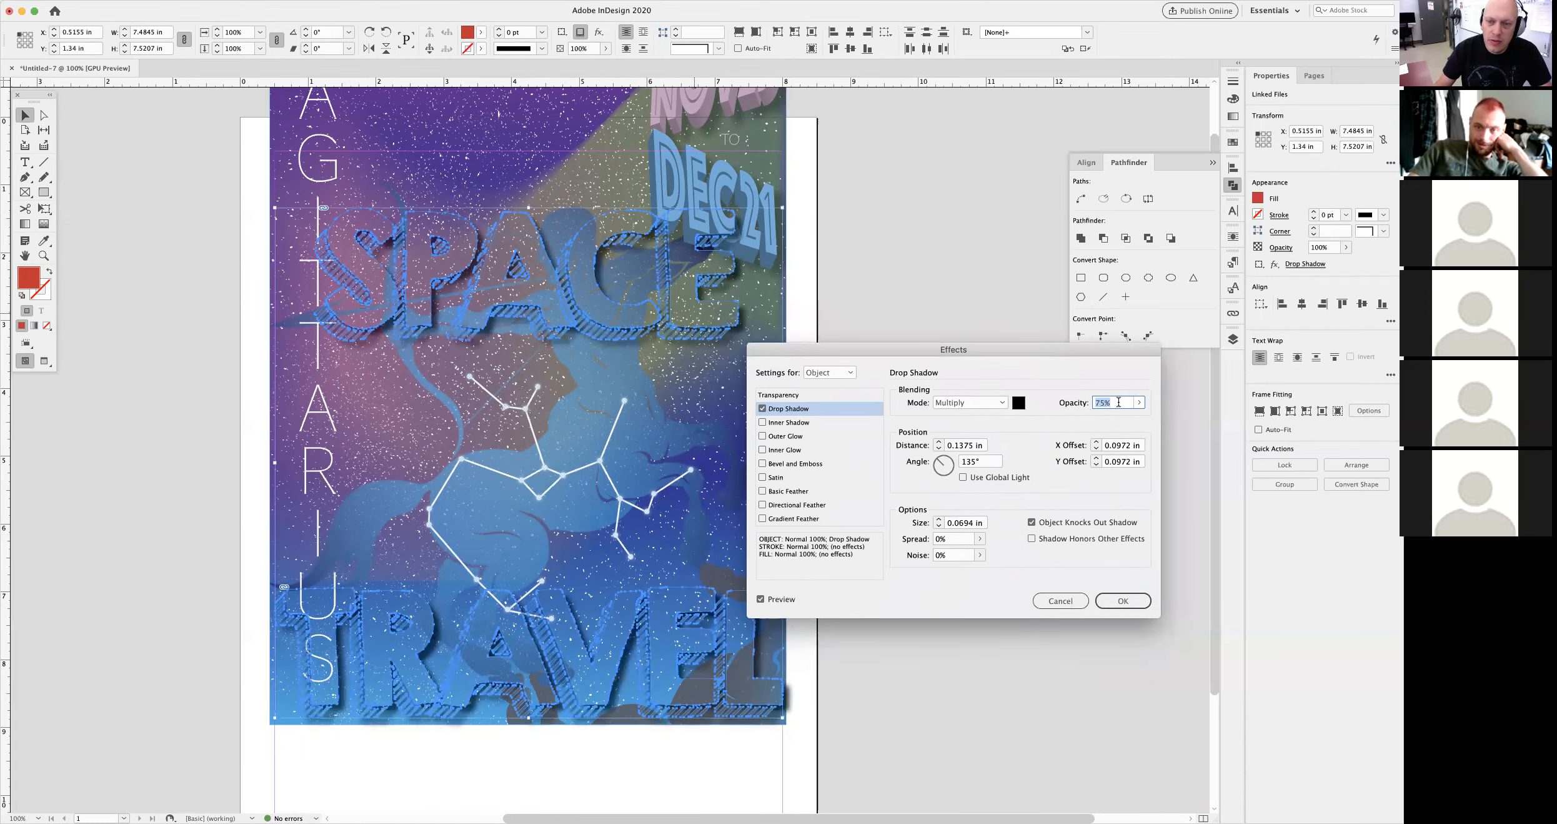
{"action": "type", "text": "50"}
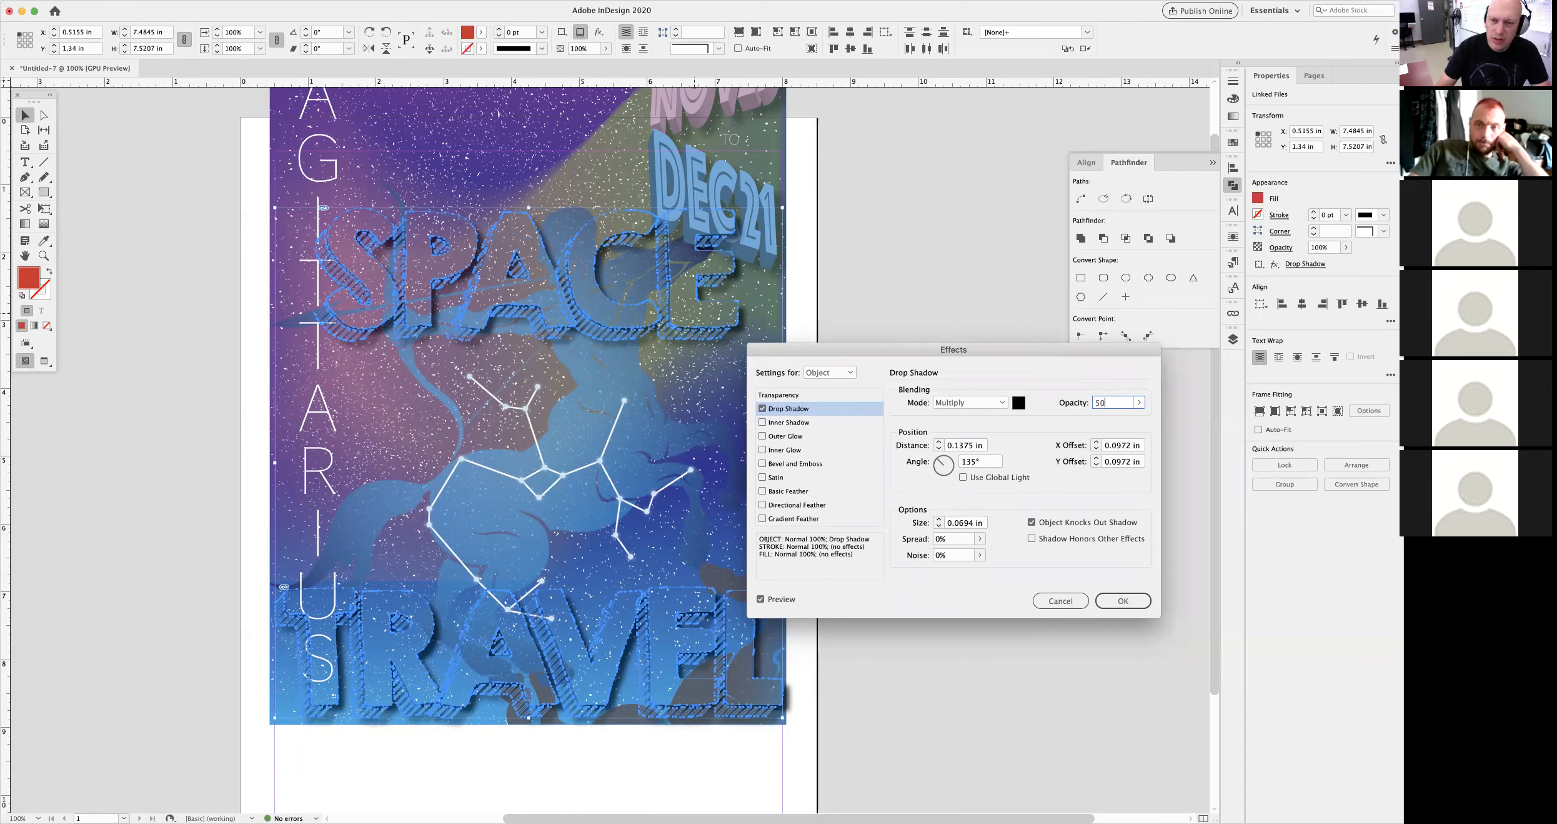
{"action": "key", "text": "Tab"}
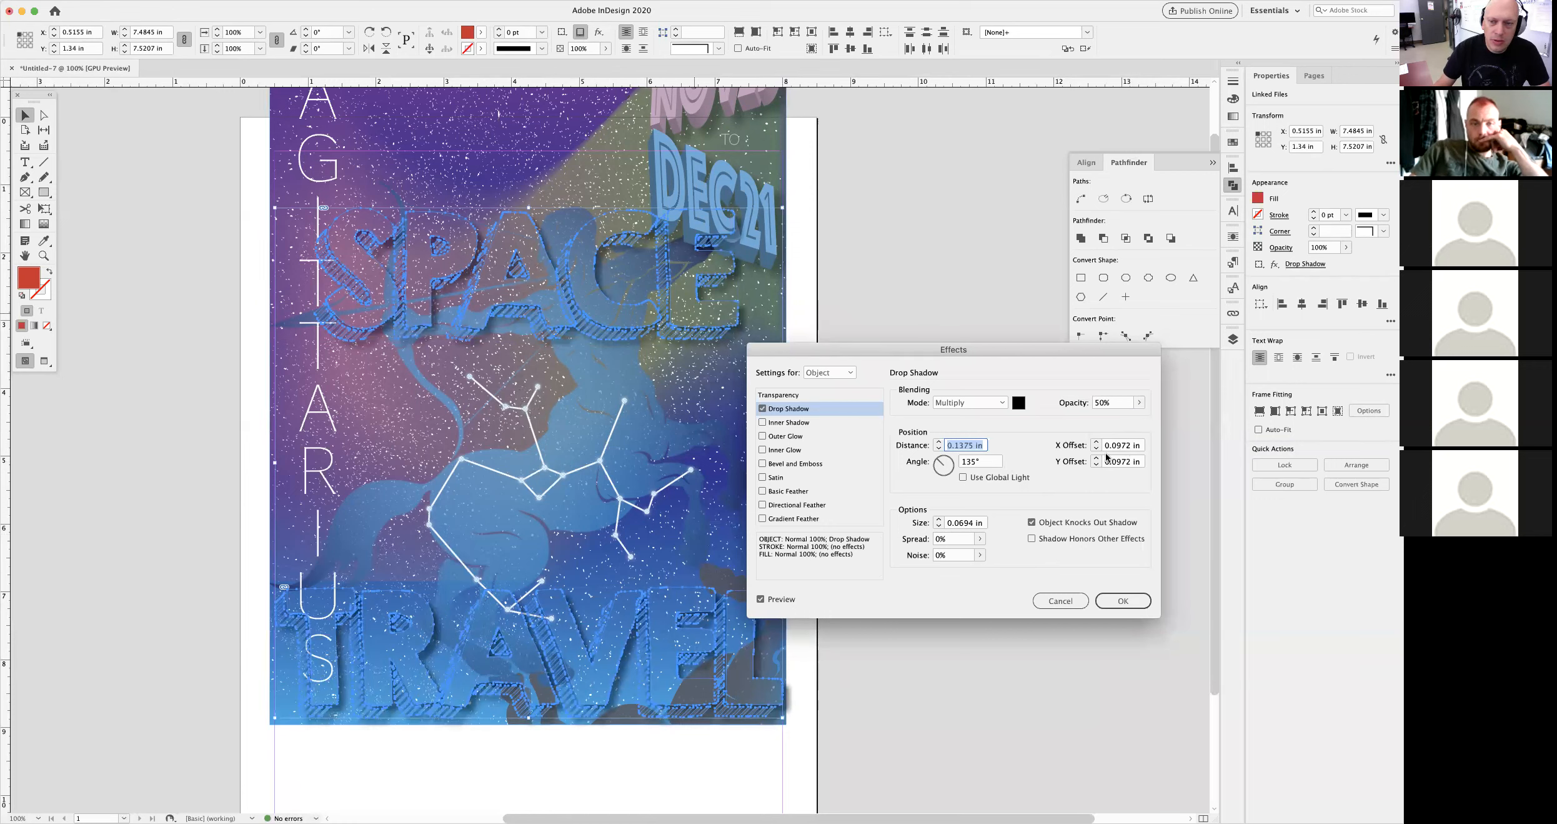
- Try larger X offsets for the lettering's drop shadow, up to 0.3125 in
{"action": "left_click", "coordinate": [1098, 442]}
{"action": "left_click", "coordinate": [1098, 442]}
{"action": "left_click", "coordinate": [1098, 442]}
{"action": "left_click", "coordinate": [1096, 442]}
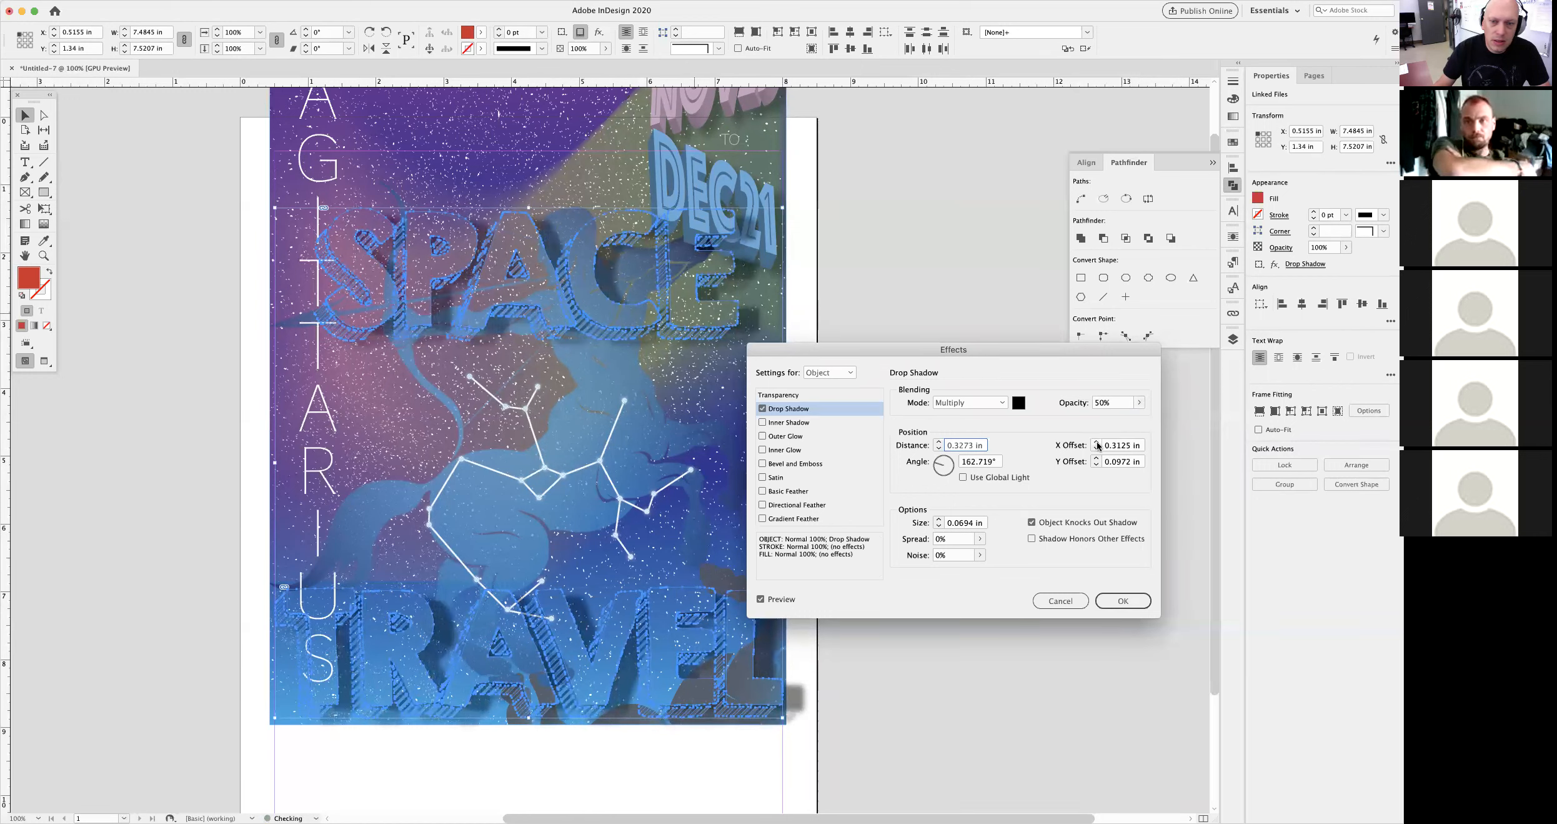
{"action": "left_click", "coordinate": [1098, 448]}
{"action": "left_click", "coordinate": [1098, 448]}
- Set the drop shadow's X and Y offsets to 0 in
{"action": "type", "text": "0"}
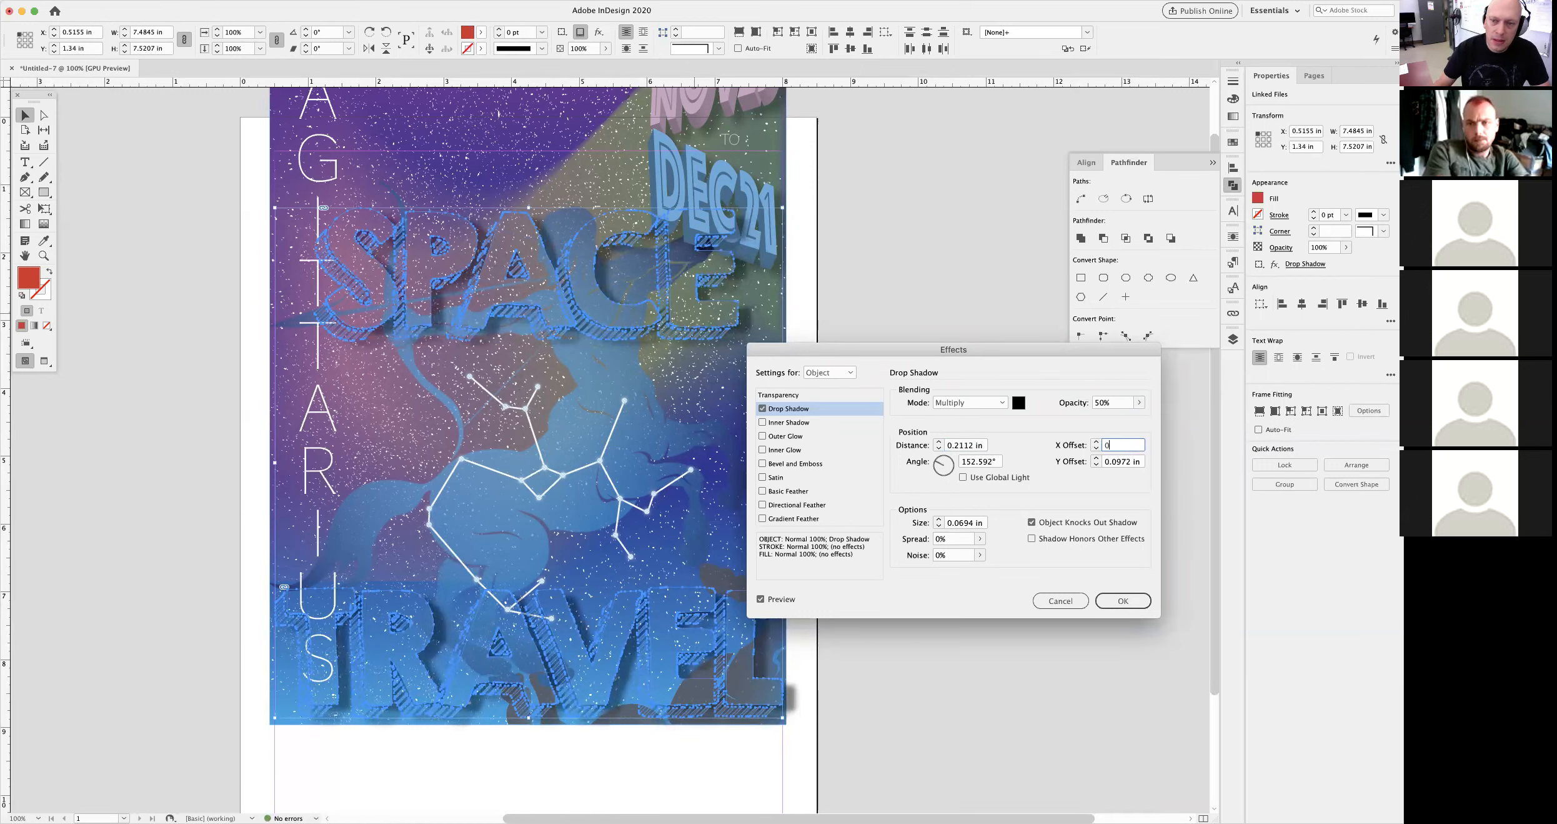
{"action": "key", "text": "Tab"}
{"action": "type", "text": "0"}
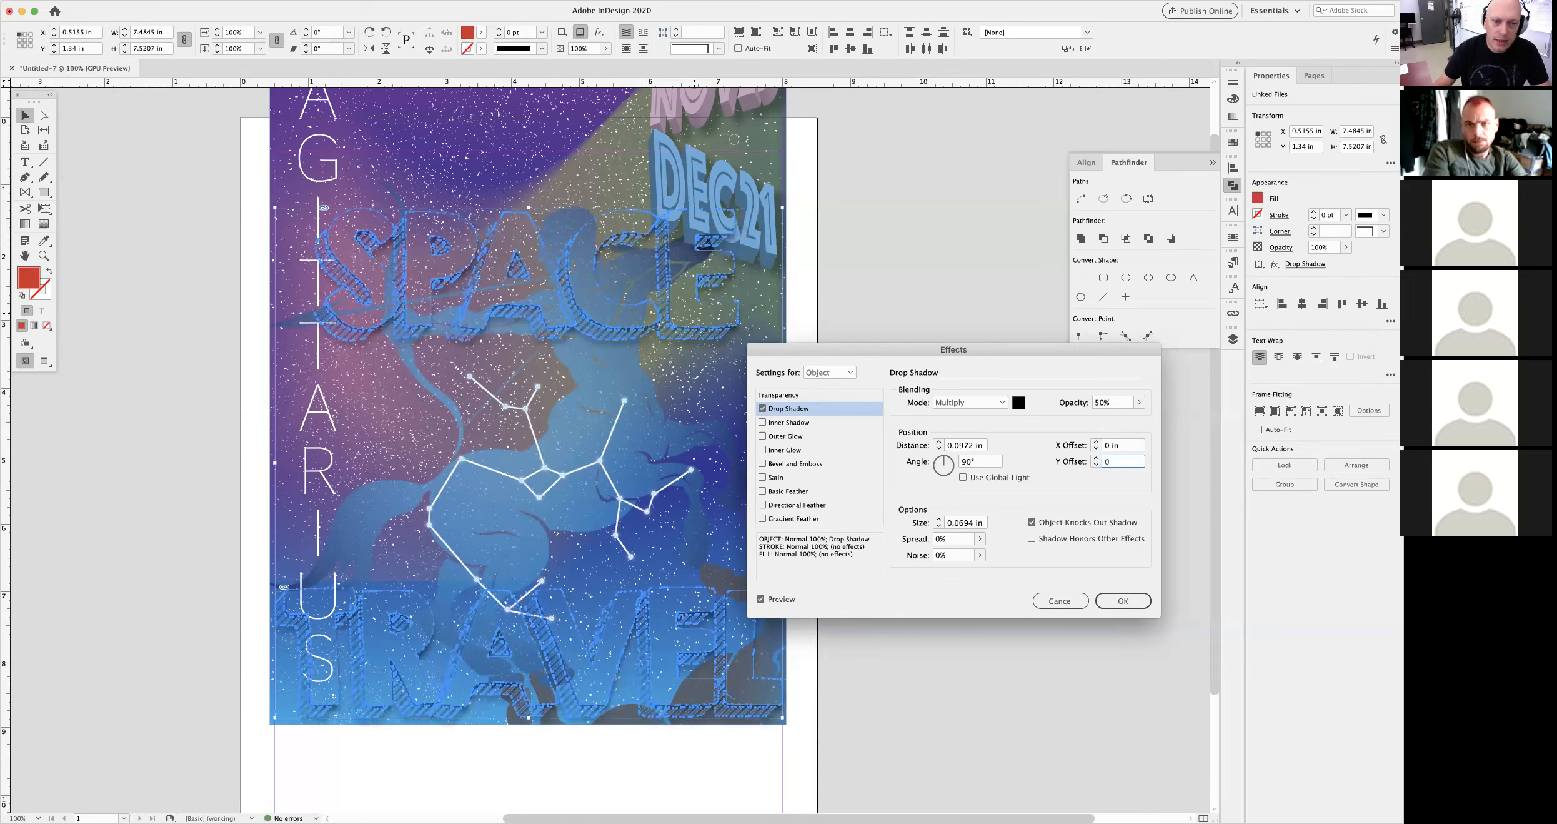
{"action": "key", "text": "Tab"}
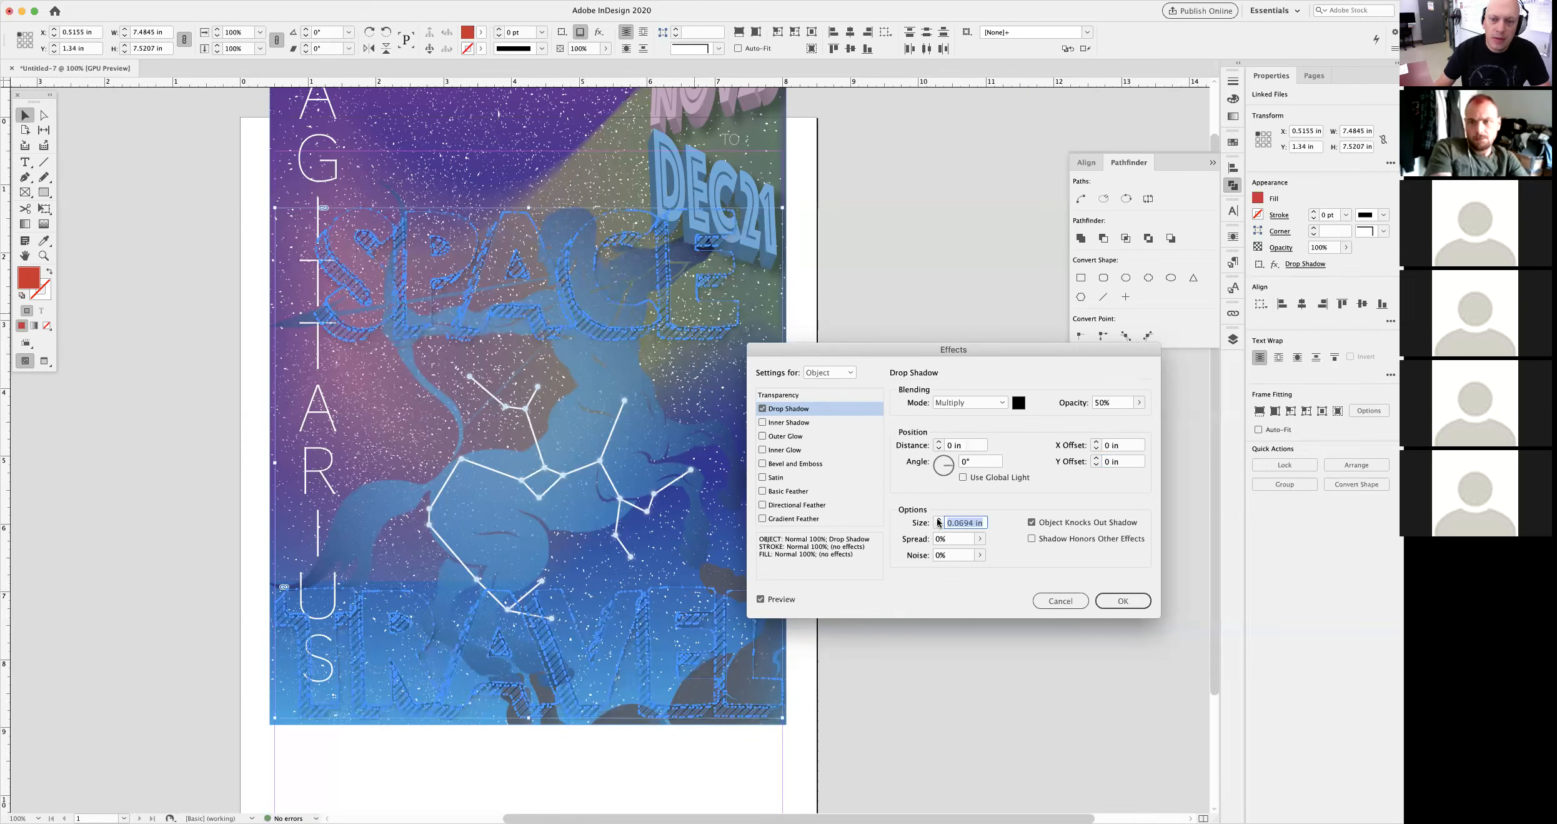
- Set the drop shadow's size to 0.1875 in and its spread to 30%, and apply the effect
{"action": "type", "text": "0.1875 in"}
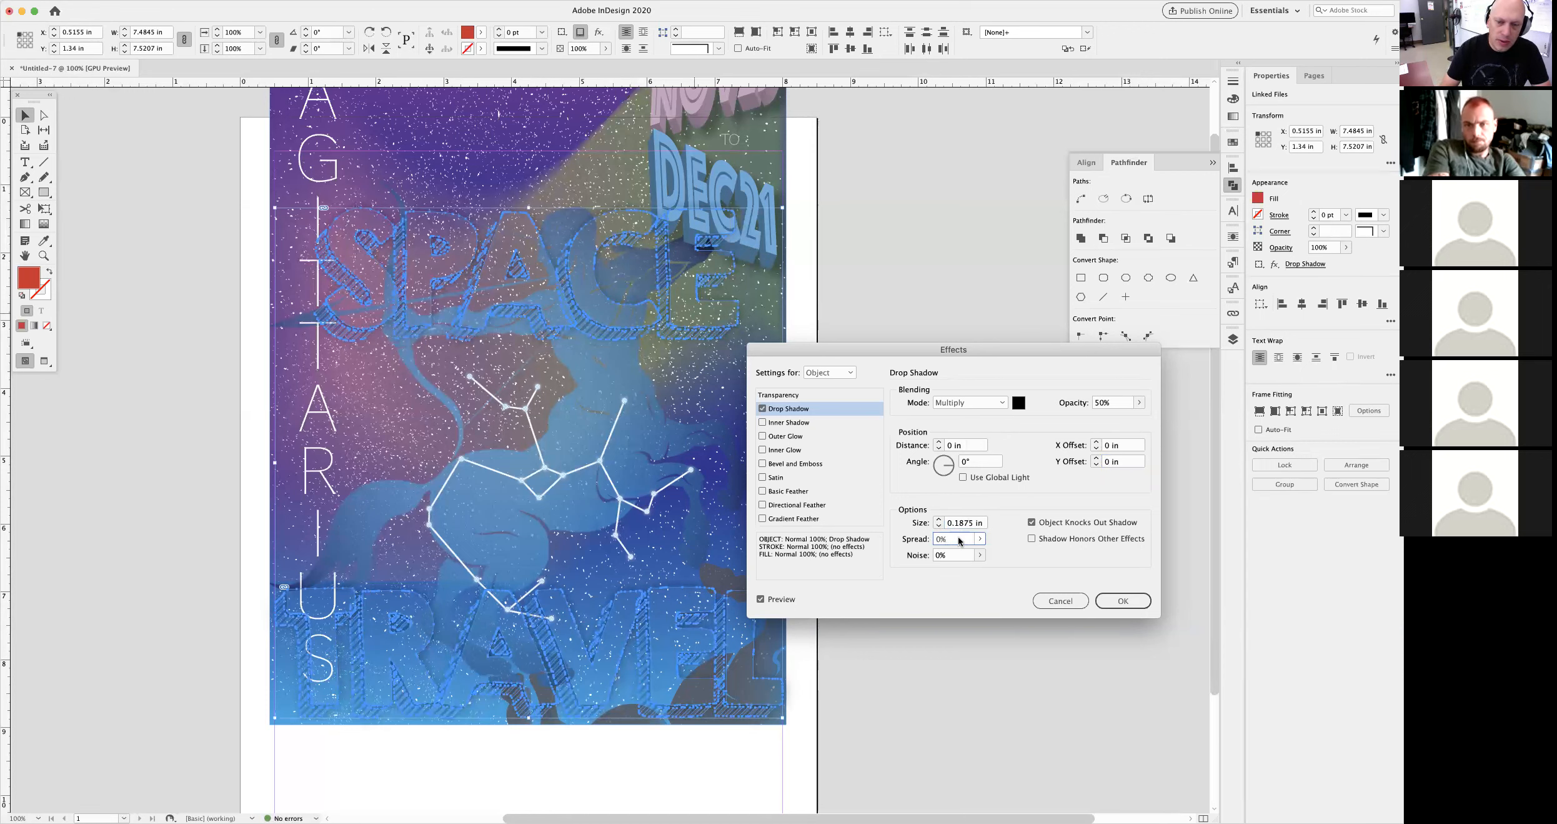
{"action": "type", "text": "10%"}
{"action": "key", "text": "shift+Up"}
{"action": "key", "text": "shift+Up"}
{"action": "left_click", "coordinate": [1113, 605]}
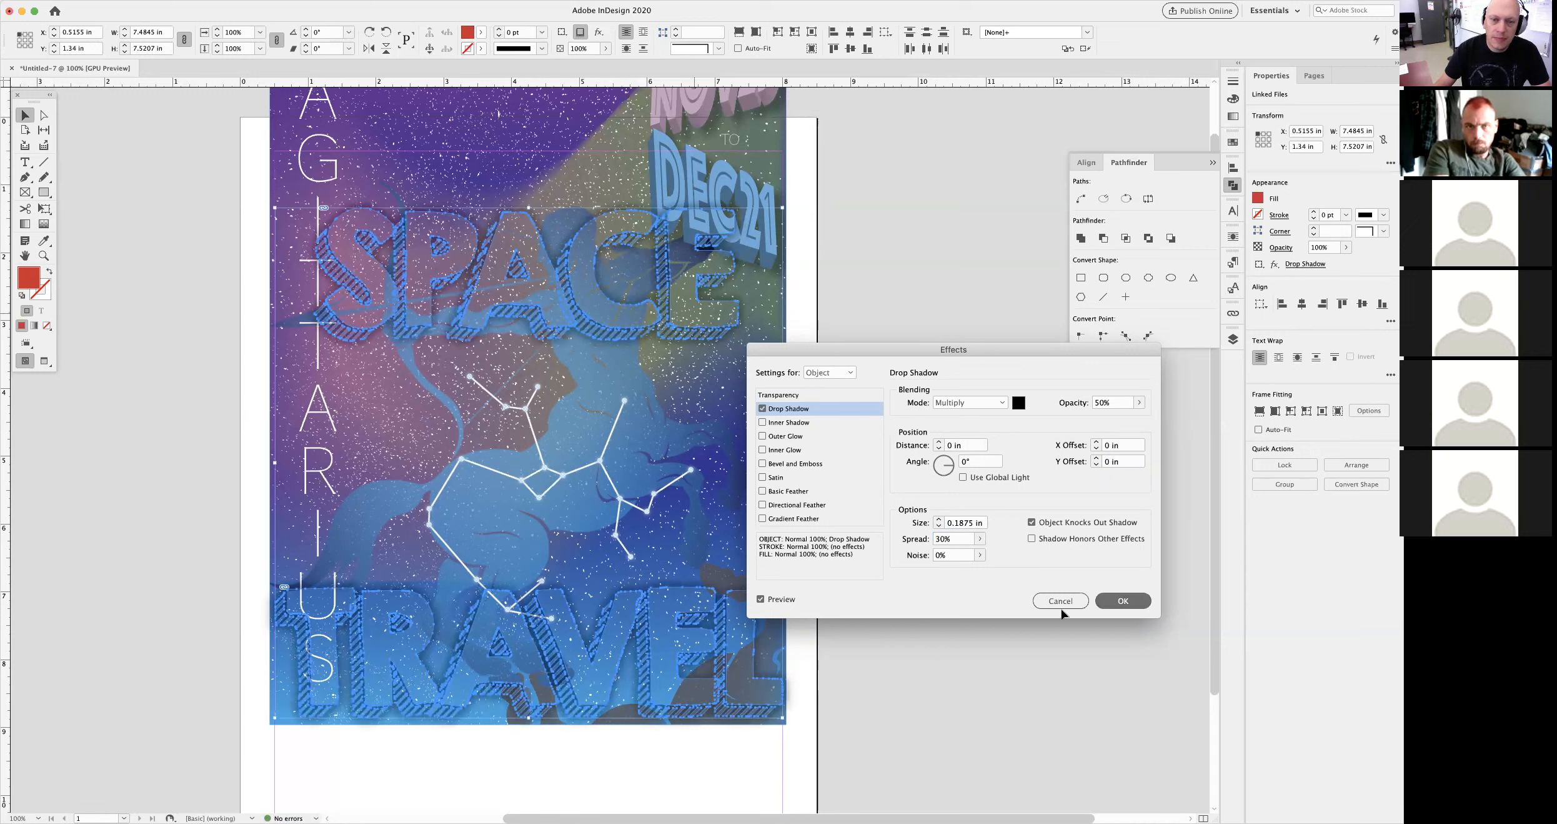
- Deselect the lettering and show the page in Preview mode without guides or frame edges
{"action": "left_click", "coordinate": [871, 375]}
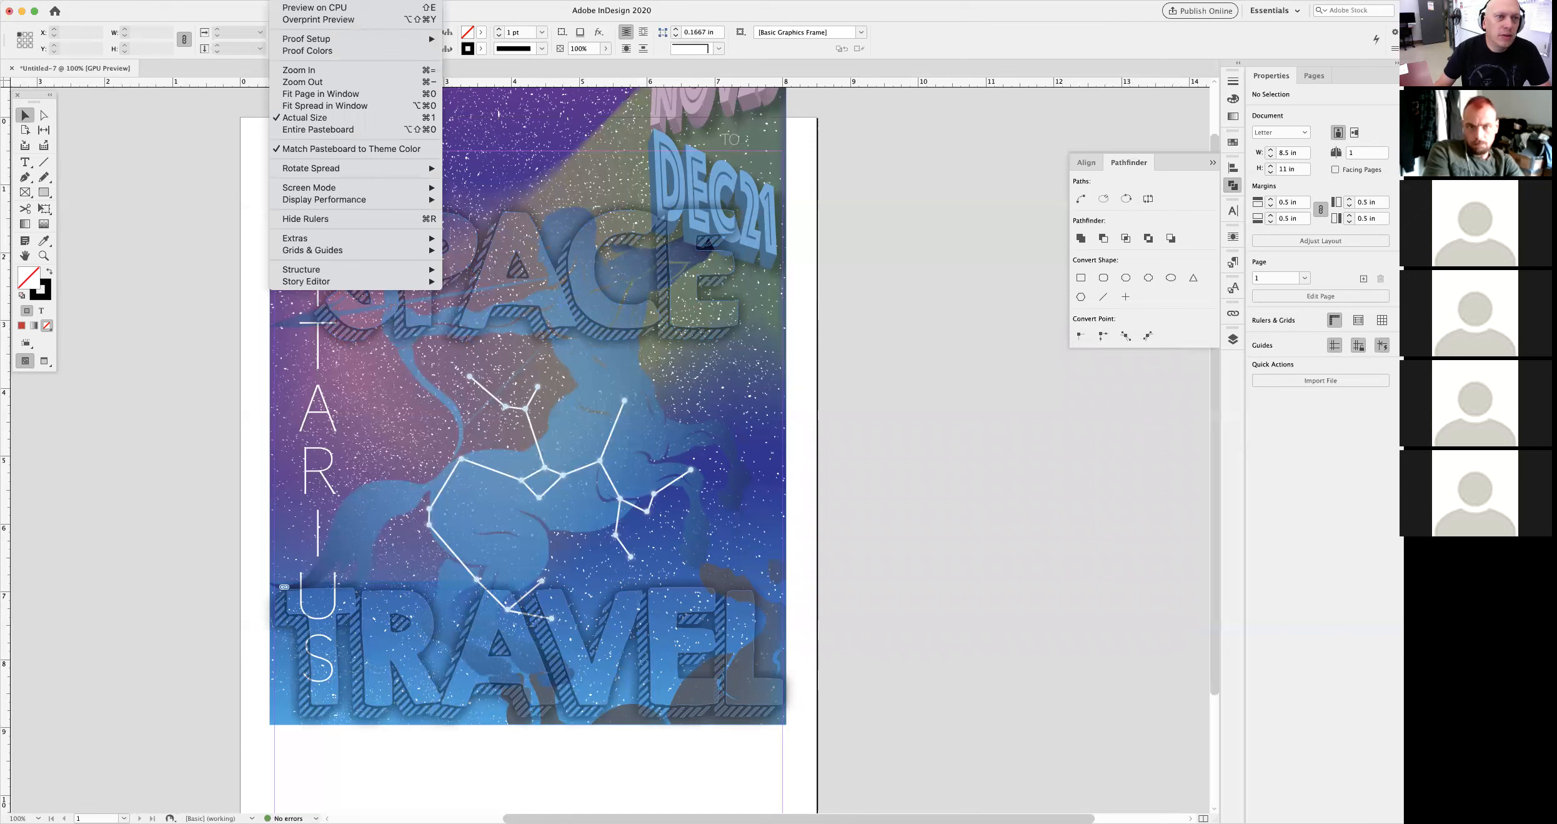
{"action": "left_click", "coordinate": [128, 139]}
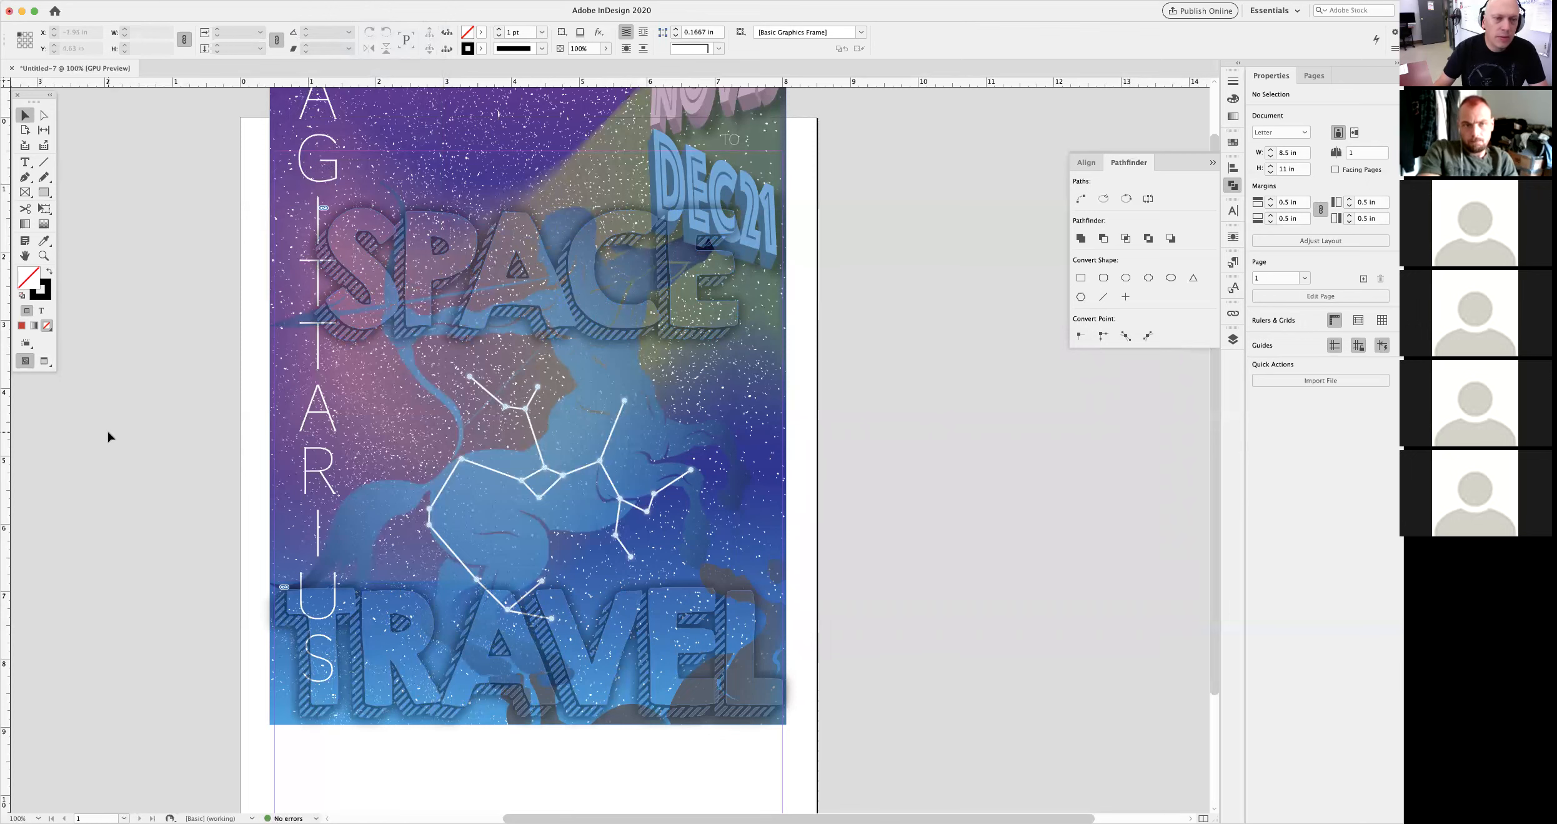
{"action": "key", "text": "w"}
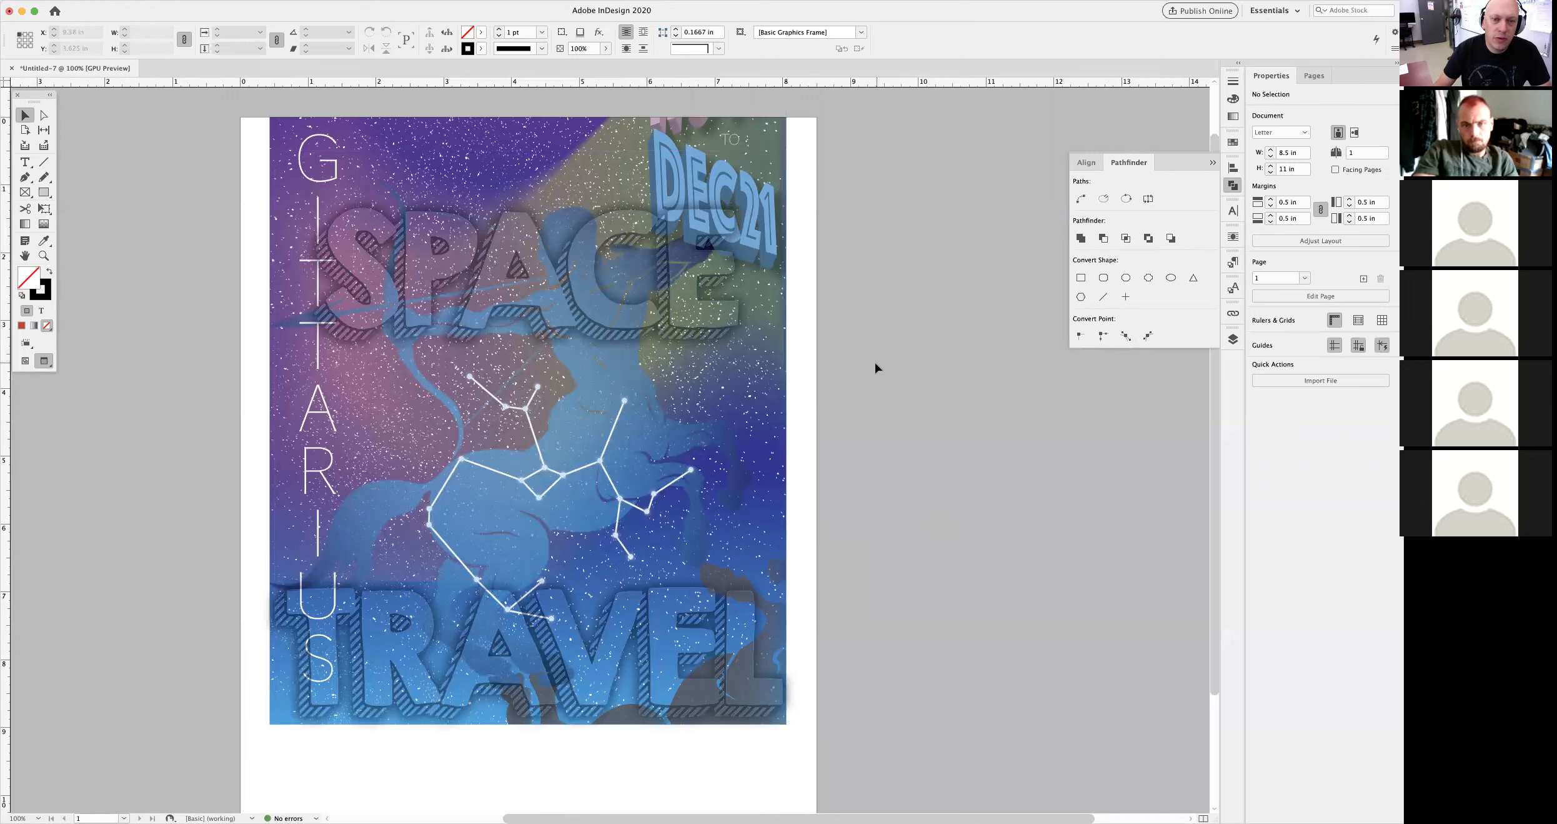
{"action": "left_click", "coordinate": [528, 277]}
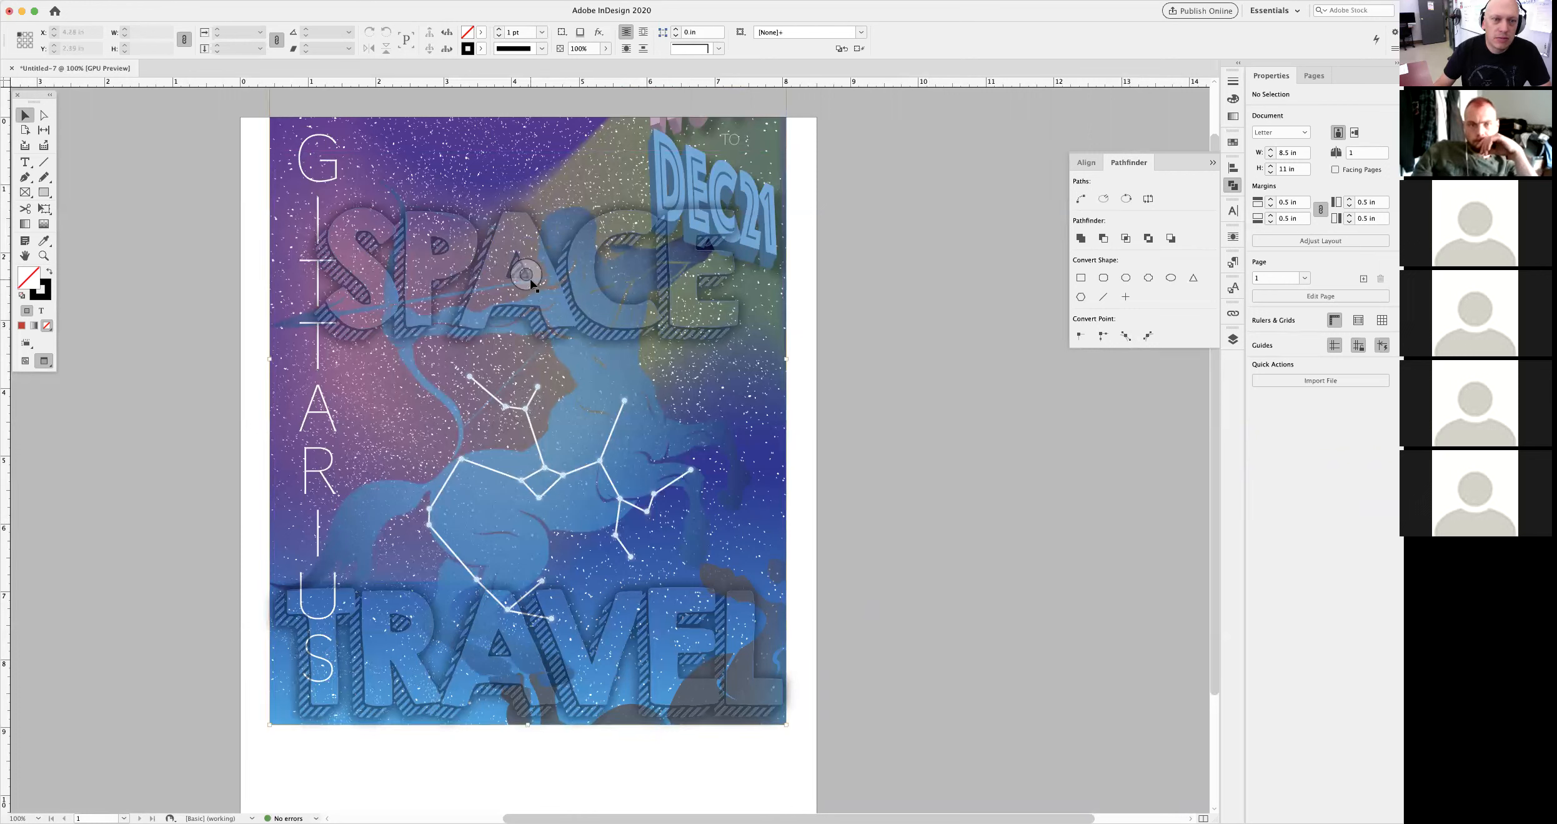
{"action": "left_click", "coordinate": [972, 461]}
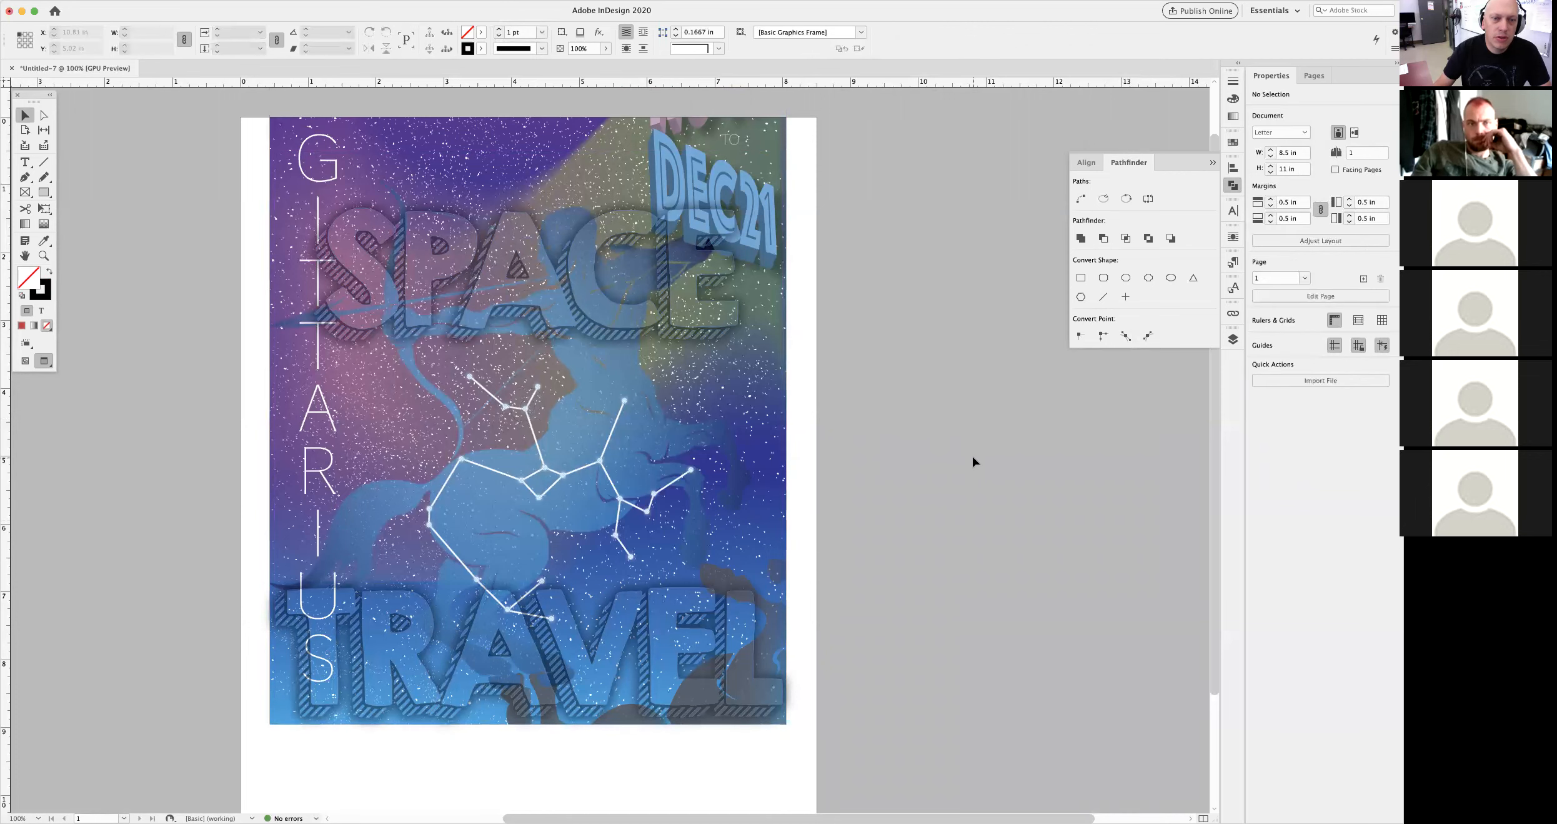
- Try moving SPACE right to X 2.55 in and TRAVEL up and right to X 1.29 in, Y 6.13 in
{"action": "left_click", "coordinate": [732, 321]}
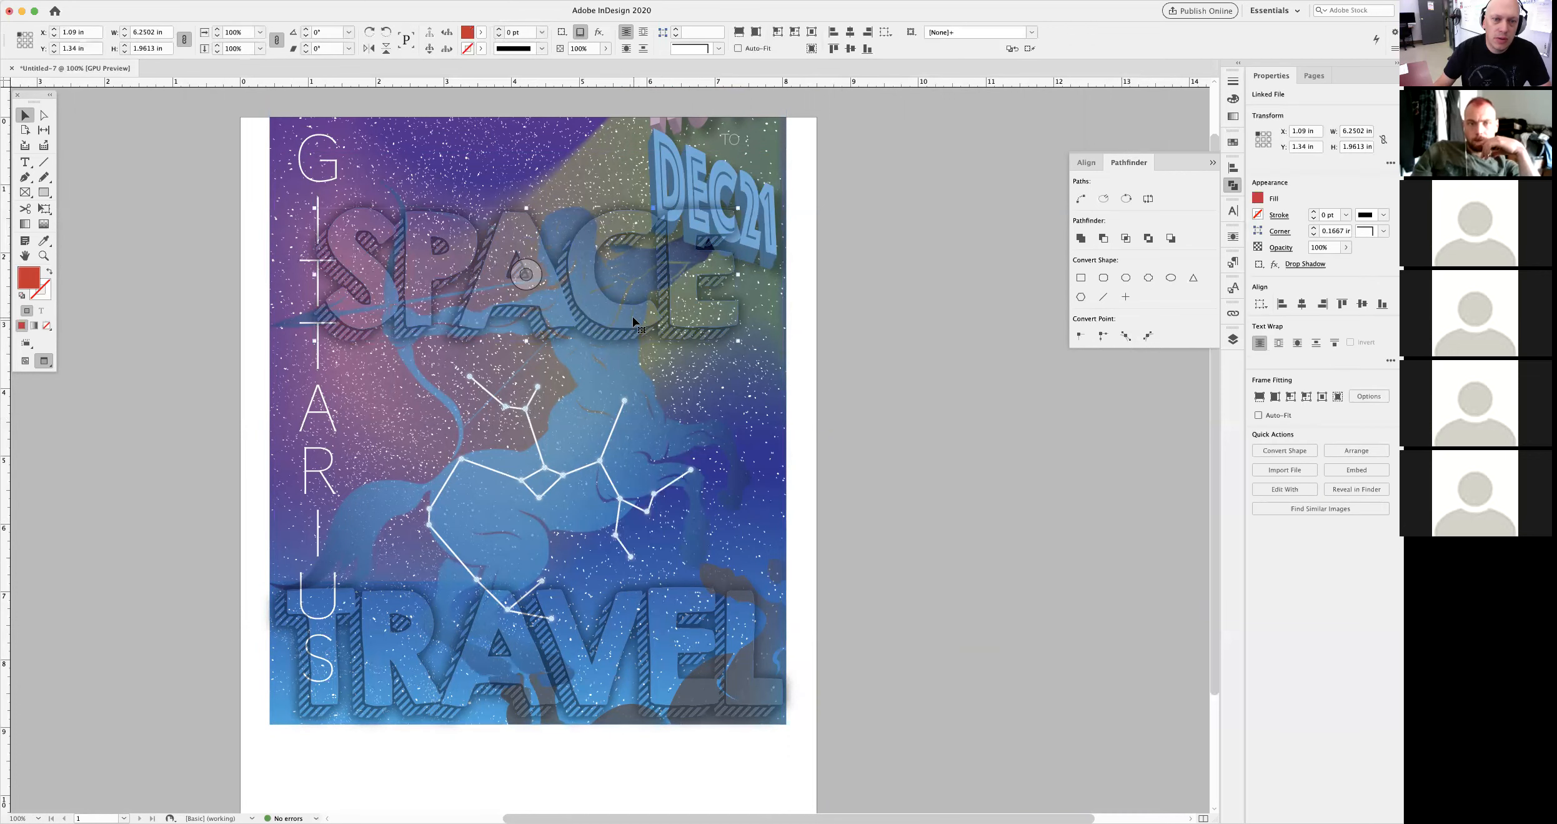
{"action": "left_click_drag", "start_coordinate": [733, 315], "coordinate": [820, 315]}
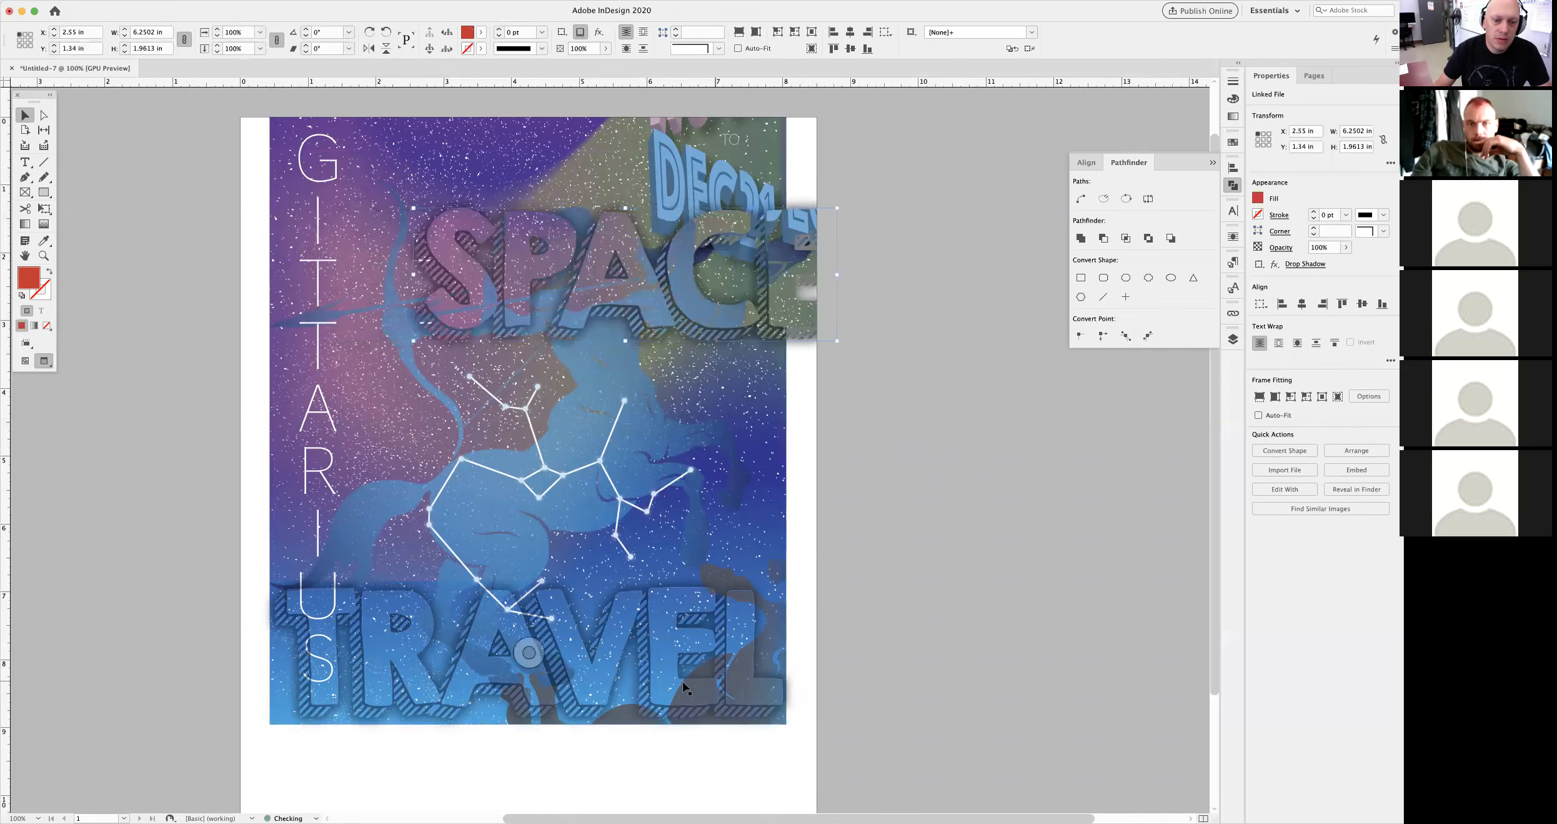
{"action": "left_click", "coordinate": [721, 621]}
{"action": "left_click_drag", "start_coordinate": [668, 676], "coordinate": [720, 621]}
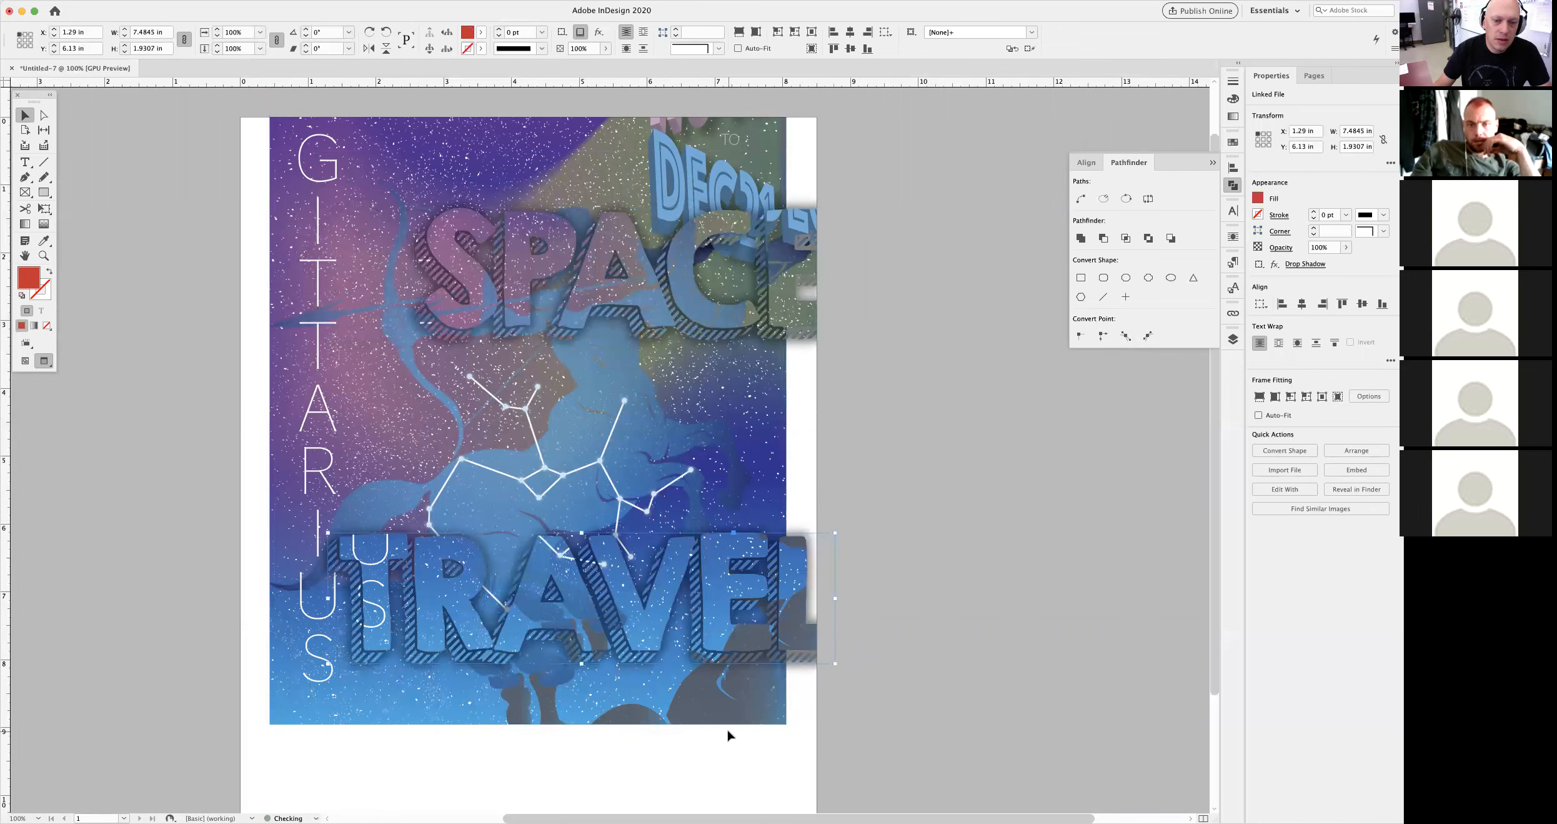
- Try moving the background artwork down to Y -0.87 in, and deselect it to view the page
{"action": "left_click", "coordinate": [684, 746]}
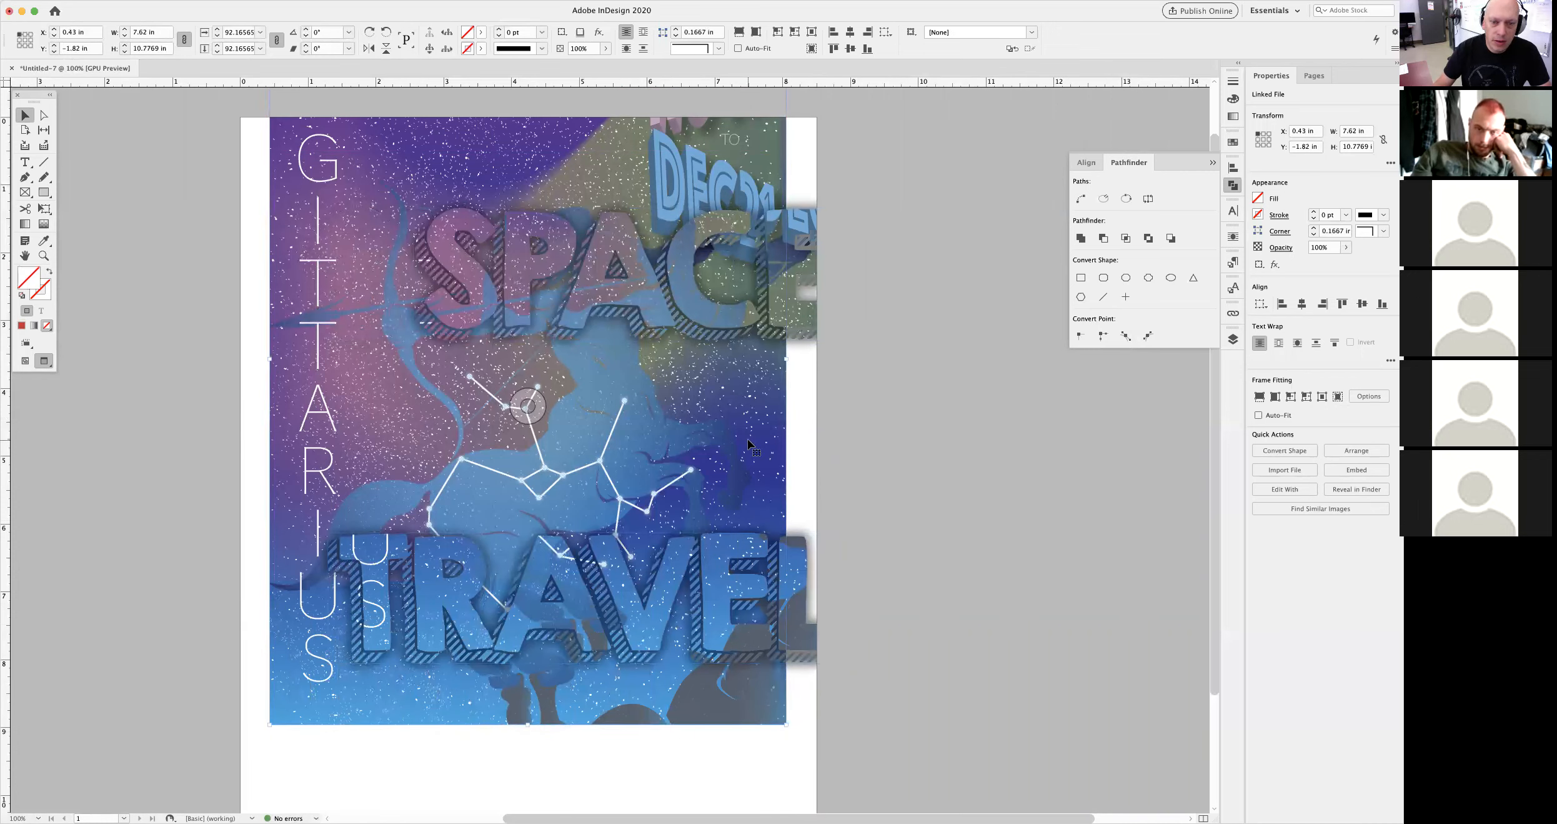
{"action": "left_click_drag", "start_coordinate": [746, 442], "coordinate": [749, 508]}
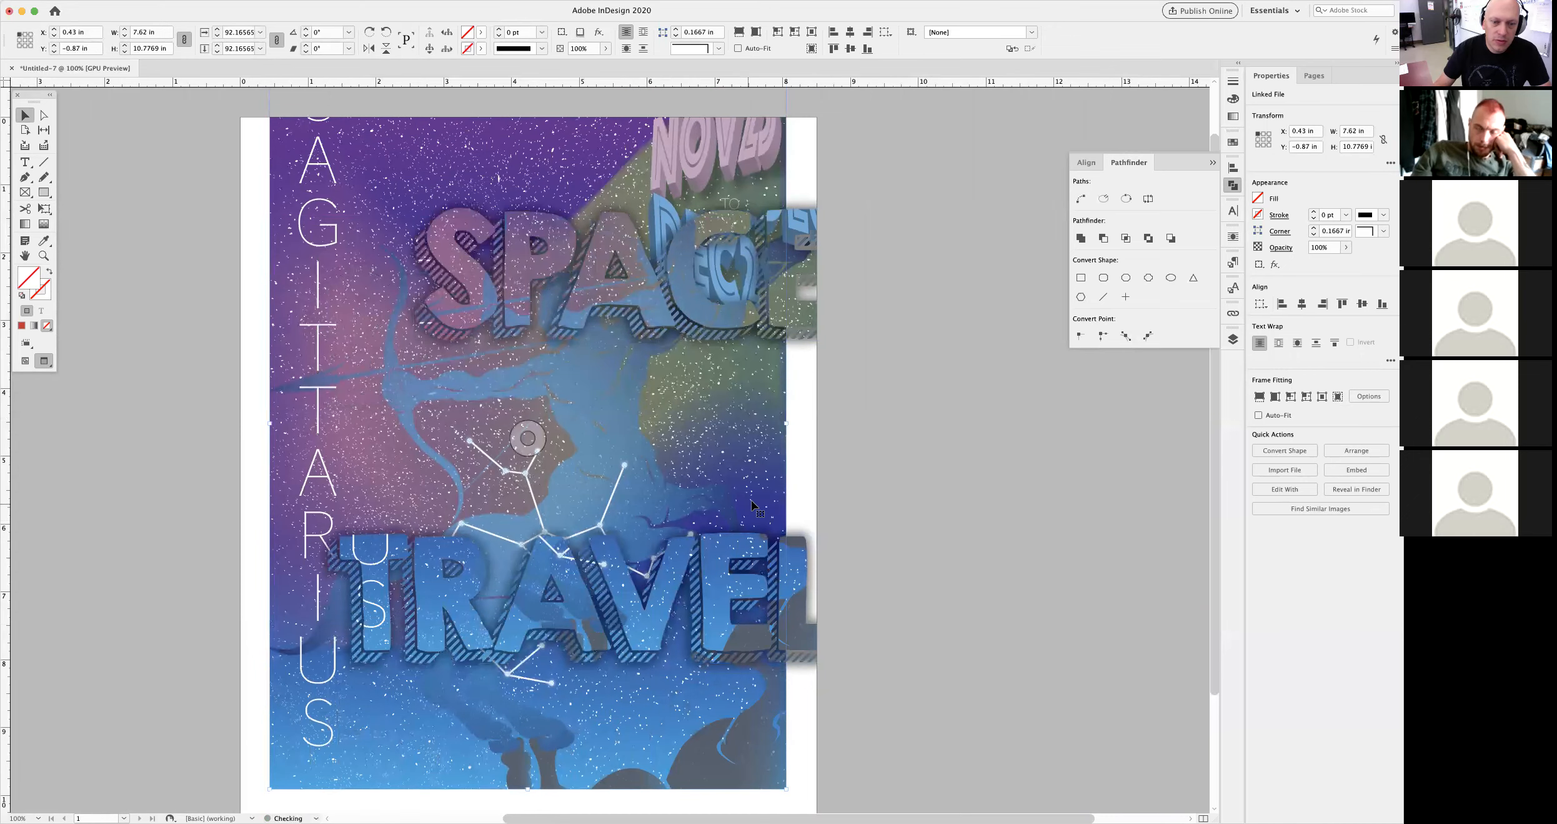
{"action": "key", "text": "shift+super+a"}
{"action": "left_click", "coordinate": [666, 485], "text": "alt+super"}
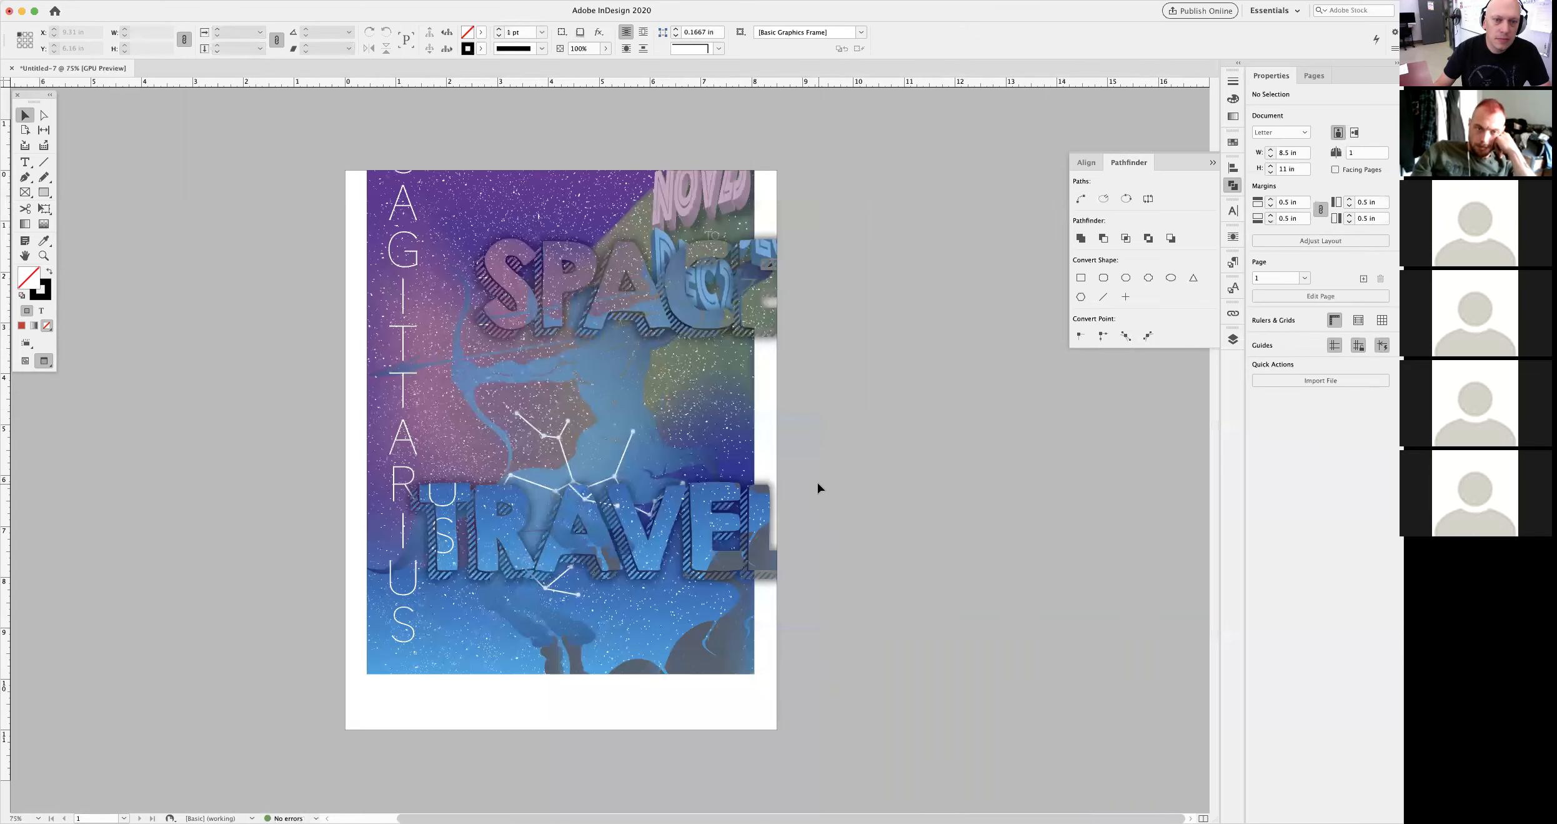
- Undo the moves of the background artwork, TRAVEL and SPACE, and deselect everything
{"action": "key", "text": "super+z"}
{"action": "key", "text": "super+z"}
{"action": "key", "text": "super+z"}
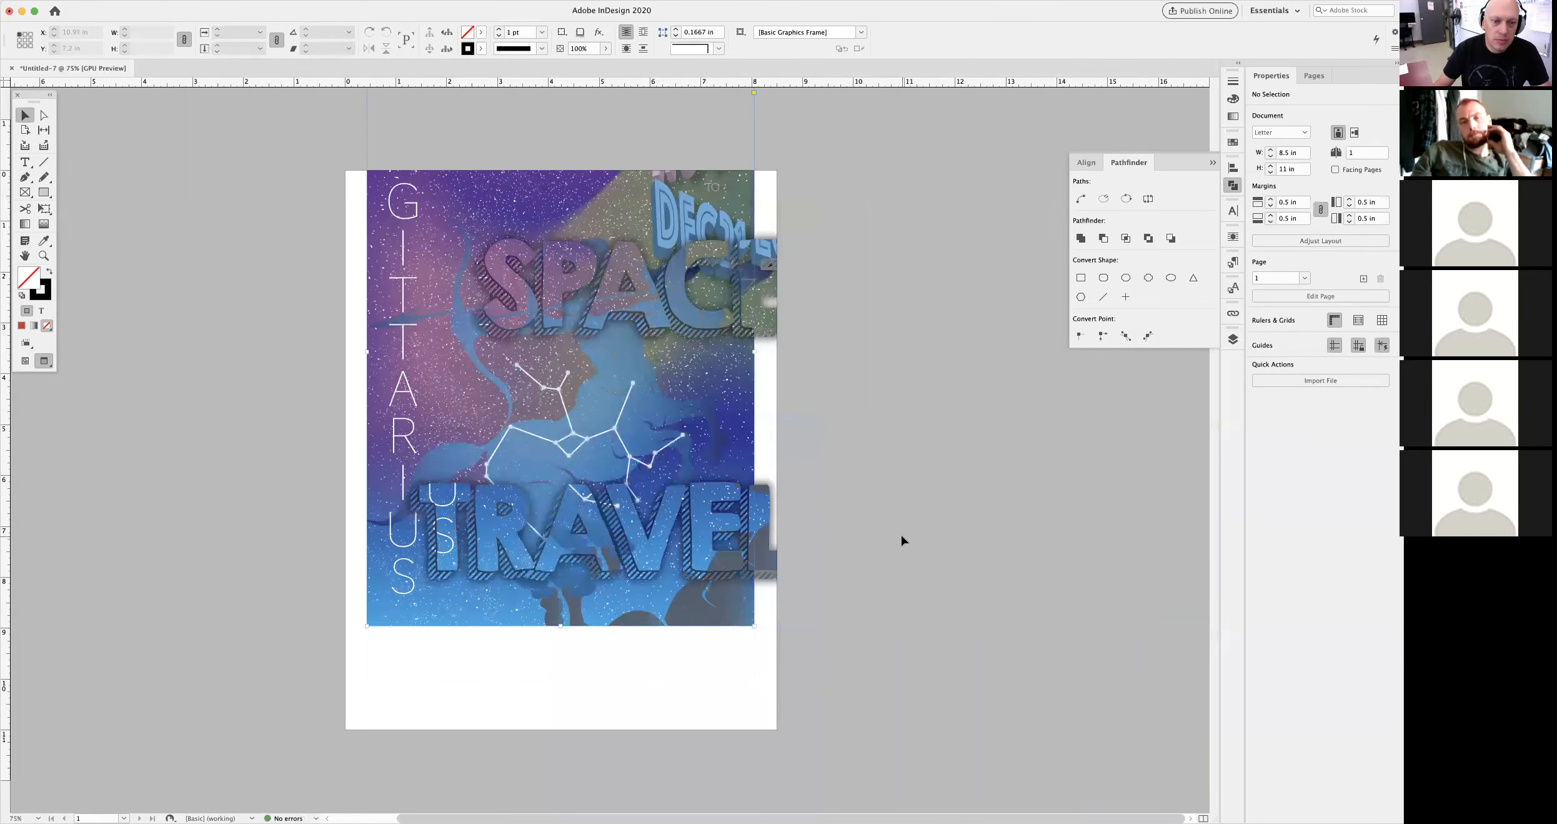
{"action": "key", "text": "super+z"}
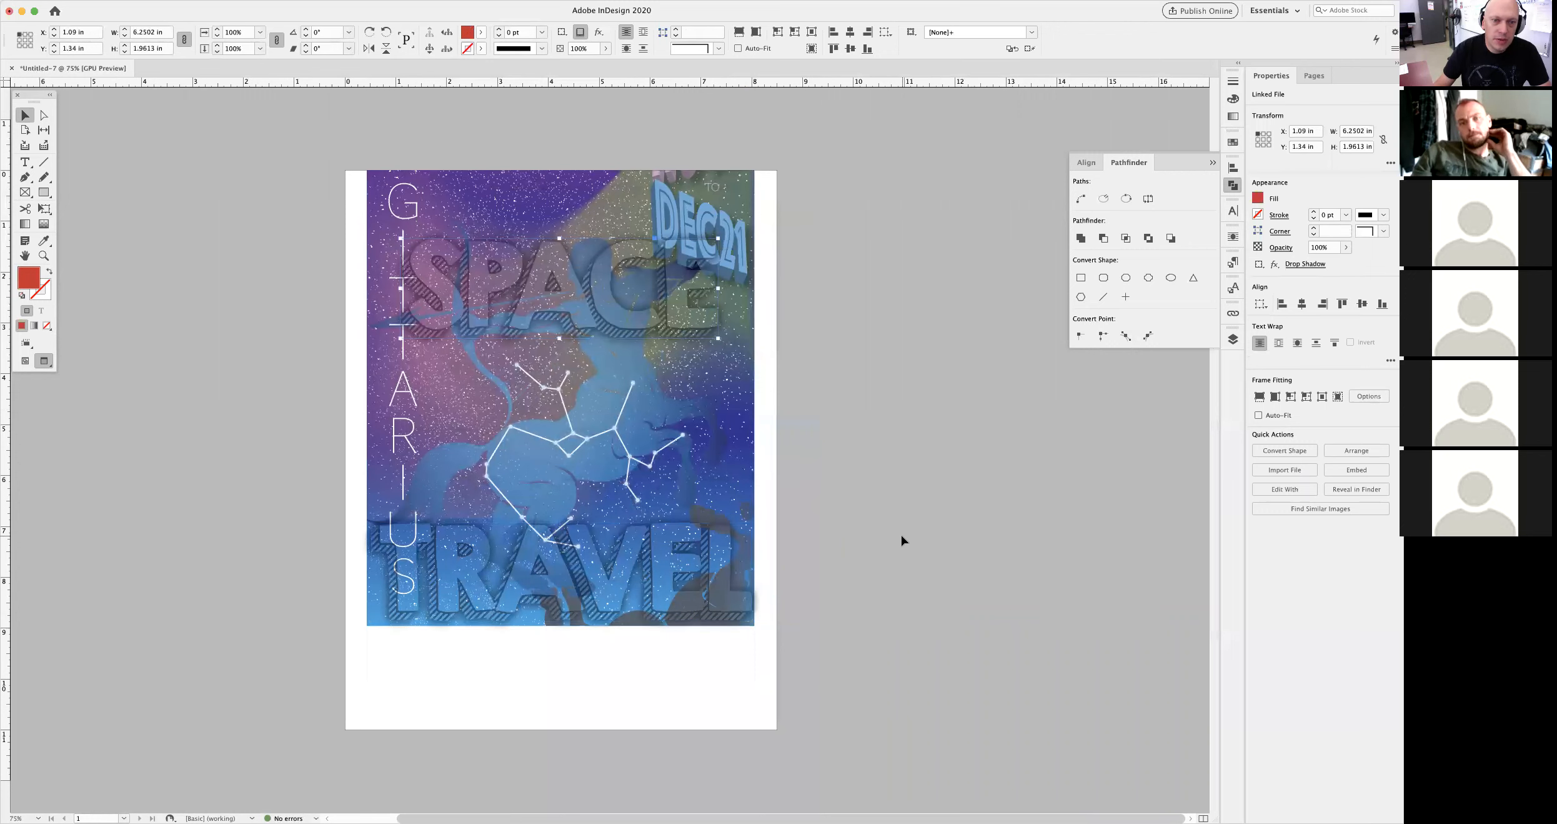
{"action": "left_click", "coordinate": [902, 535]}
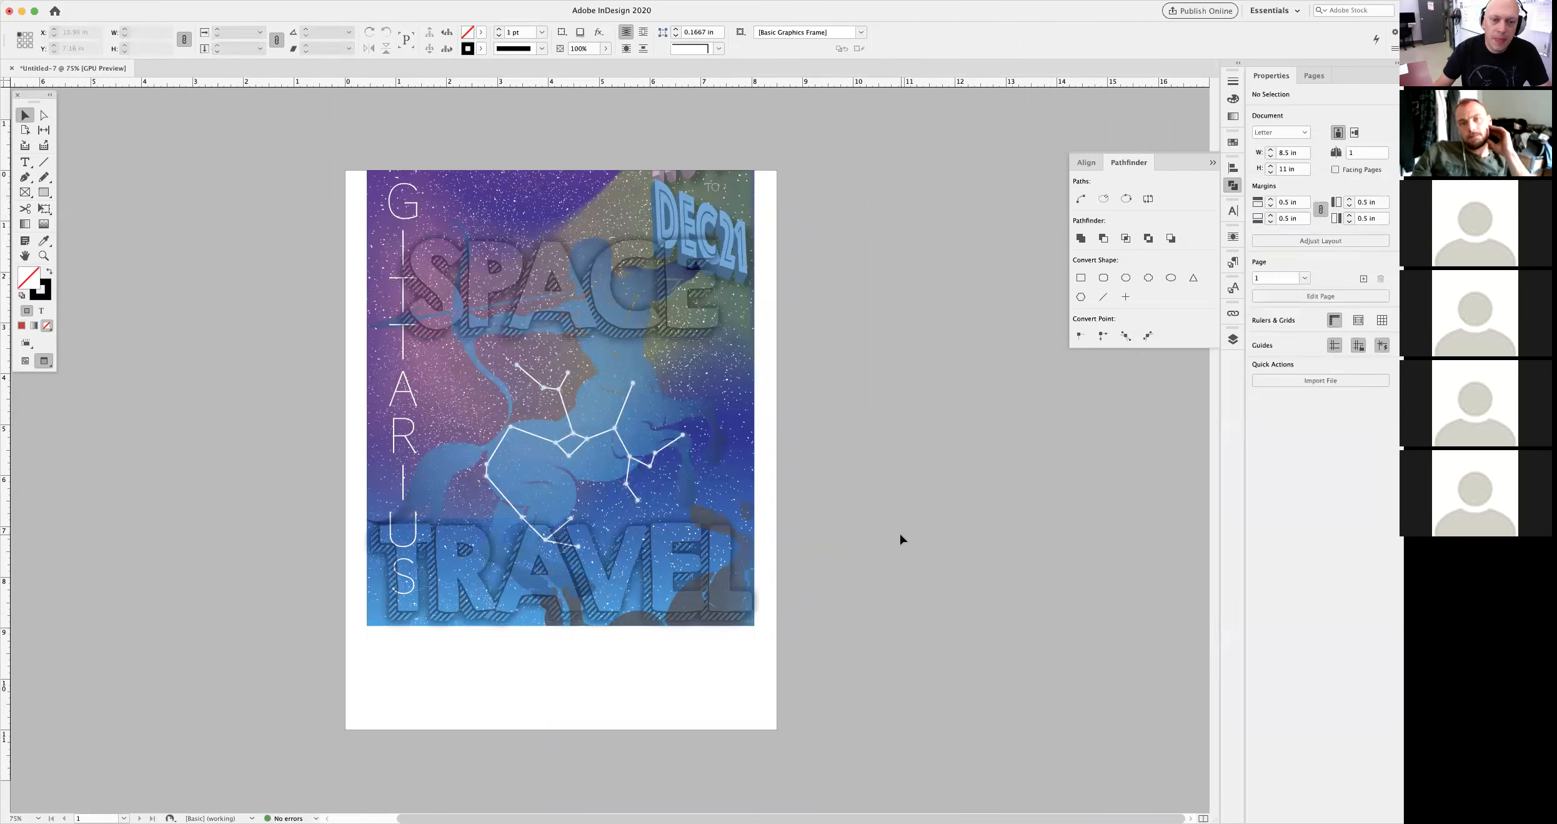